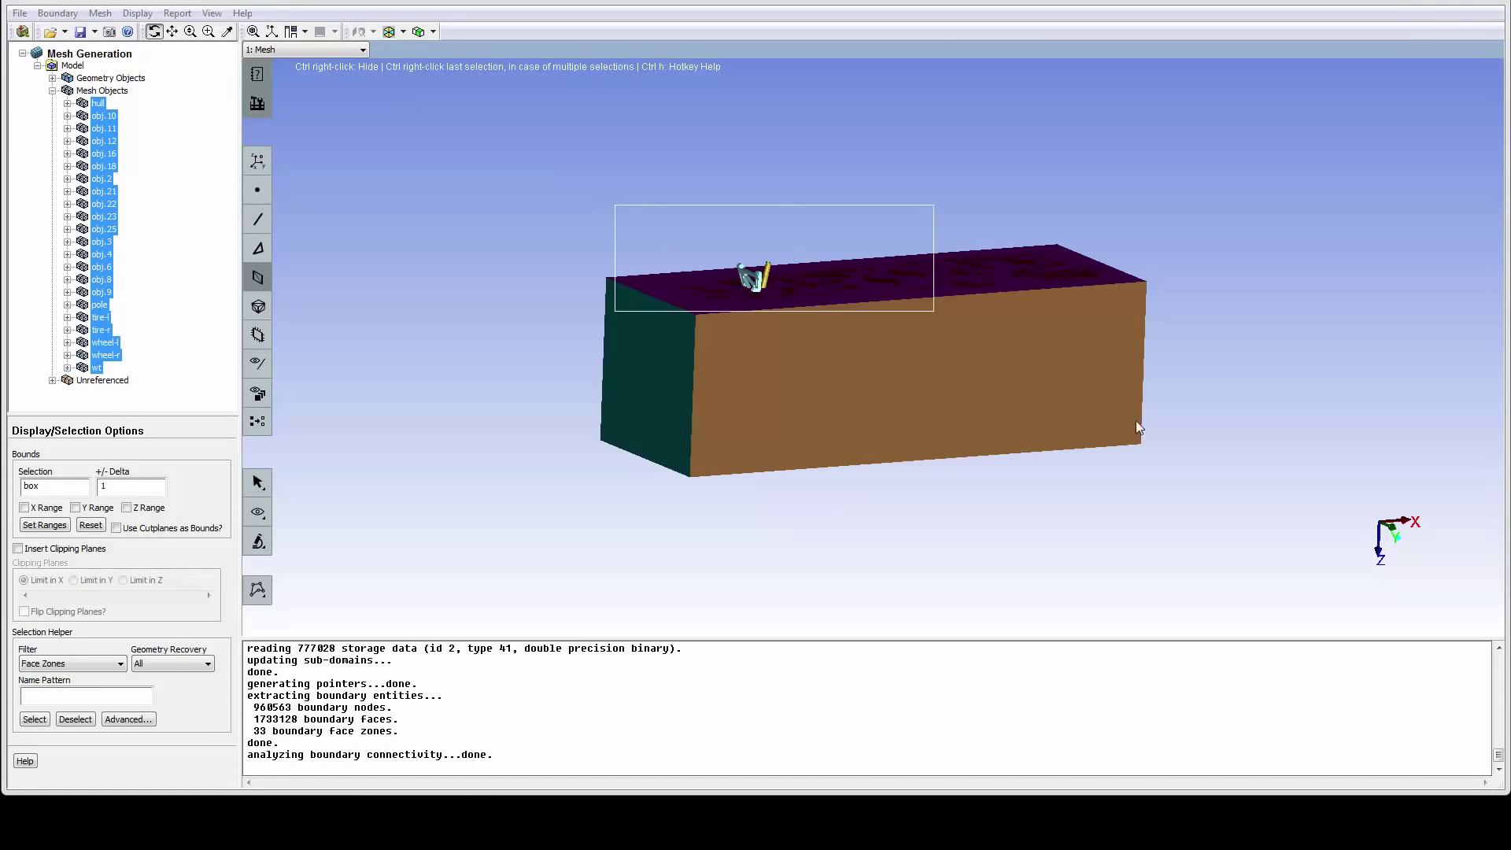
Hide the tunnel's inlet face and its front, bottom and back symmetry faces
{"action": "left_click_drag", "start_coordinate": [541, 296], "coordinate": [549, 368]}
{"action": "right_click", "coordinate": [522, 379]}
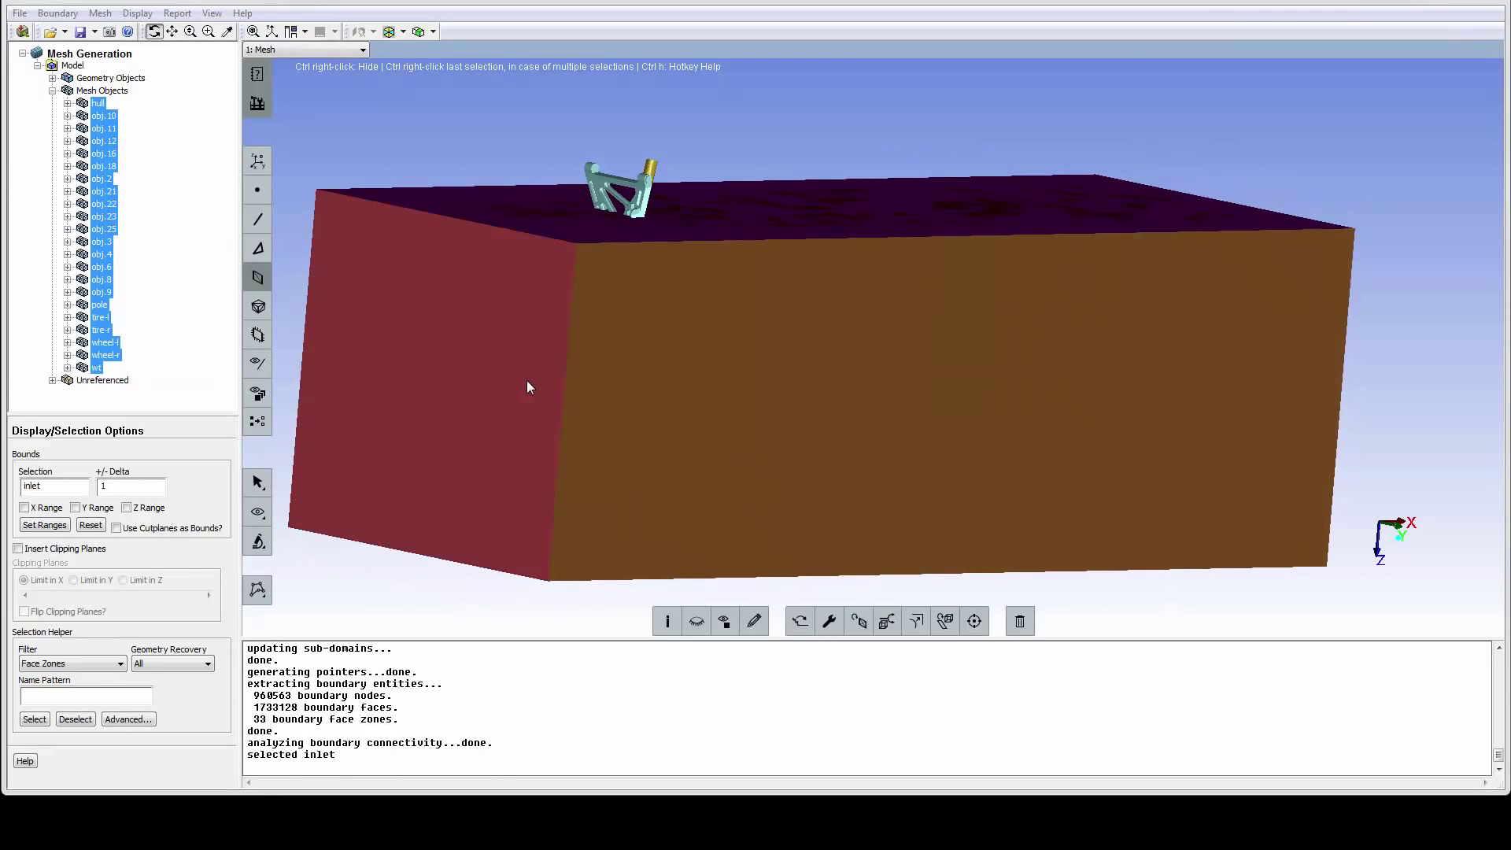
{"action": "right_click", "coordinate": [701, 380]}
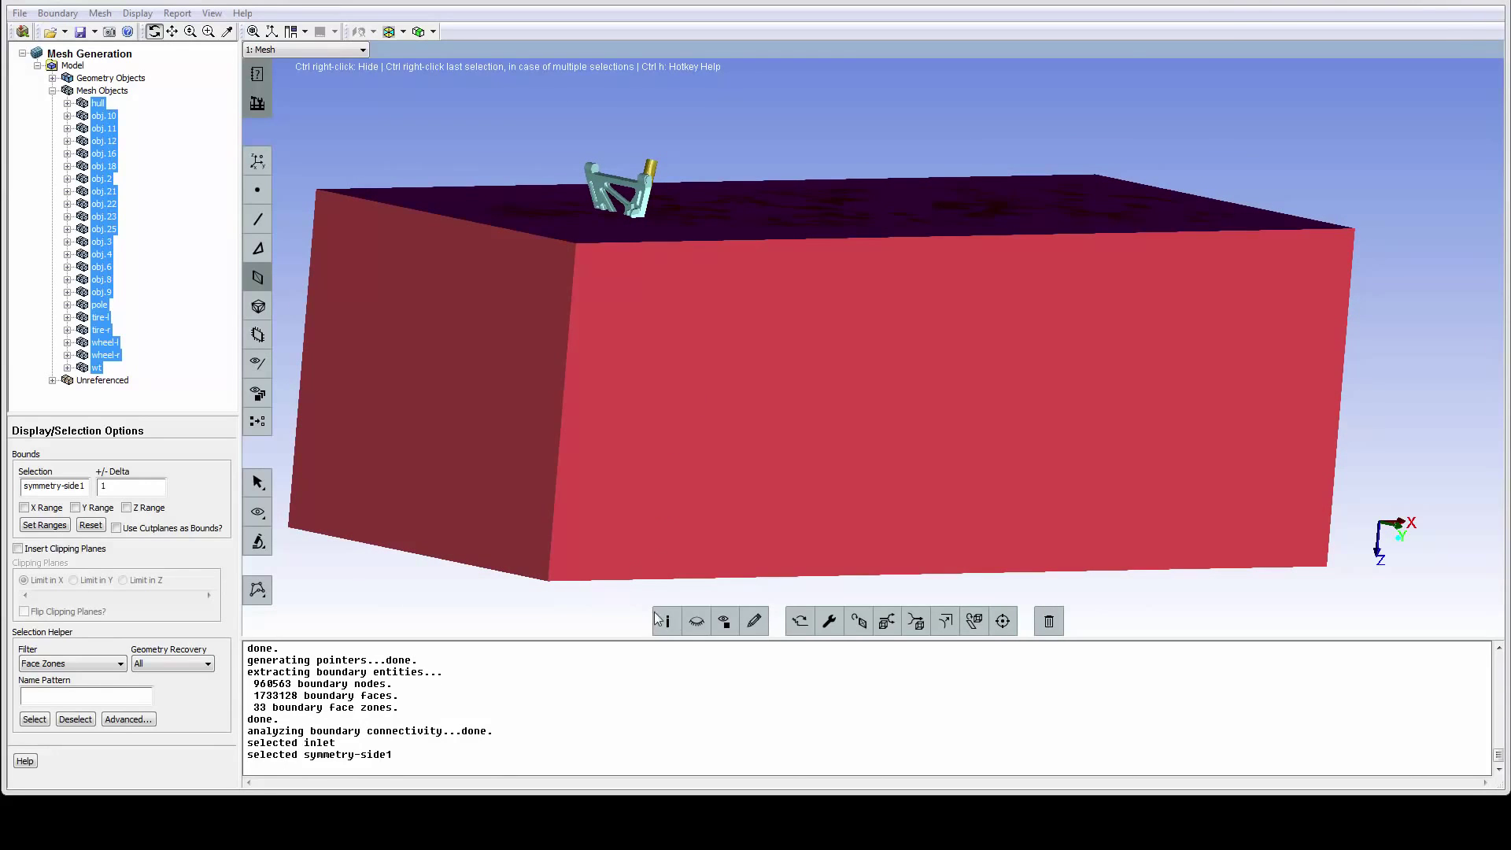
{"action": "left_click", "coordinate": [702, 621]}
{"action": "right_click", "coordinate": [674, 543]}
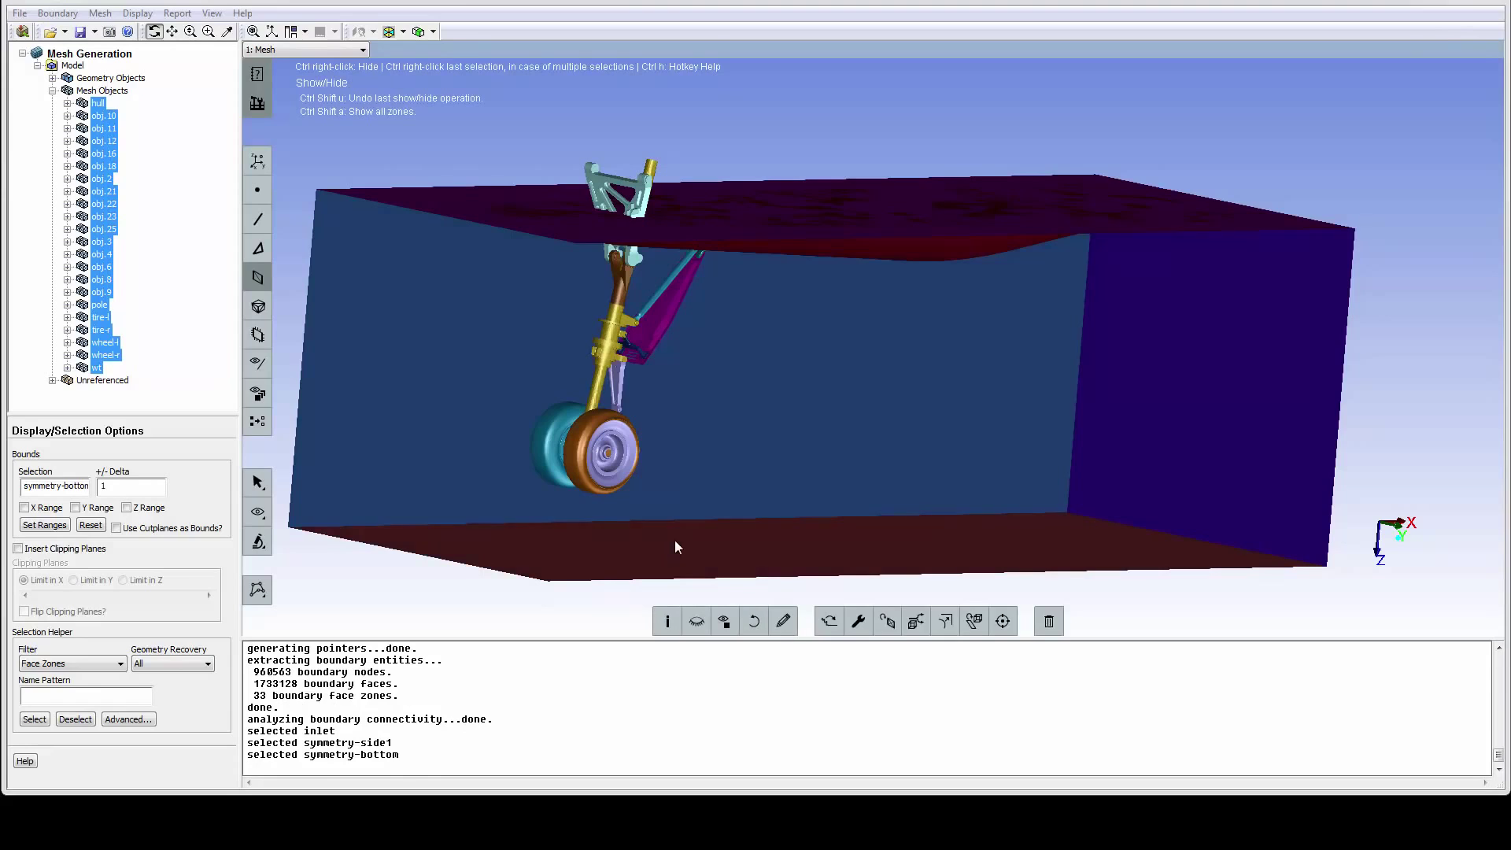
{"action": "right_click", "coordinate": [684, 492]}
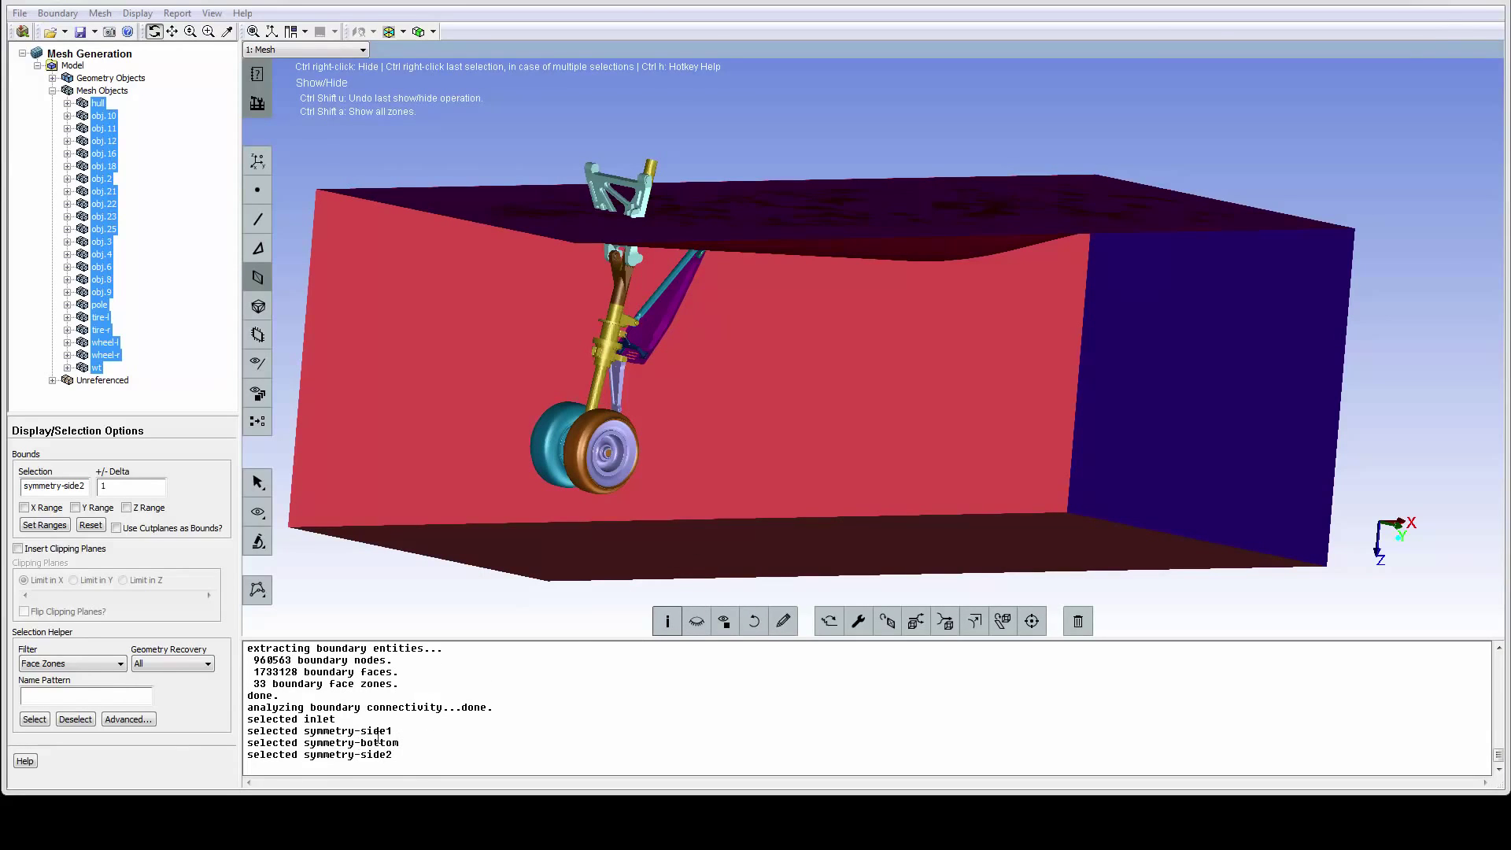
{"action": "left_click", "coordinate": [697, 622]}
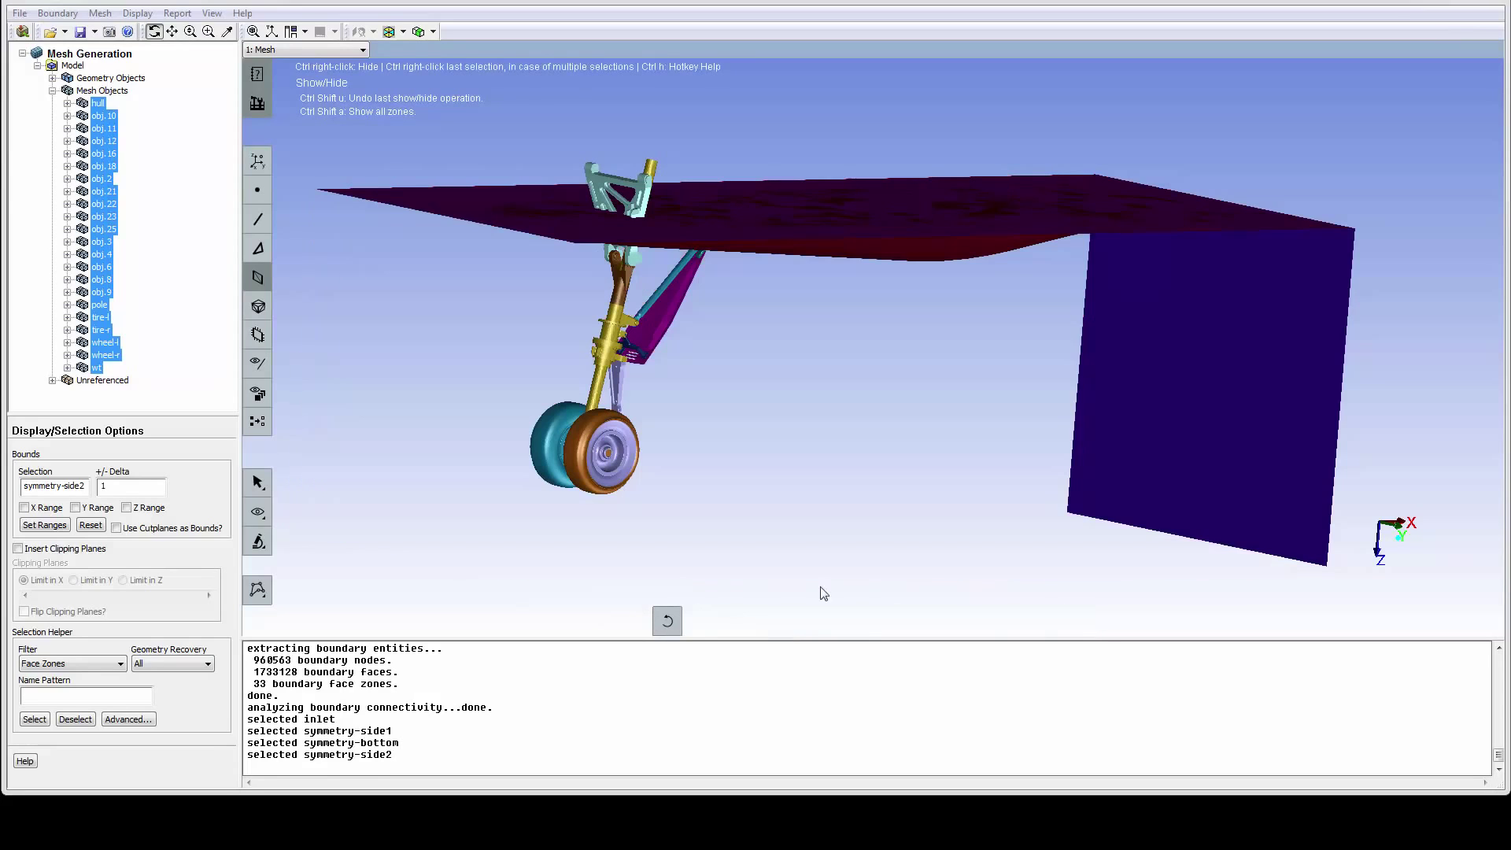
Select the remaining box face zone, print its details, and open its zone properties for renaming
{"action": "right_click", "coordinate": [1293, 453]}
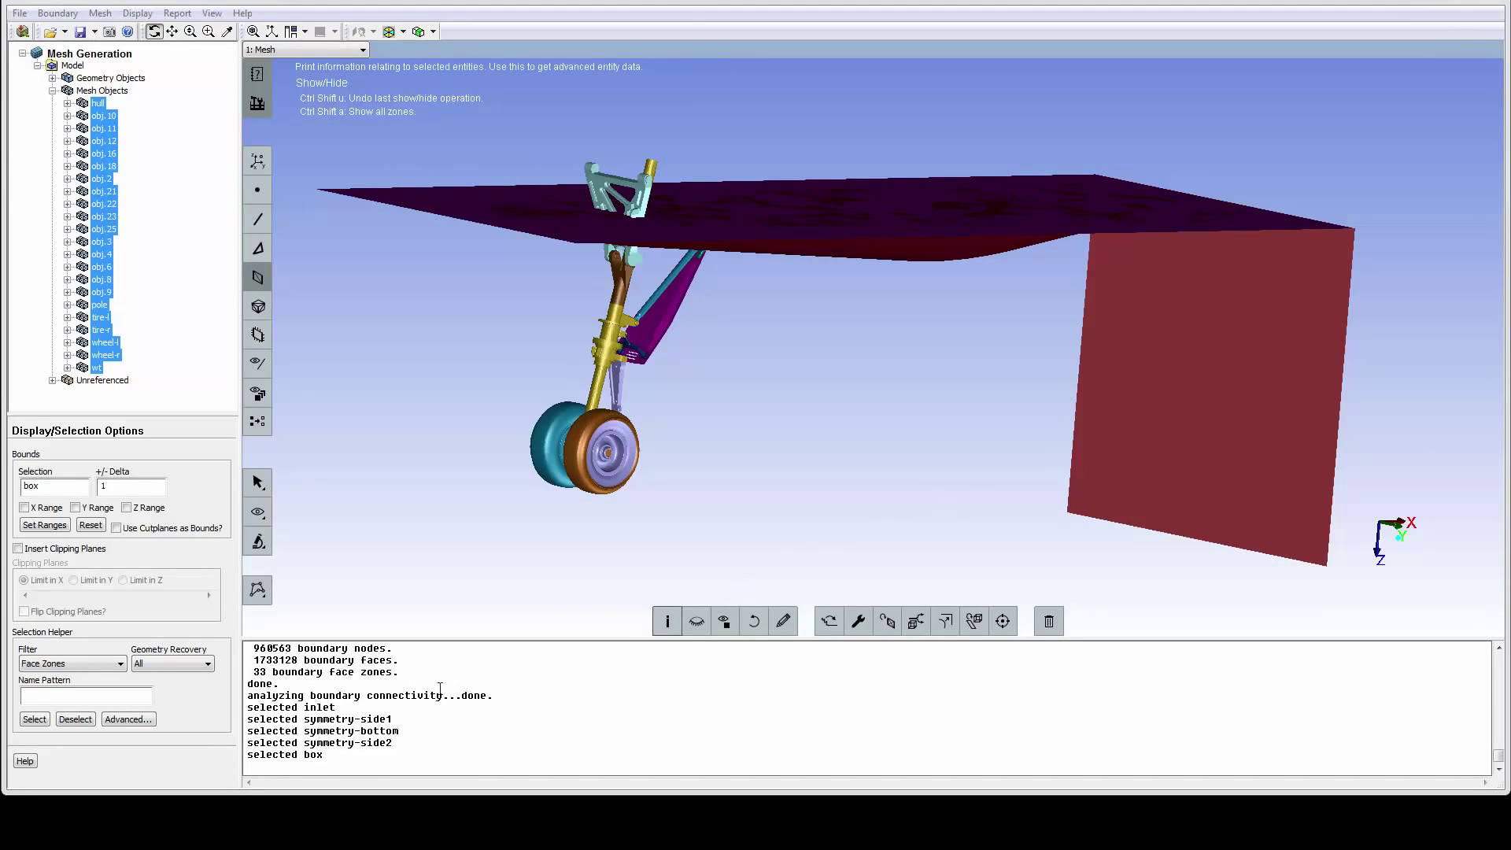
{"action": "left_click", "coordinate": [667, 623]}
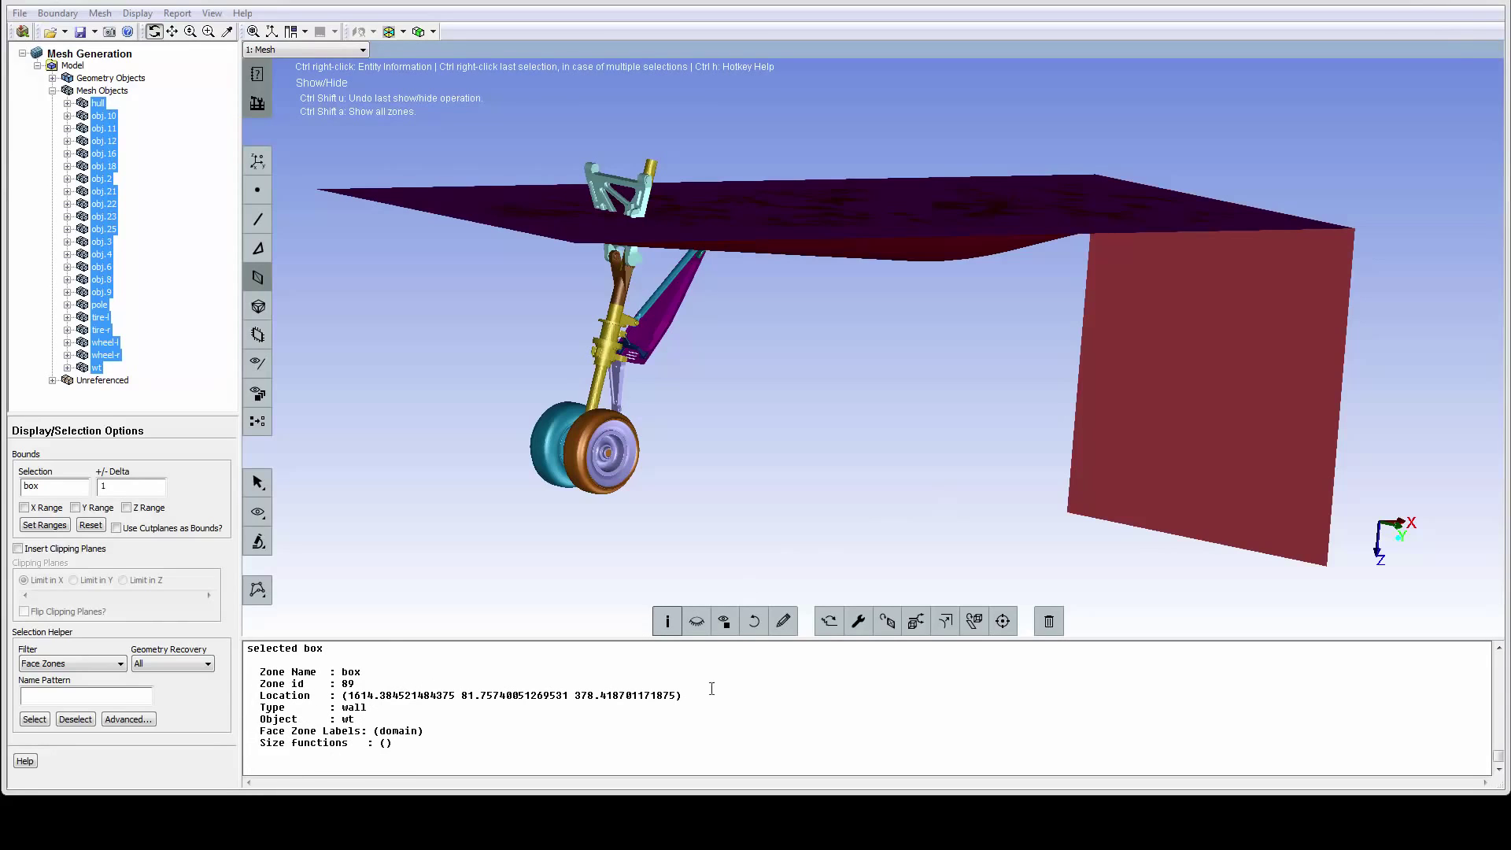
{"action": "left_click", "coordinate": [783, 621]}
Rename the box zone to 'outlet' and set its boundary type to pressure-outlet
{"action": "double_click", "coordinate": [260, 190]}
{"action": "type", "text": "bu"}
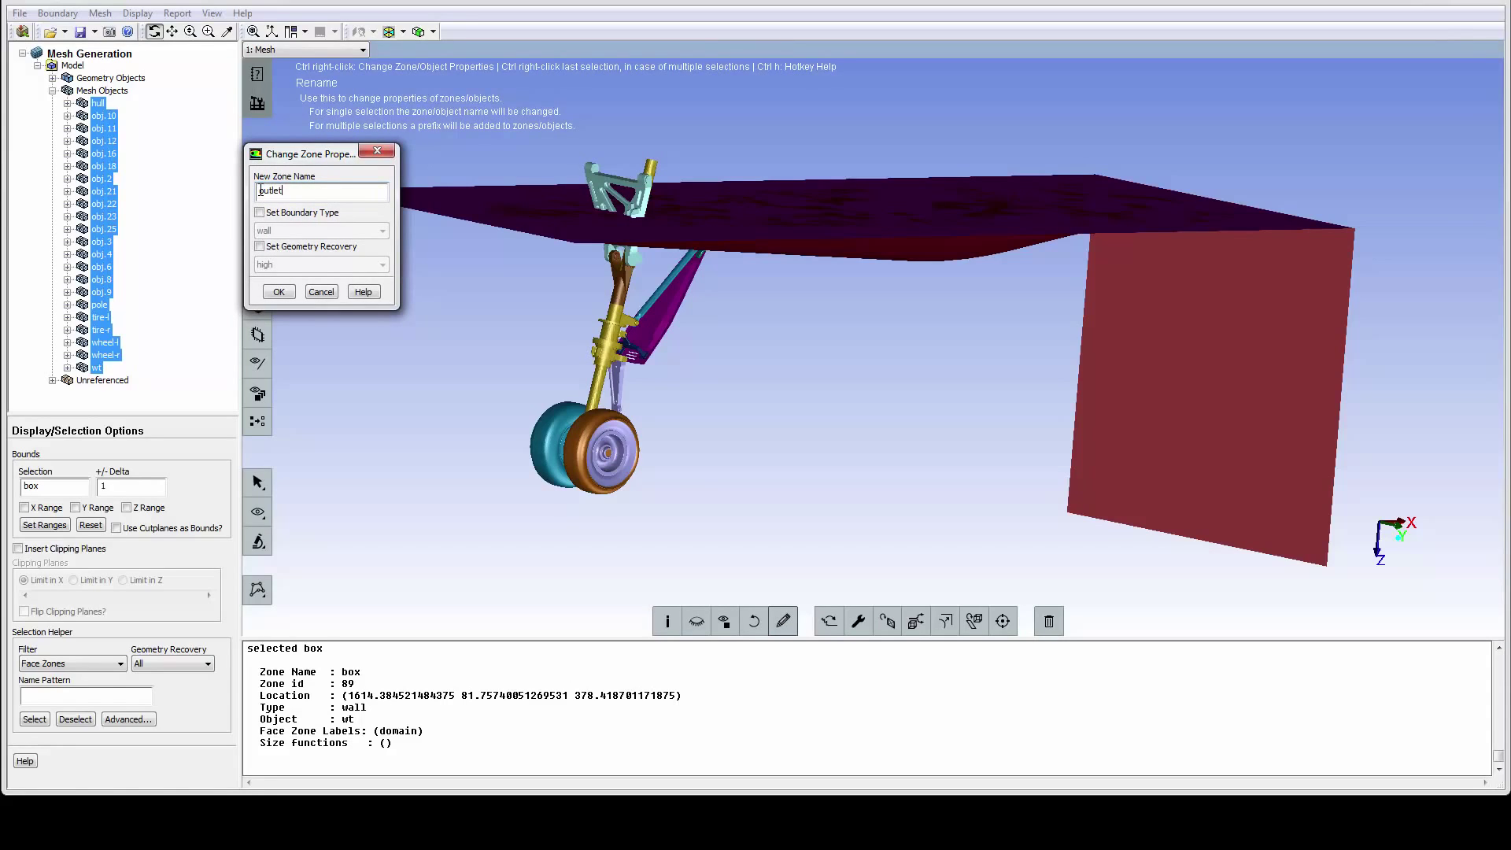
{"action": "left_click", "coordinate": [259, 213]}
{"action": "left_click", "coordinate": [319, 230]}
{"action": "left_click", "coordinate": [285, 420]}
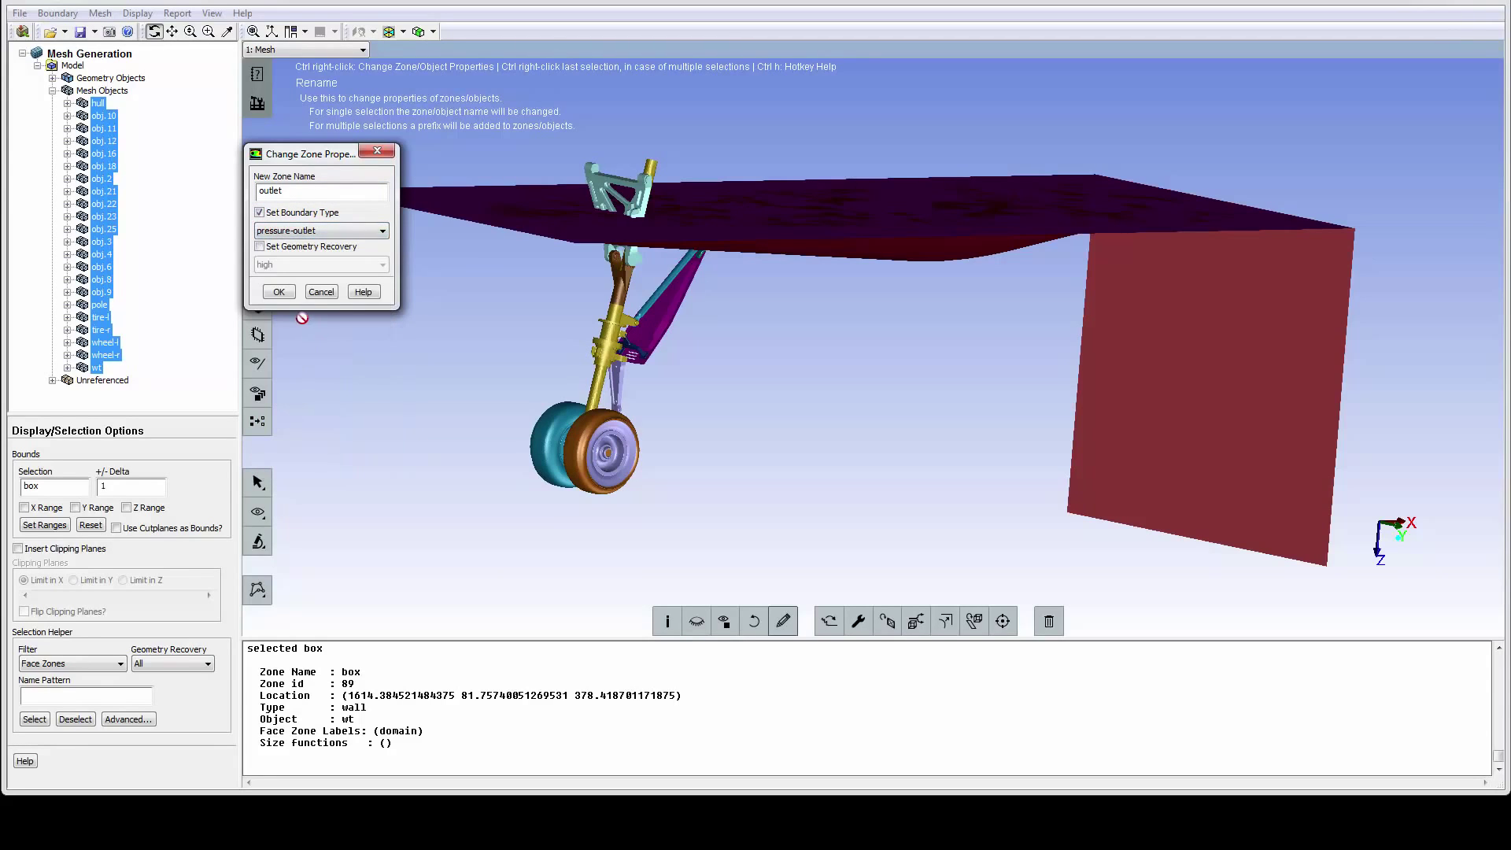
{"action": "left_click", "coordinate": [287, 294]}
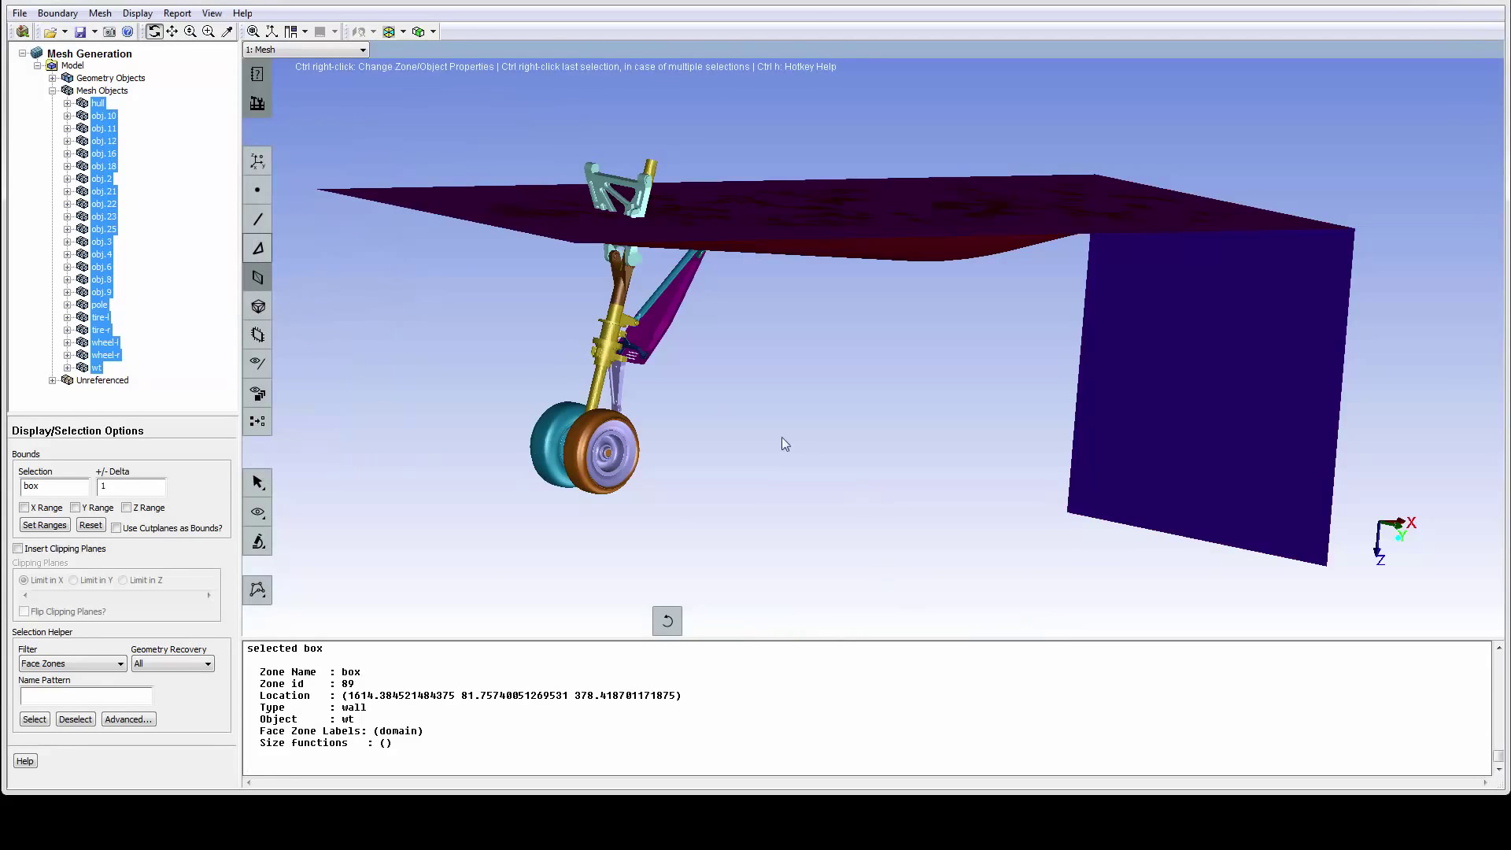
Zoom onto the strut bracket's small hole and measure two edge nodes 0.76217053 apart
{"action": "left_click_drag", "start_coordinate": [613, 372], "coordinate": [657, 363]}
{"action": "middle_click_drag", "start_coordinate": [677, 378], "coordinate": [679, 379]}
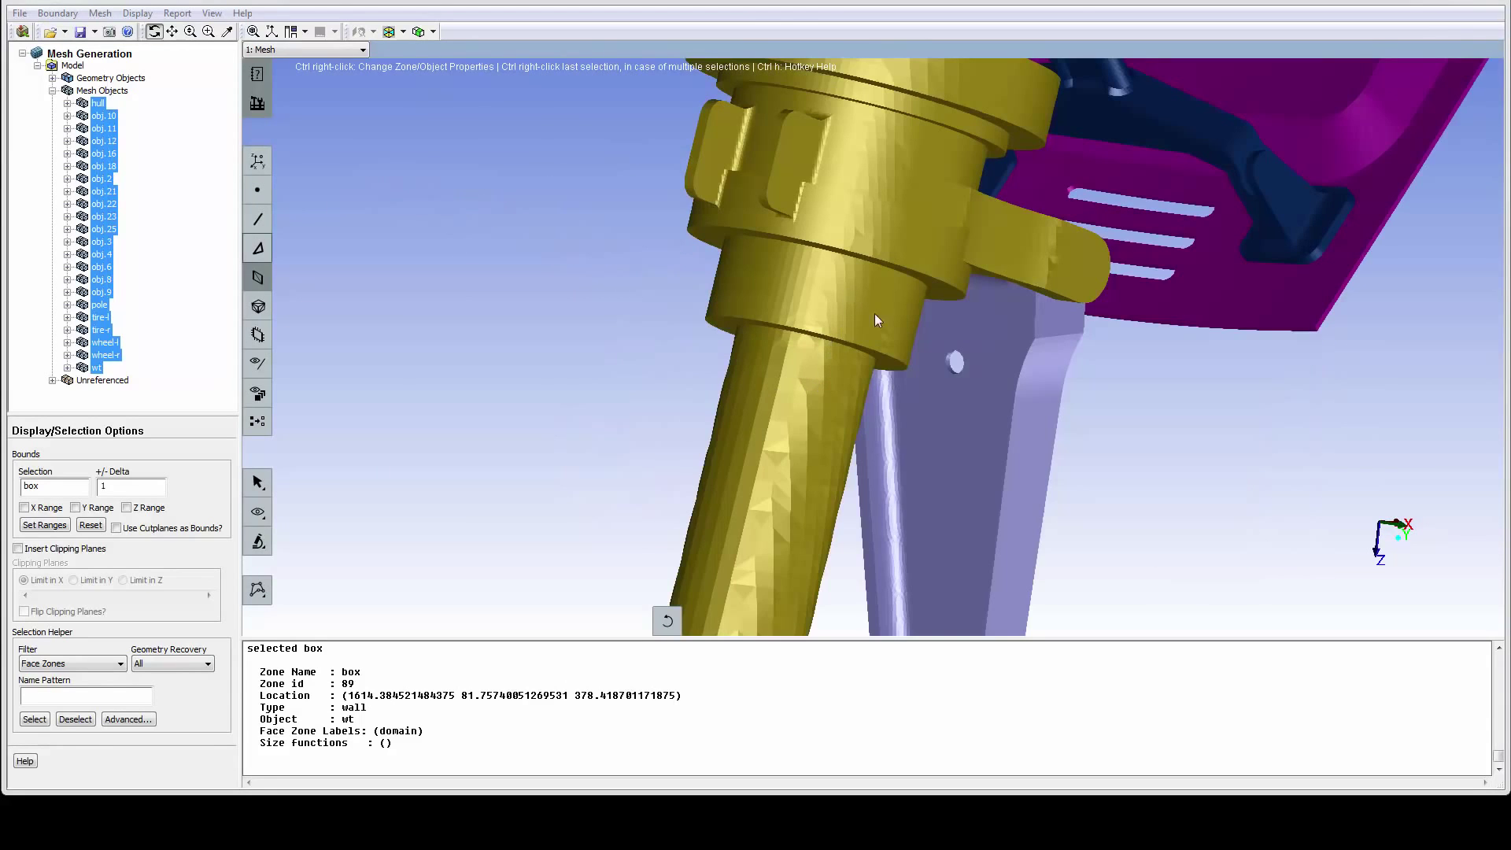
{"action": "middle_click_drag", "start_coordinate": [943, 348], "coordinate": [1079, 439]}
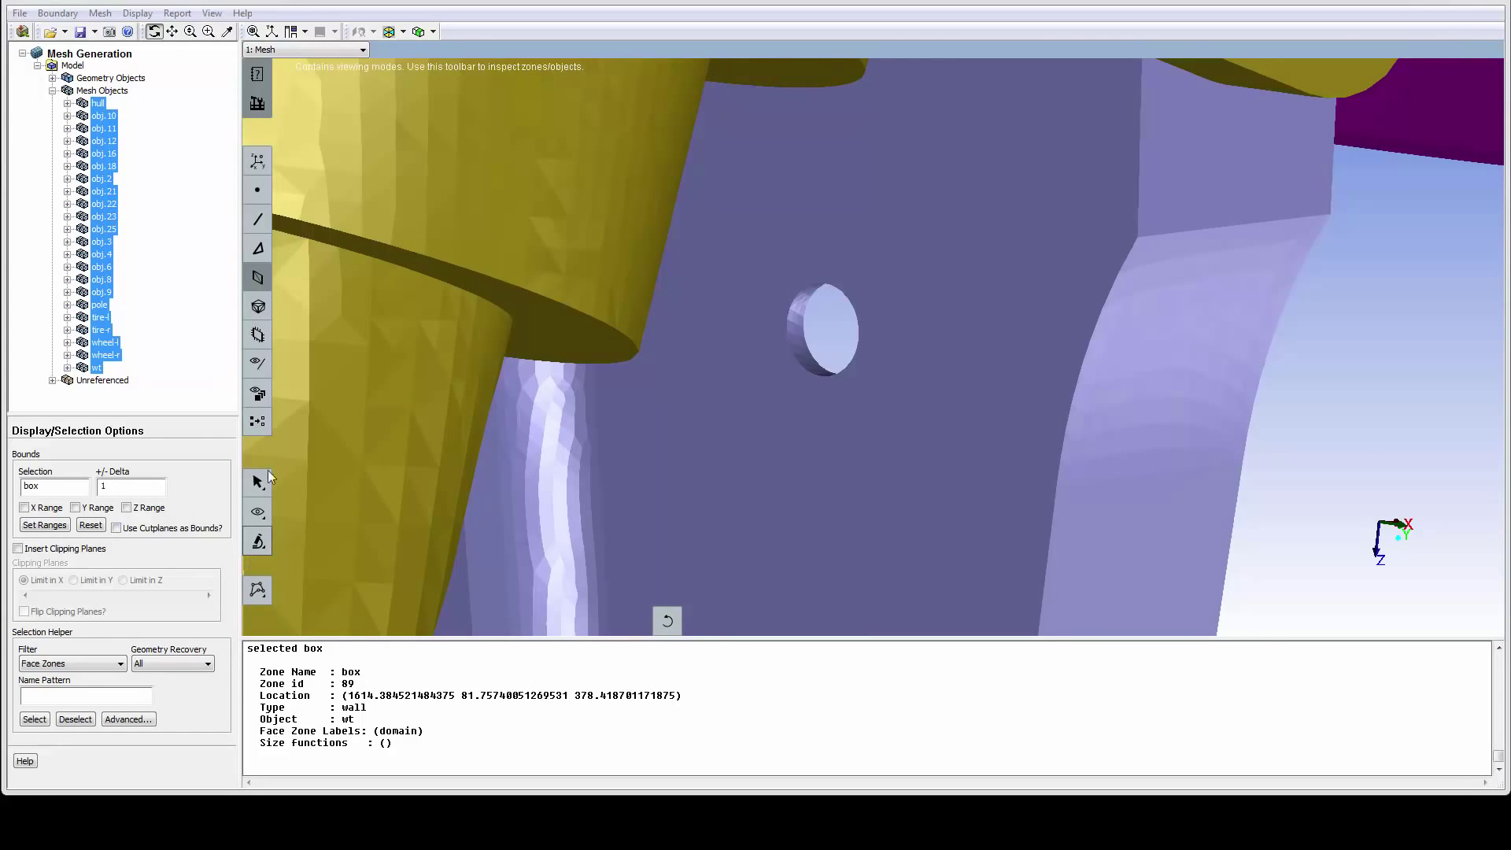
{"action": "left_click", "coordinate": [256, 190]}
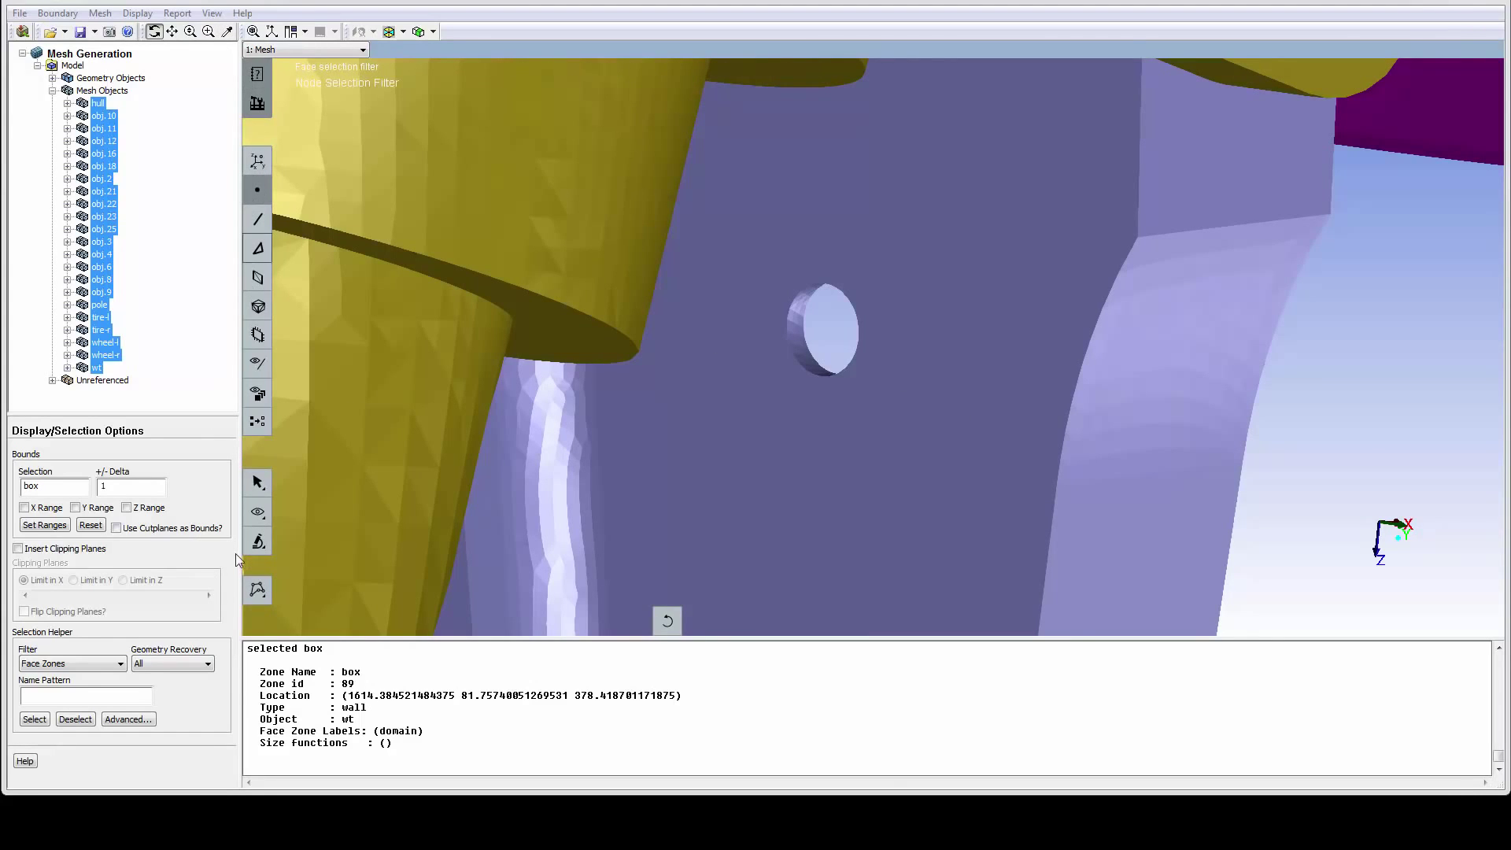
{"action": "left_click", "coordinate": [258, 545]}
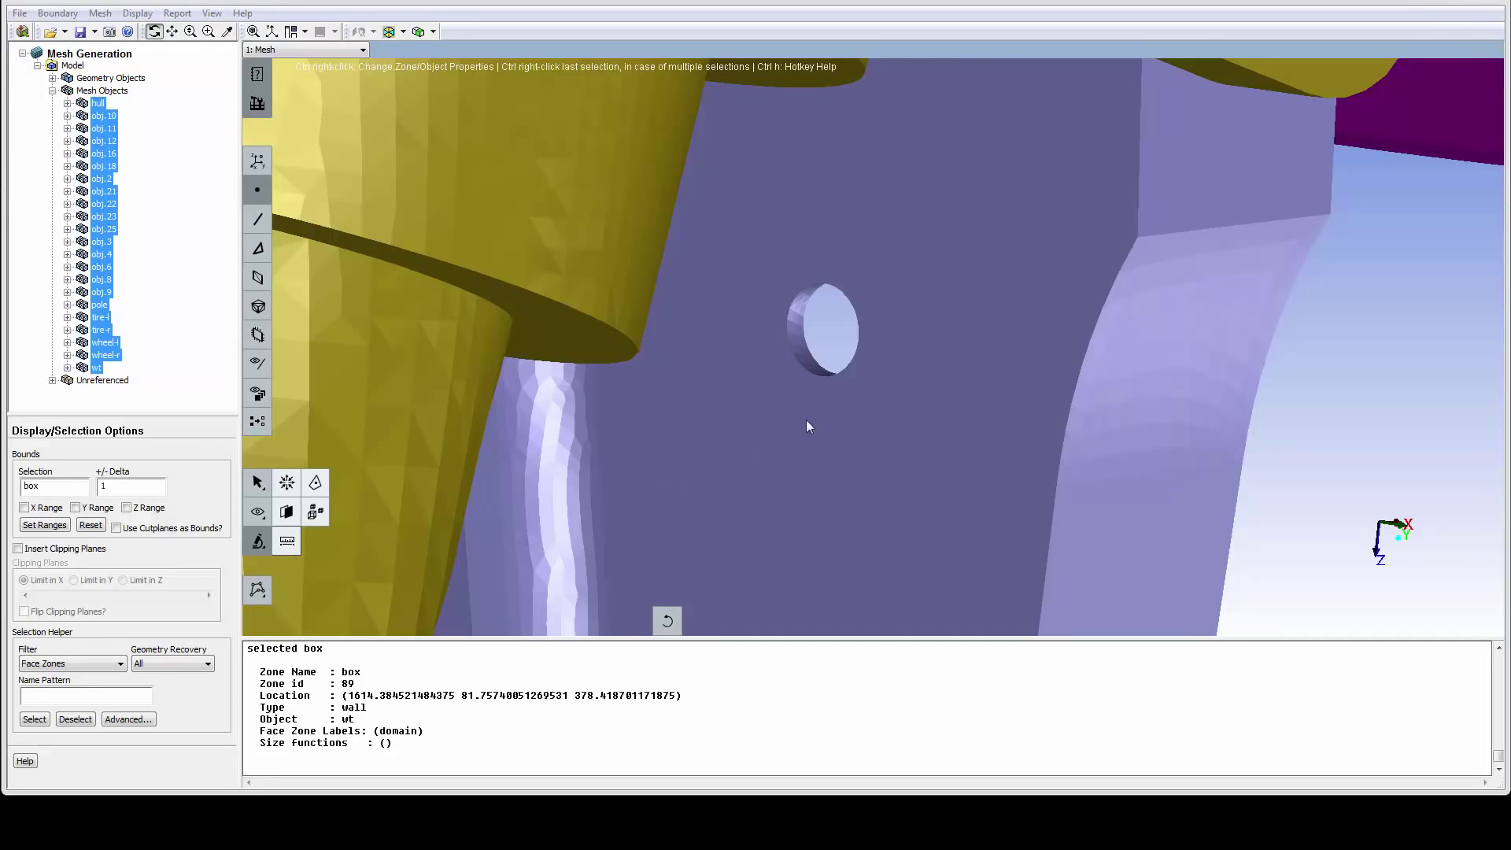
{"action": "left_click", "coordinate": [800, 289]}
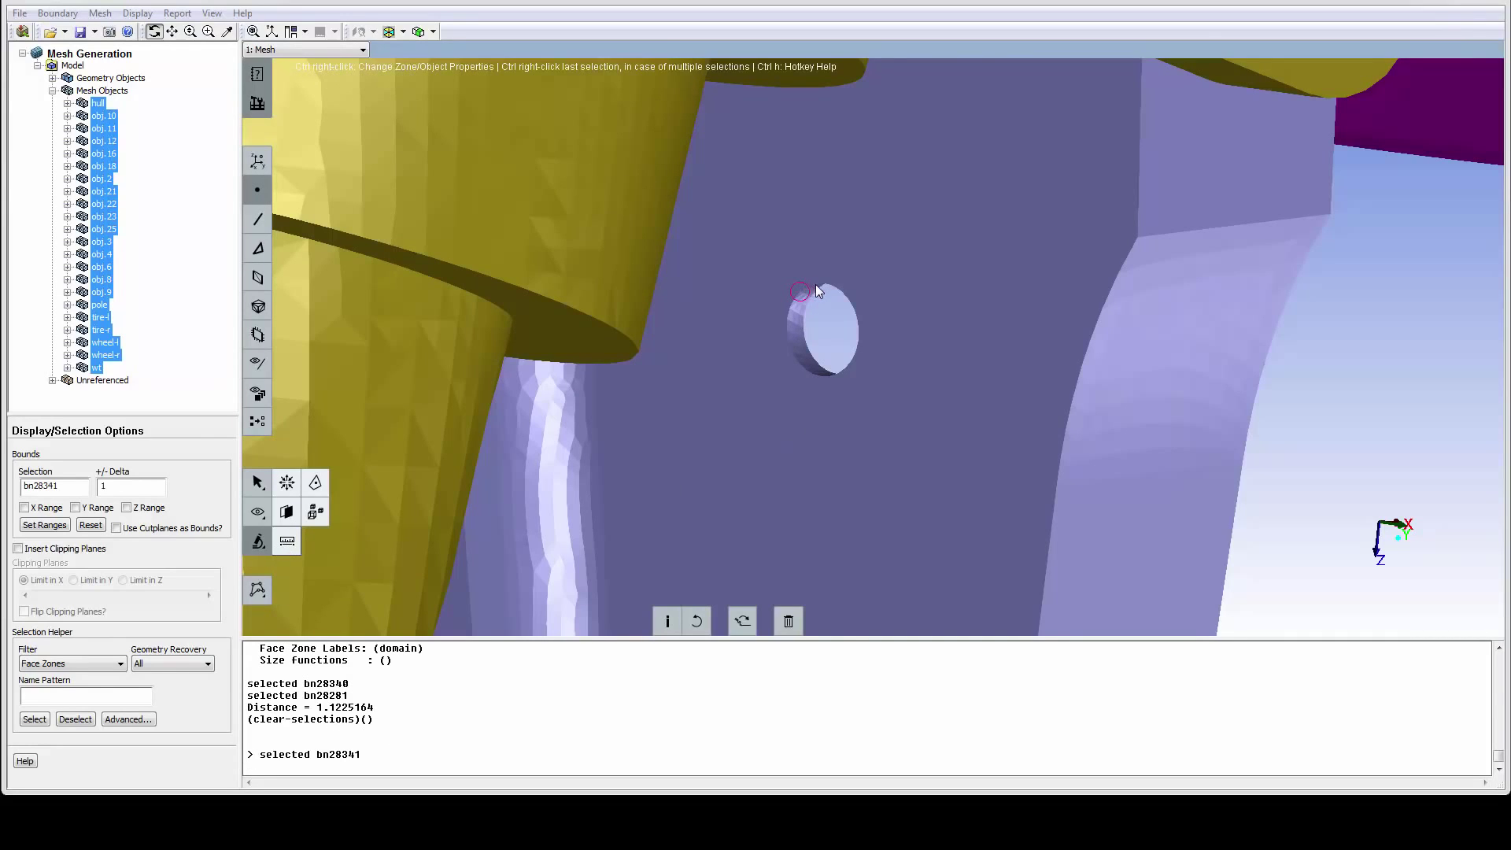
{"action": "left_click", "coordinate": [817, 282]}
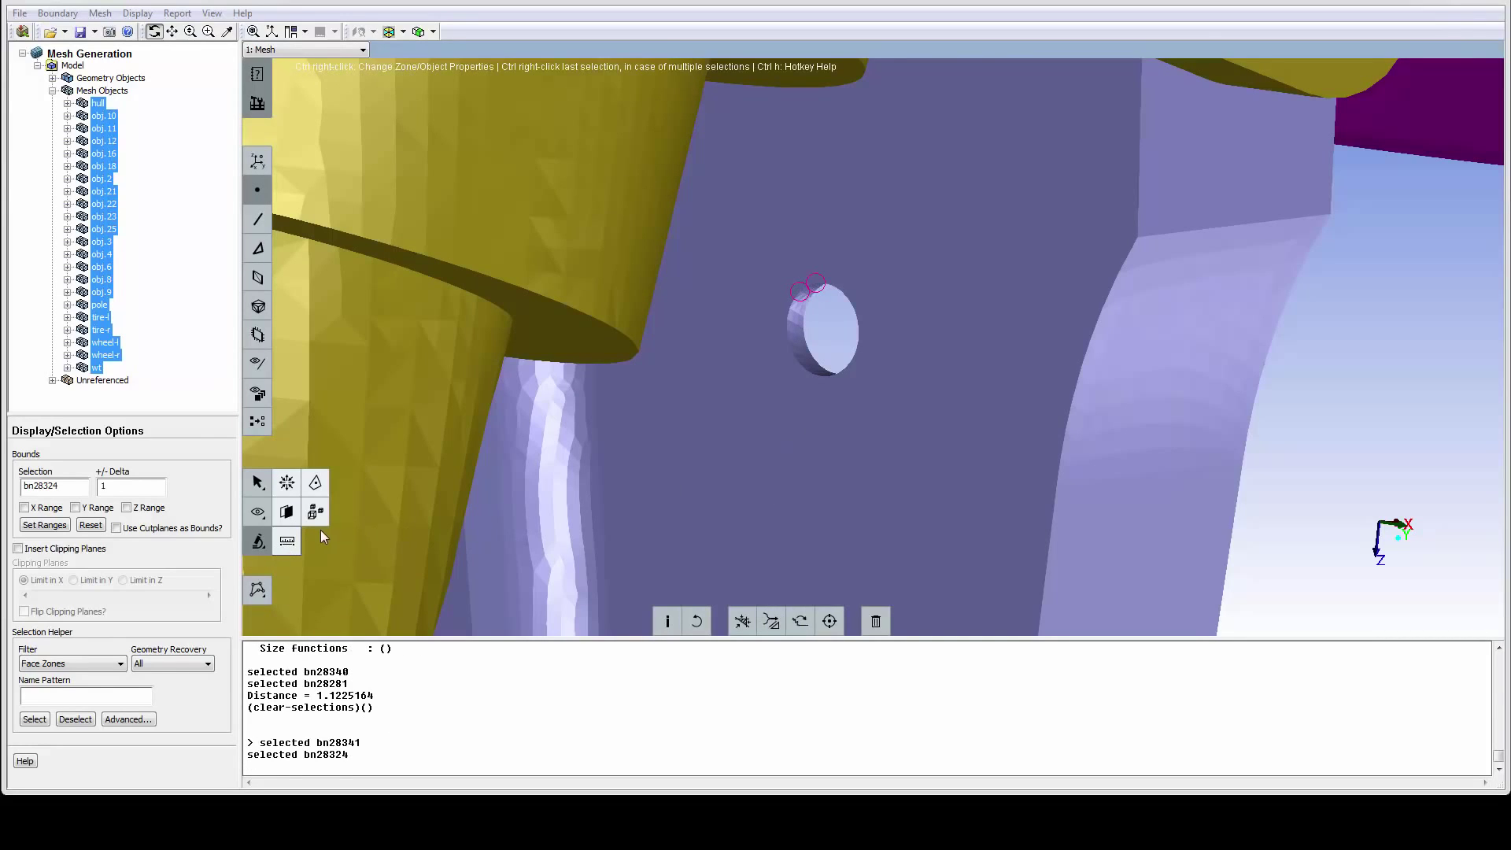
{"action": "left_click", "coordinate": [288, 541]}
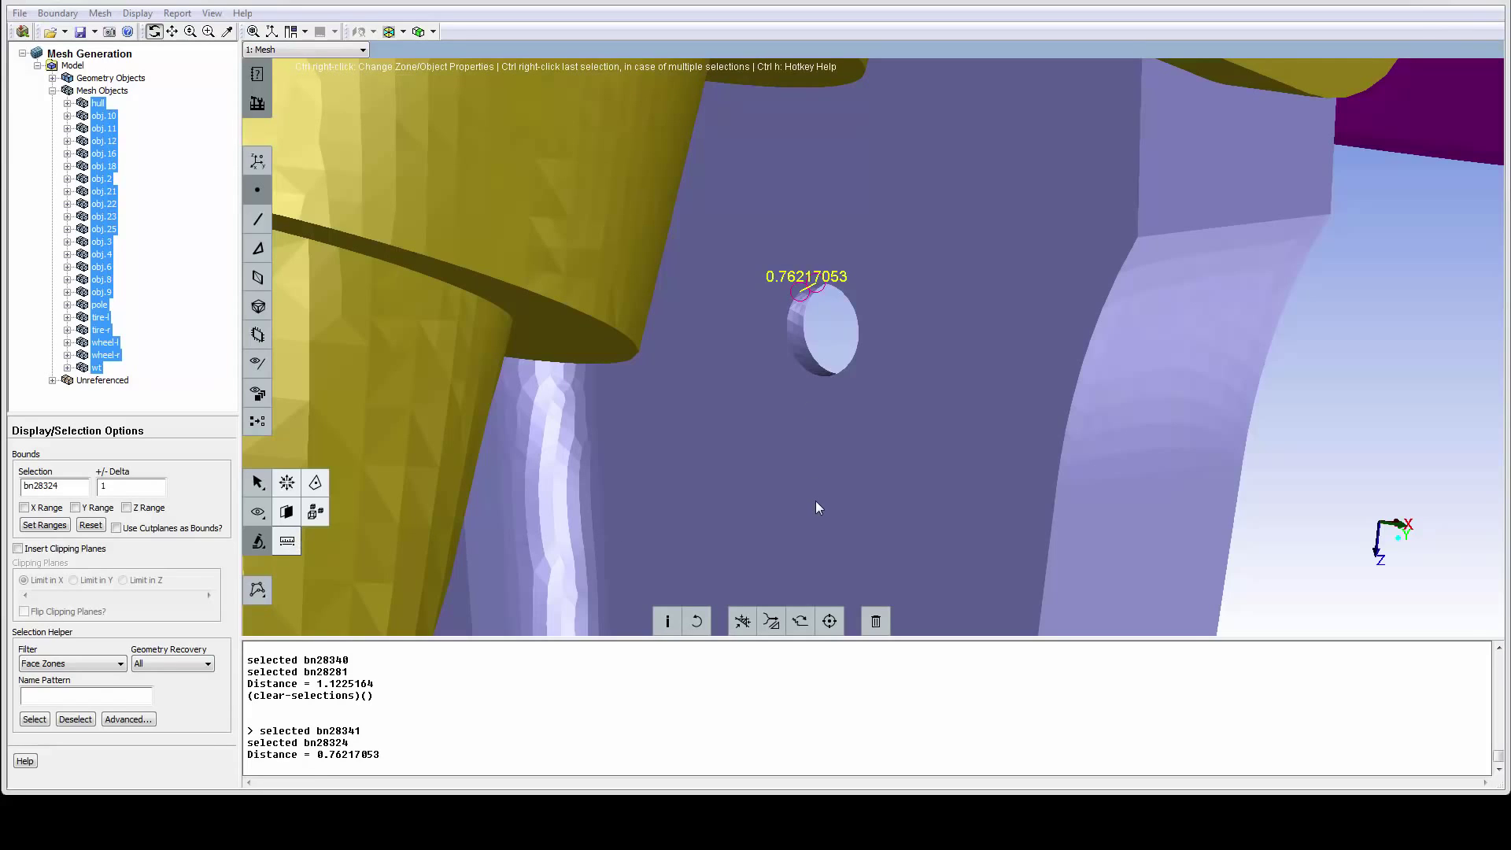
{"action": "middle_click_drag", "start_coordinate": [816, 501], "coordinate": [761, 442]}
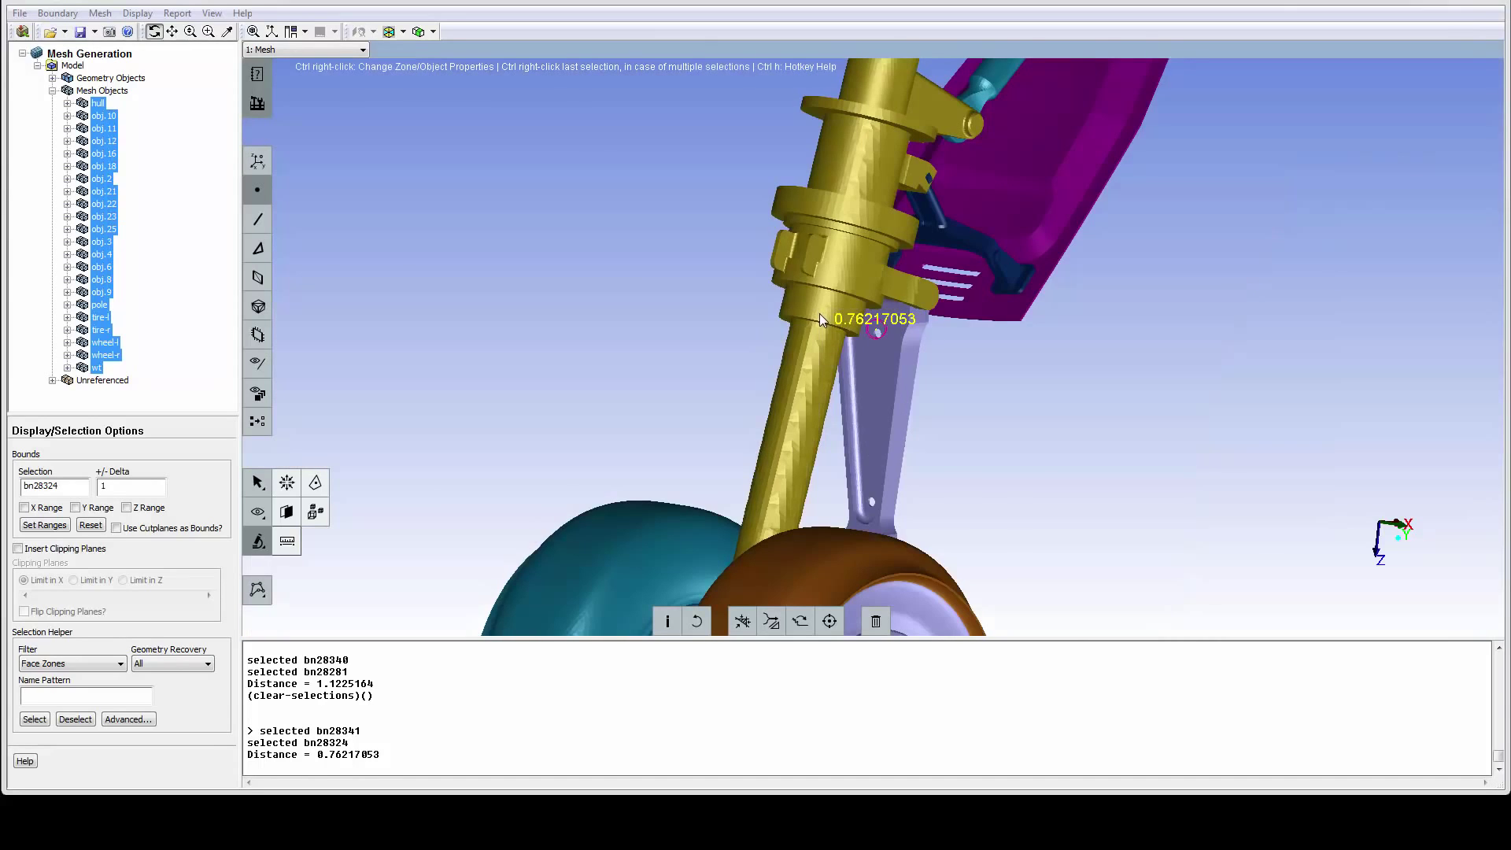
{"action": "scroll", "coordinate": [819, 313], "scroll_direction": "down", "scroll_amount": 5}
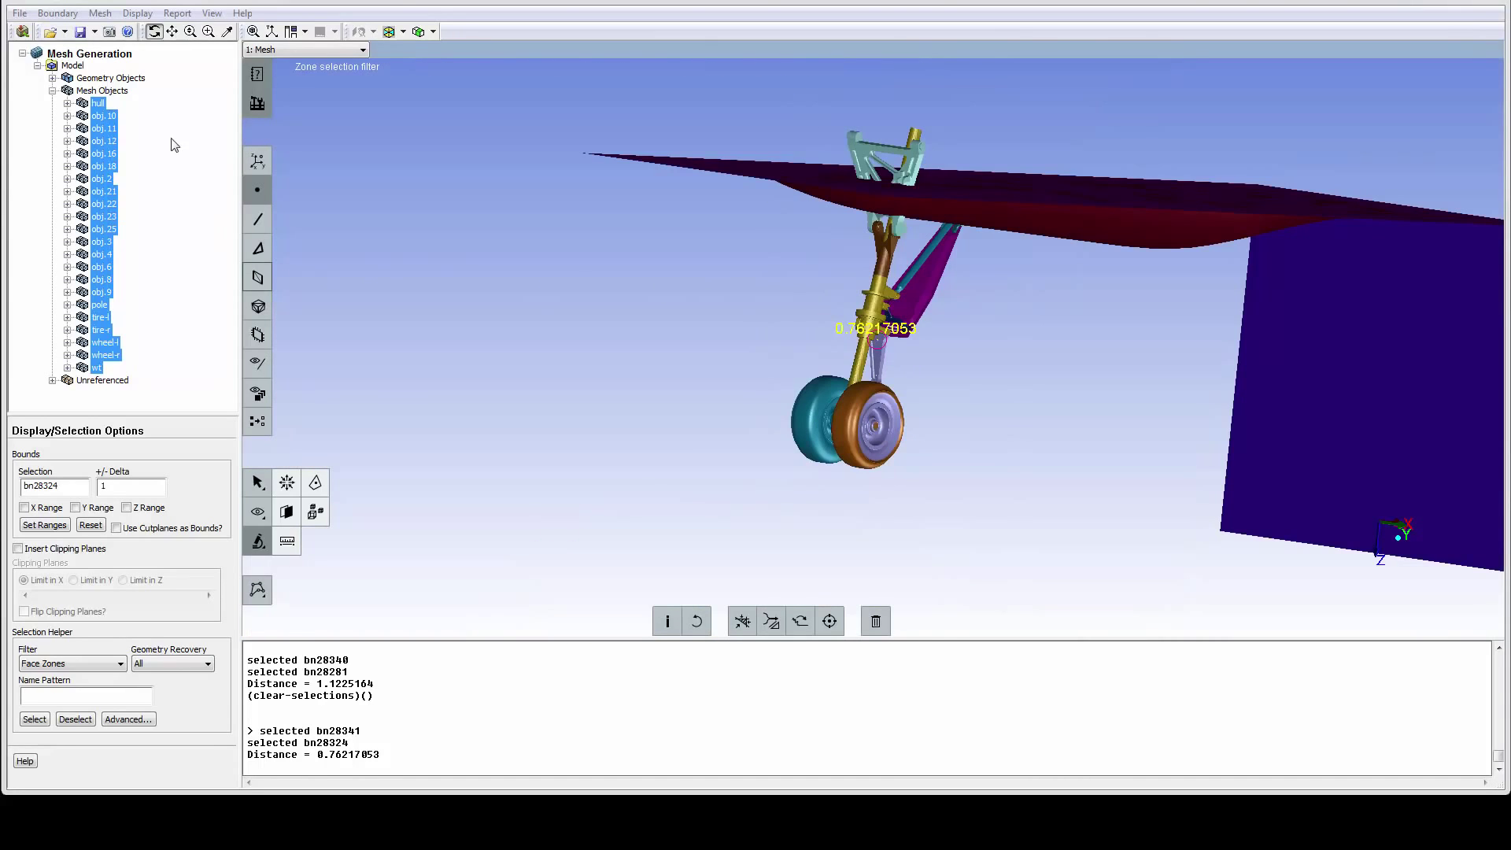
{"action": "left_click", "coordinate": [53, 78]}
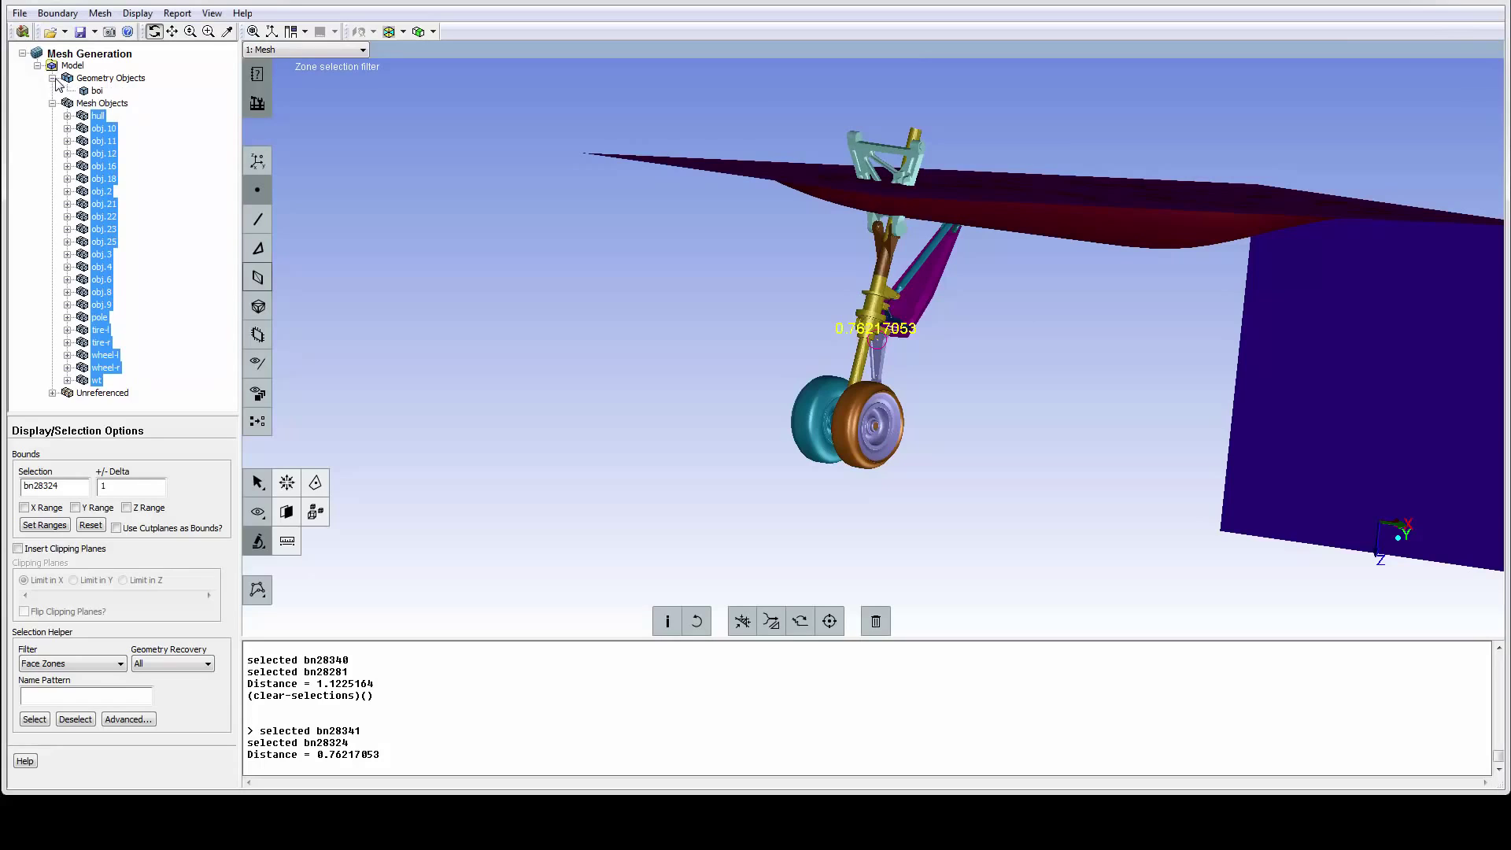
{"action": "right_click", "coordinate": [96, 91]}
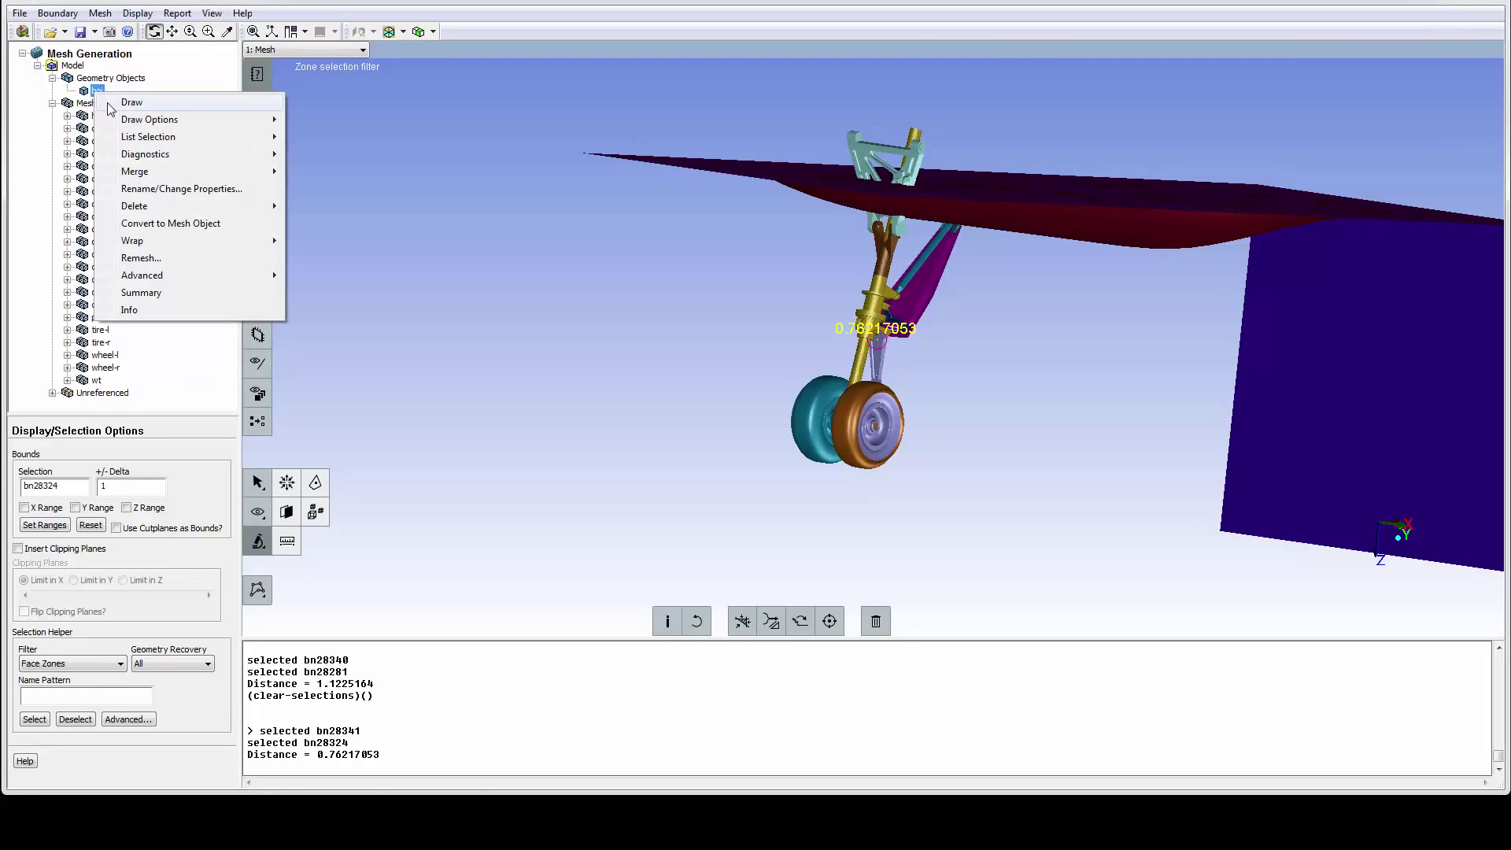
{"action": "mouse_move", "coordinate": [122, 119]}
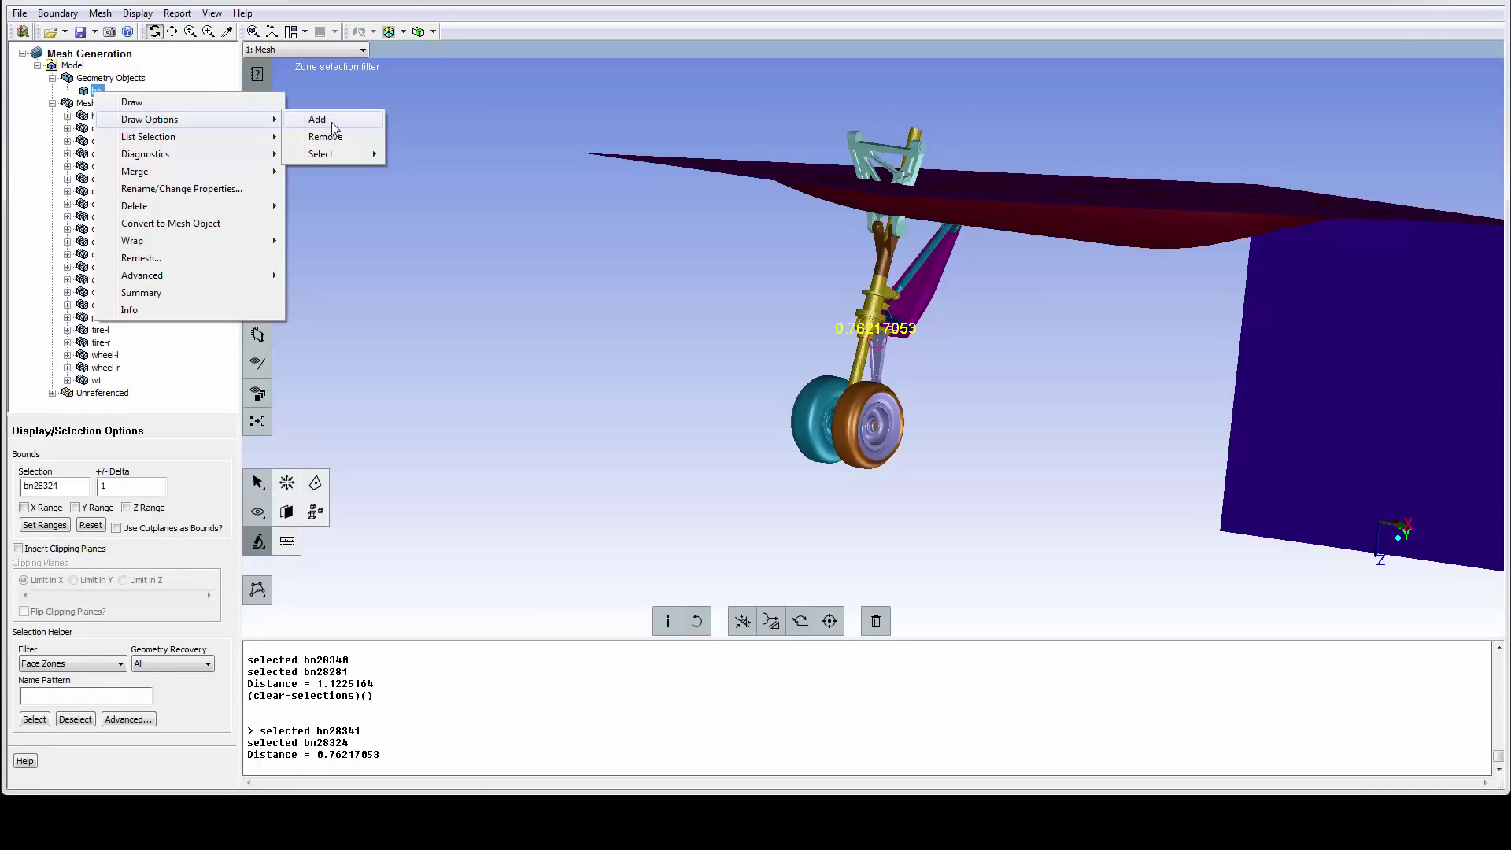
{"action": "left_click", "coordinate": [332, 121]}
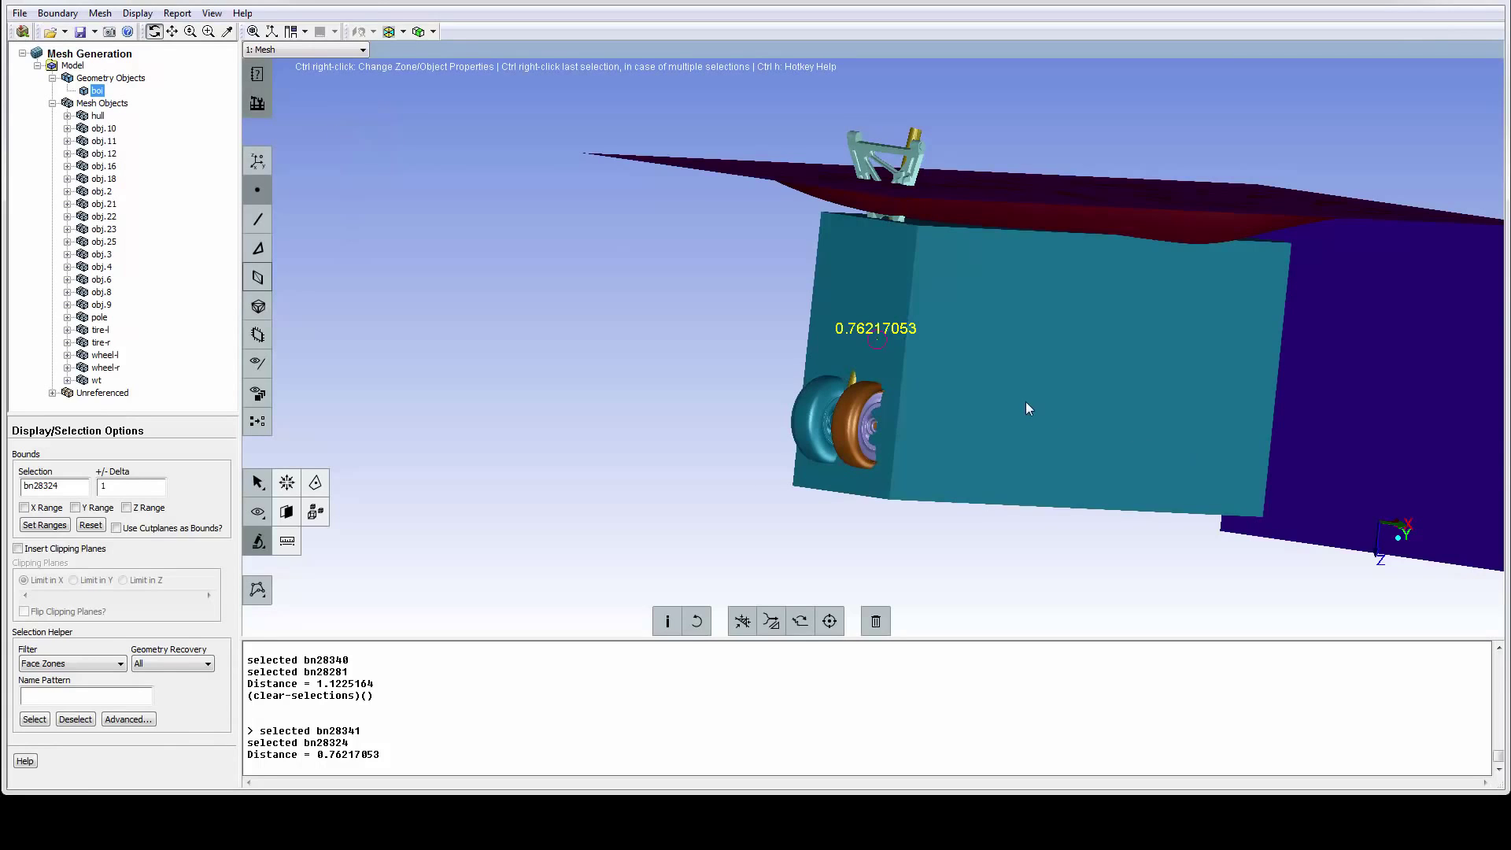
{"action": "right_click", "coordinate": [97, 91]}
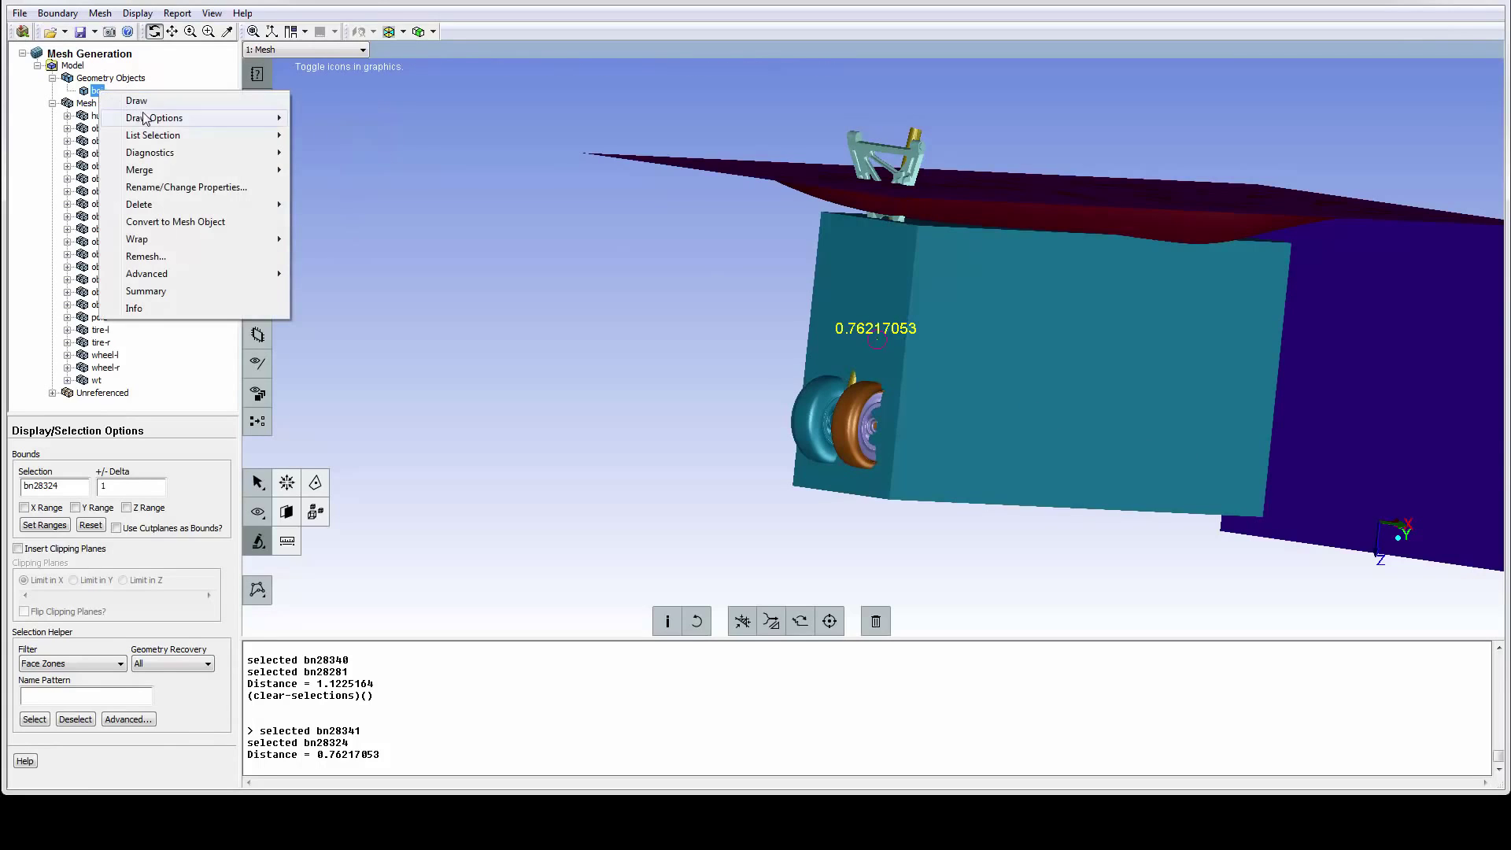
{"action": "mouse_move", "coordinate": [152, 118]}
{"action": "left_click", "coordinate": [327, 138]}
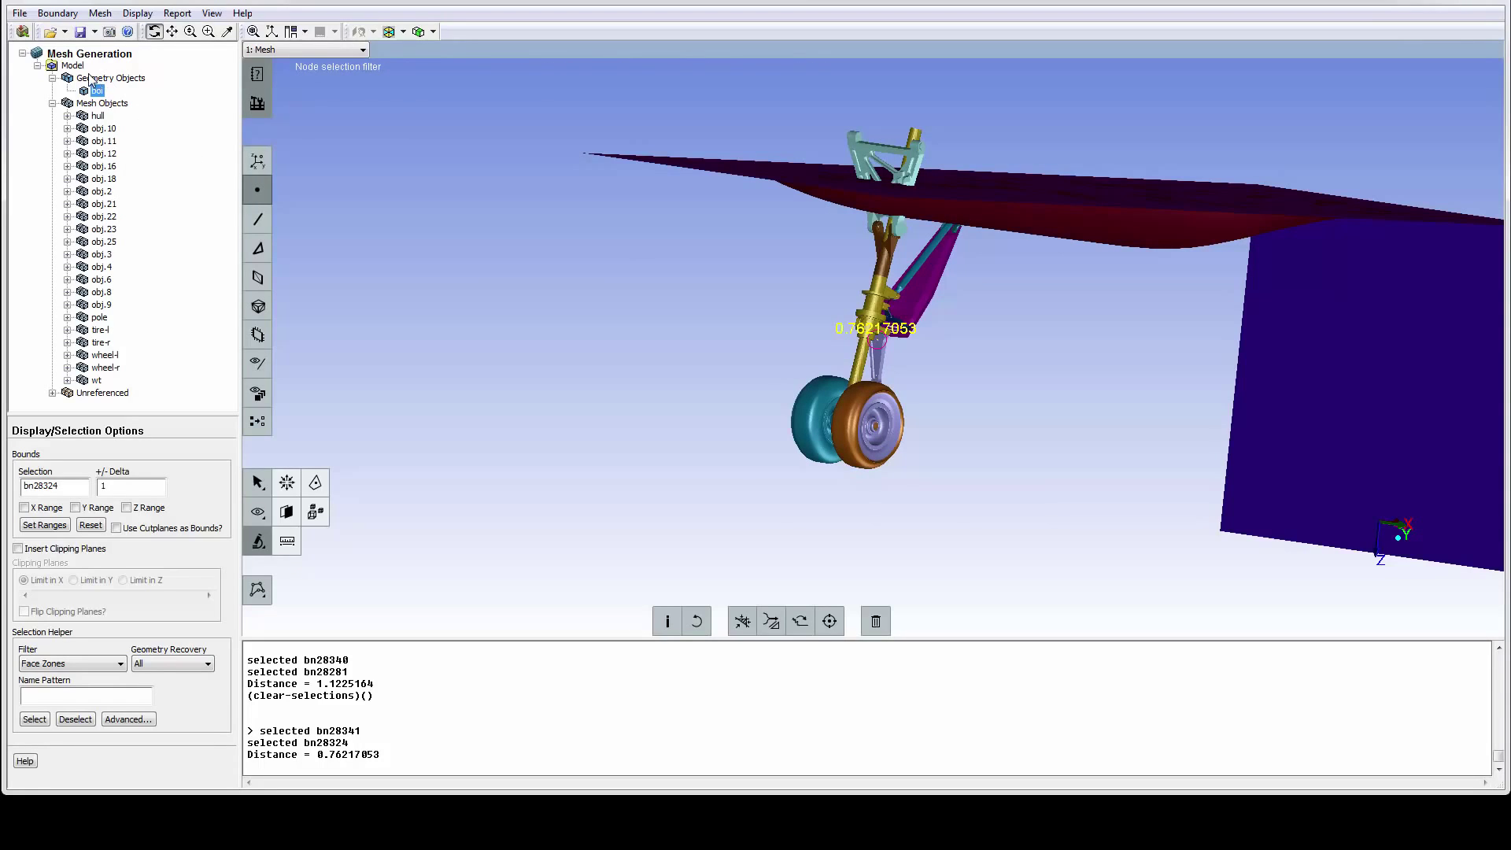
Create boi sizing control control-1: min 0.25, max 8, growth 1.2, scoped to object faces and edges
{"action": "right_click", "coordinate": [73, 66]}
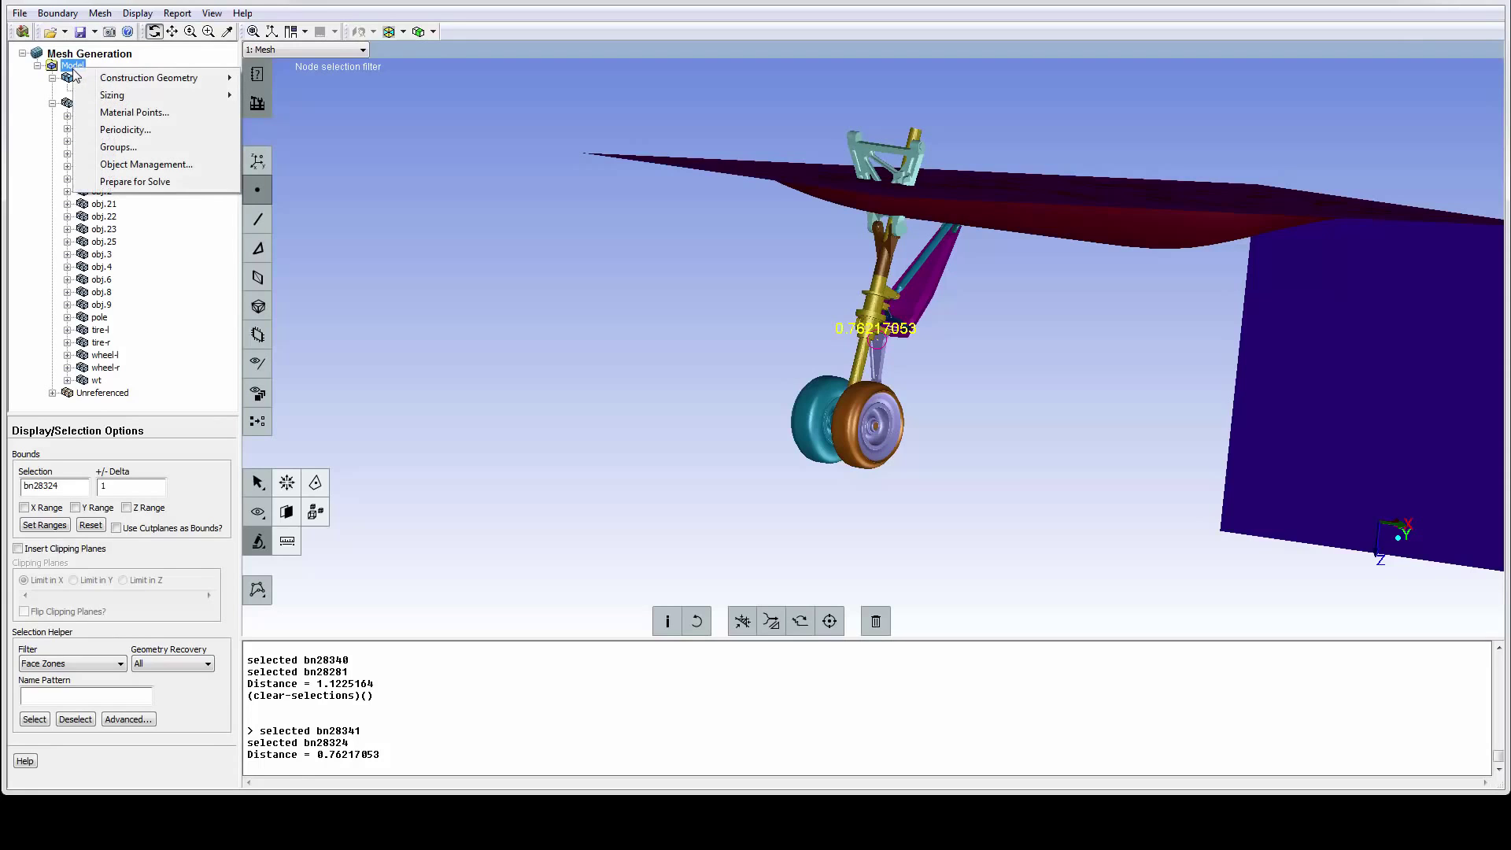
{"action": "mouse_move", "coordinate": [197, 102]}
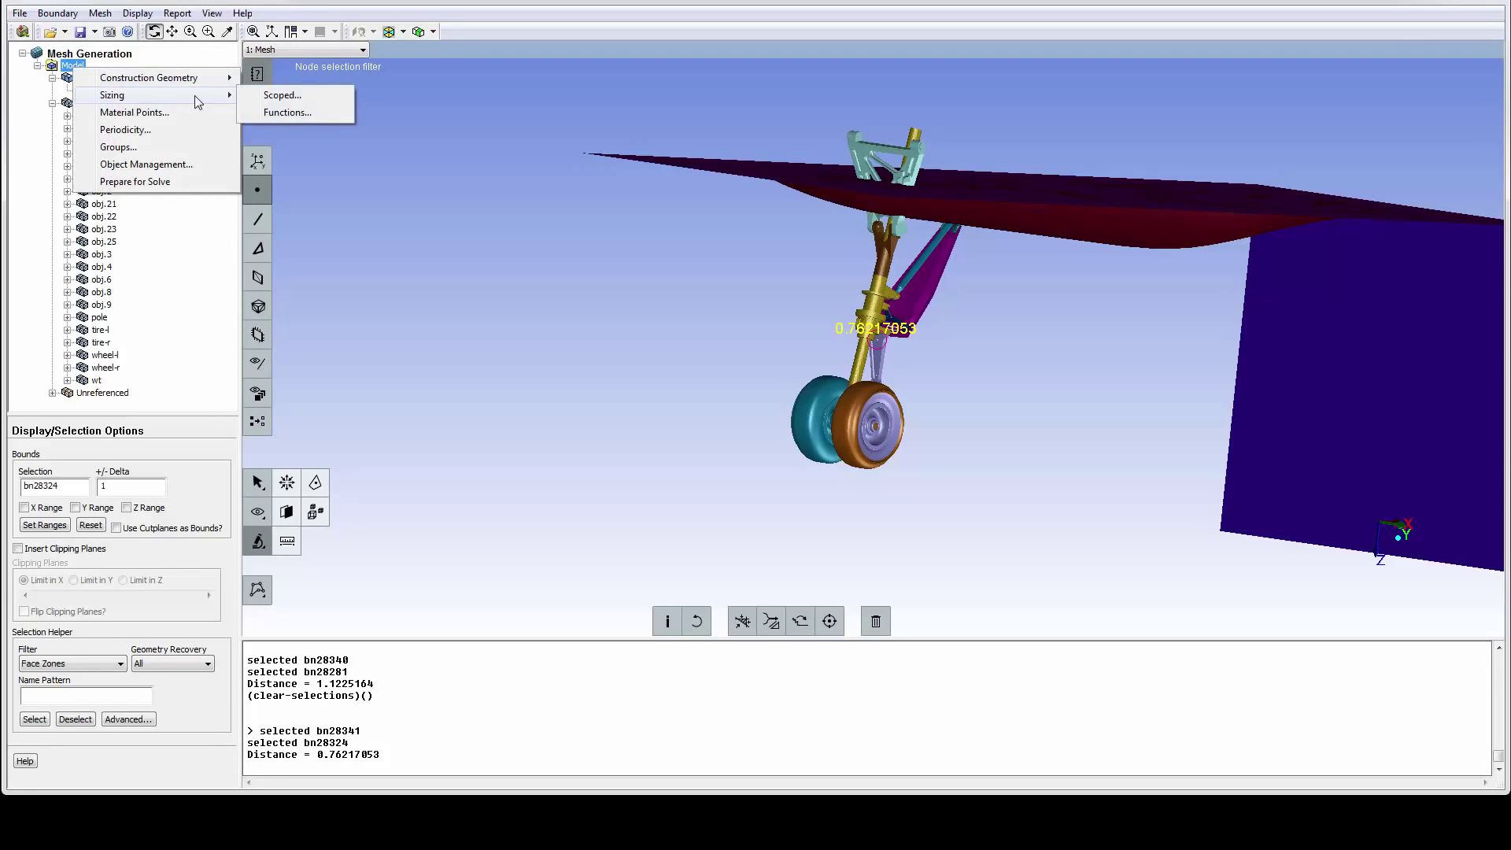
{"action": "left_click", "coordinate": [268, 99]}
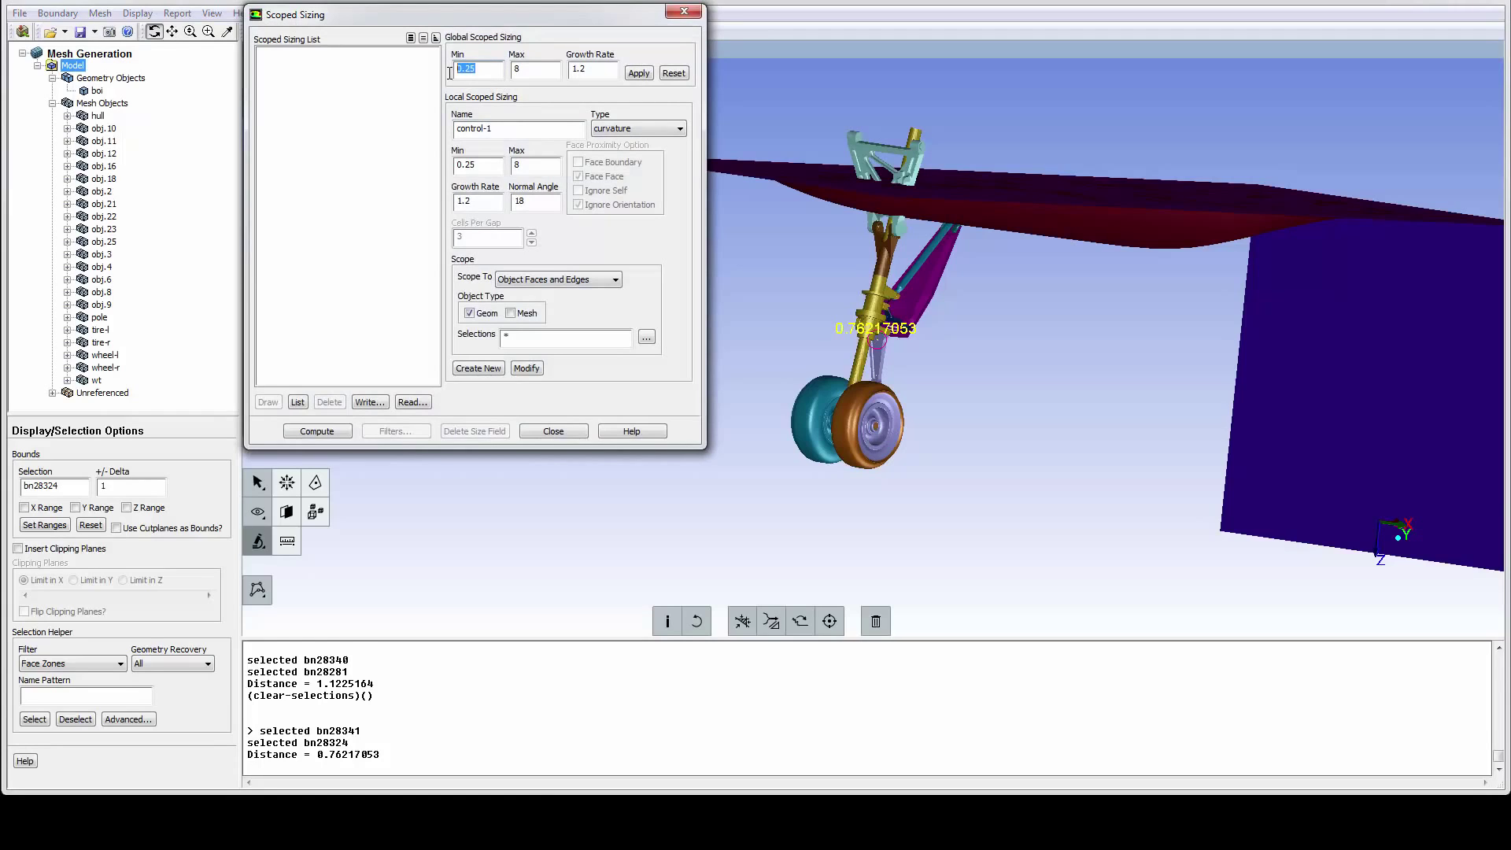
{"action": "double_click", "coordinate": [513, 71]}
{"action": "left_click", "coordinate": [622, 129]}
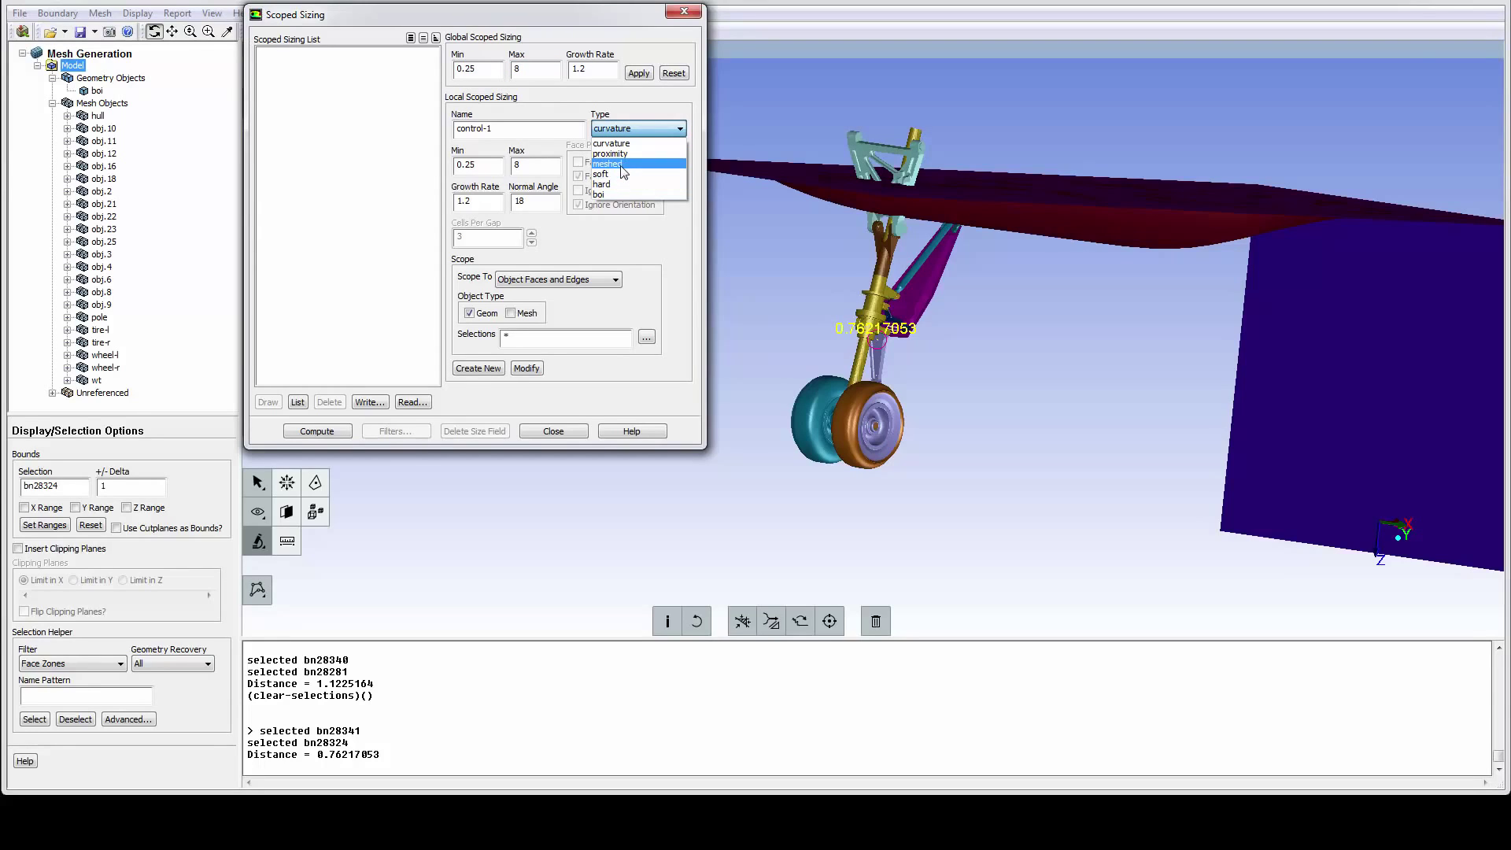
{"action": "left_click", "coordinate": [621, 200]}
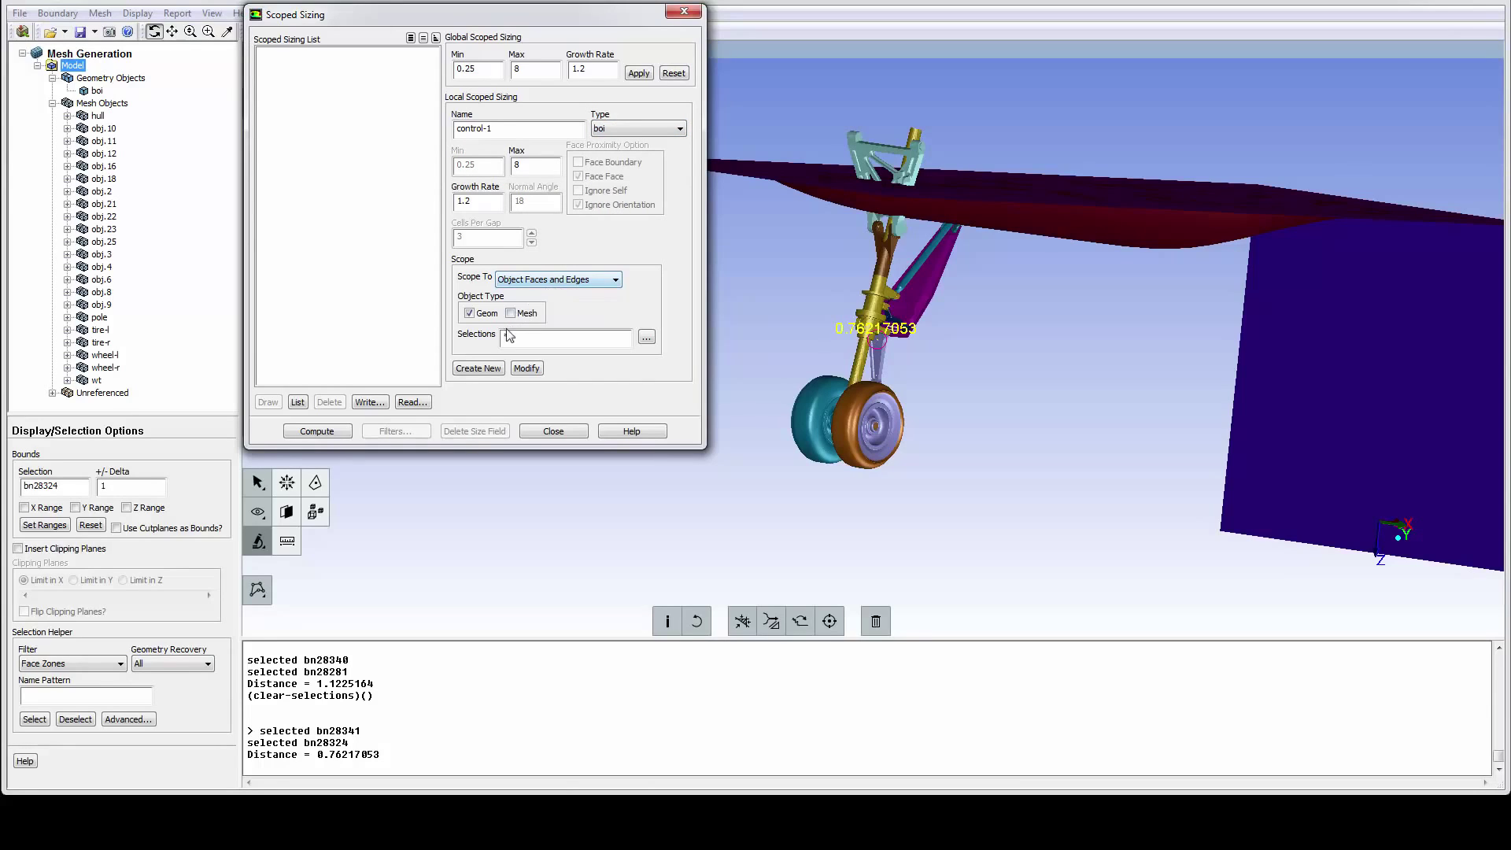
{"action": "left_click", "coordinate": [482, 370]}
{"action": "left_click", "coordinate": [571, 281]}
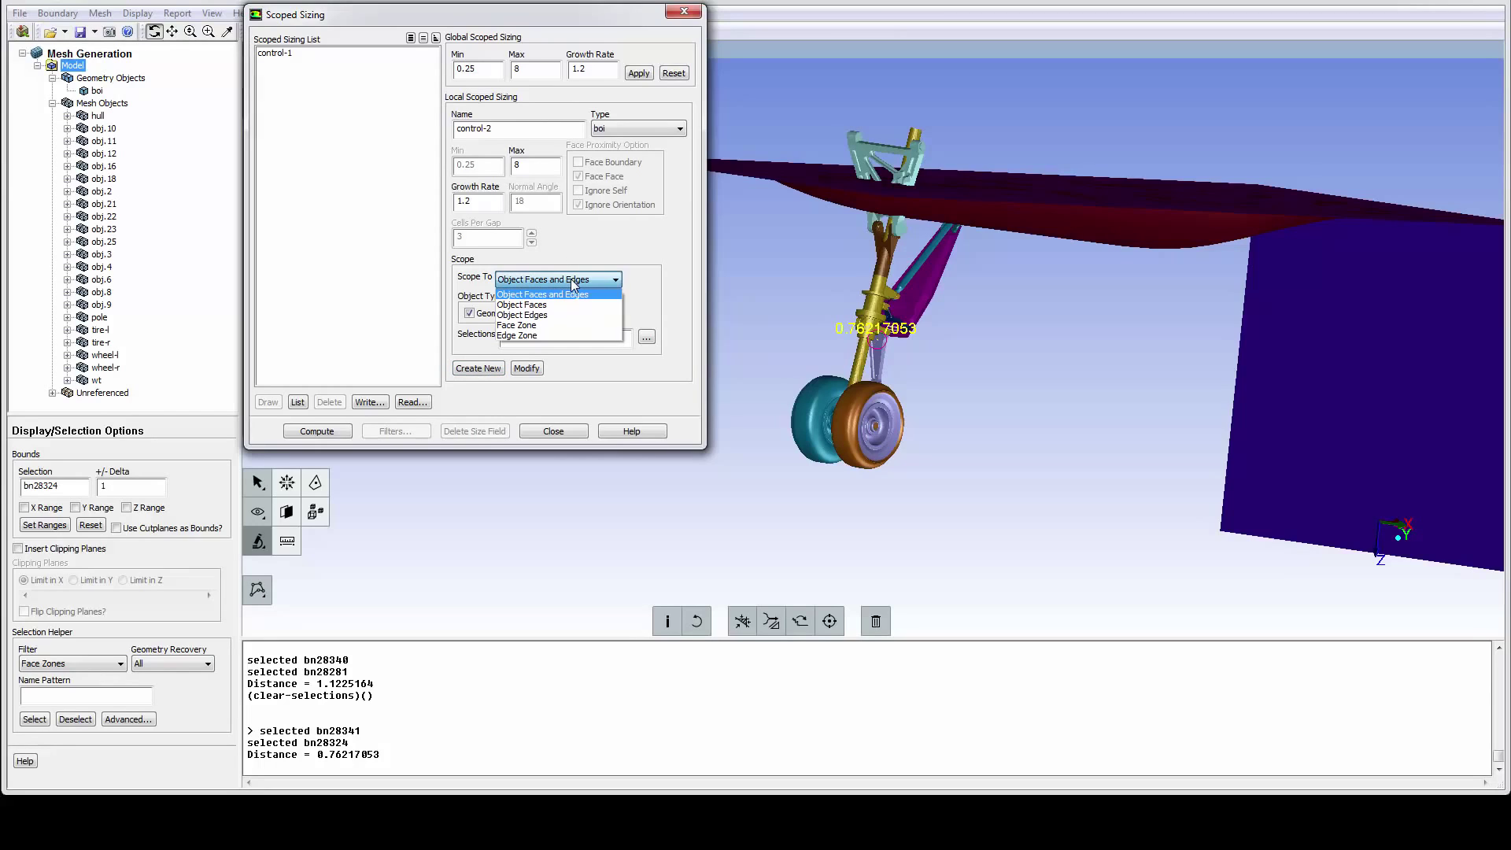
{"action": "left_click", "coordinate": [650, 307]}
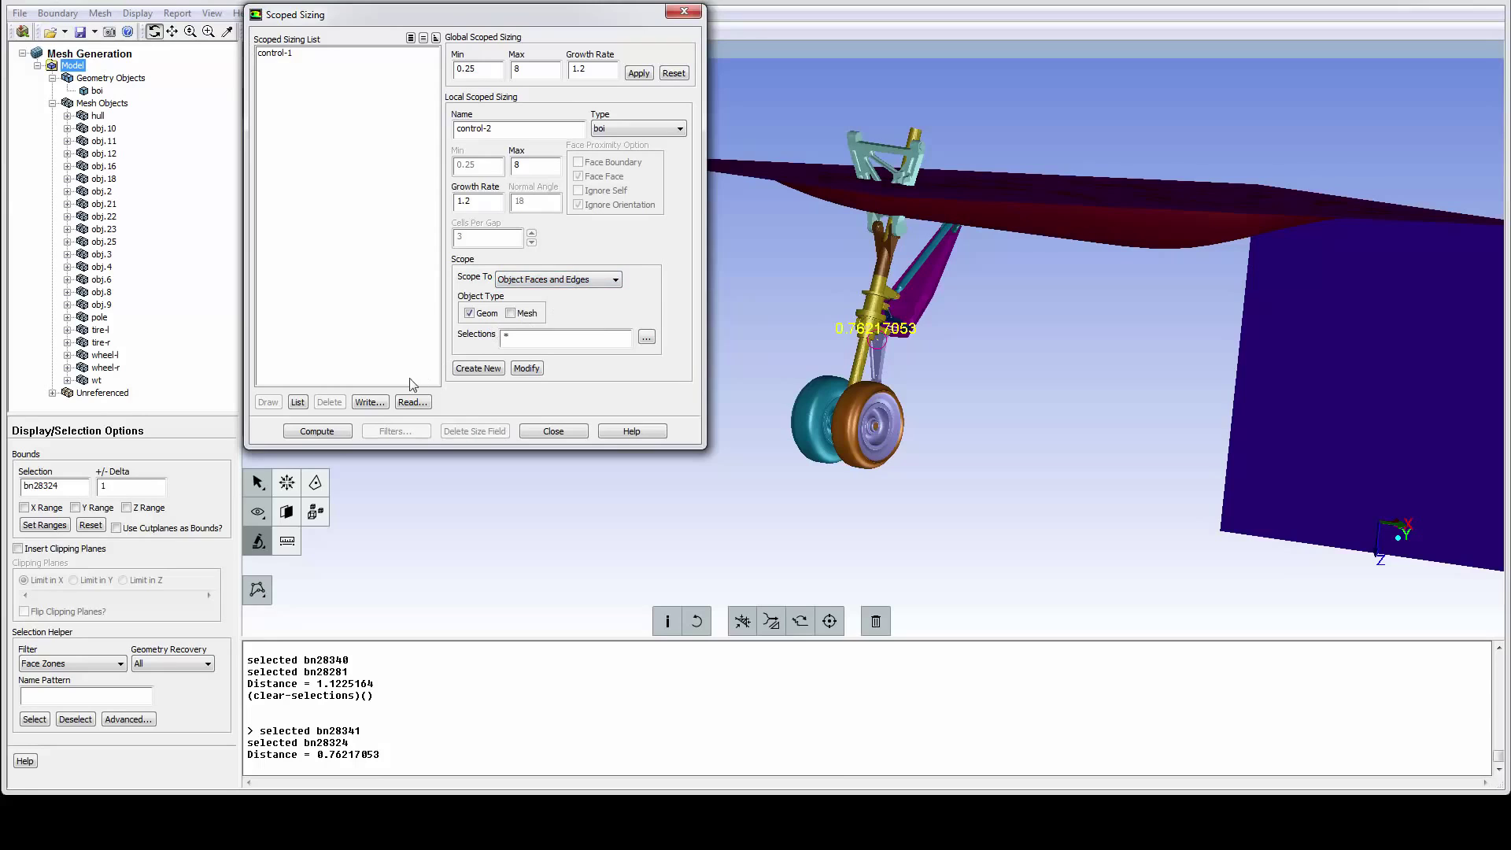
{"action": "left_click", "coordinate": [554, 432]}
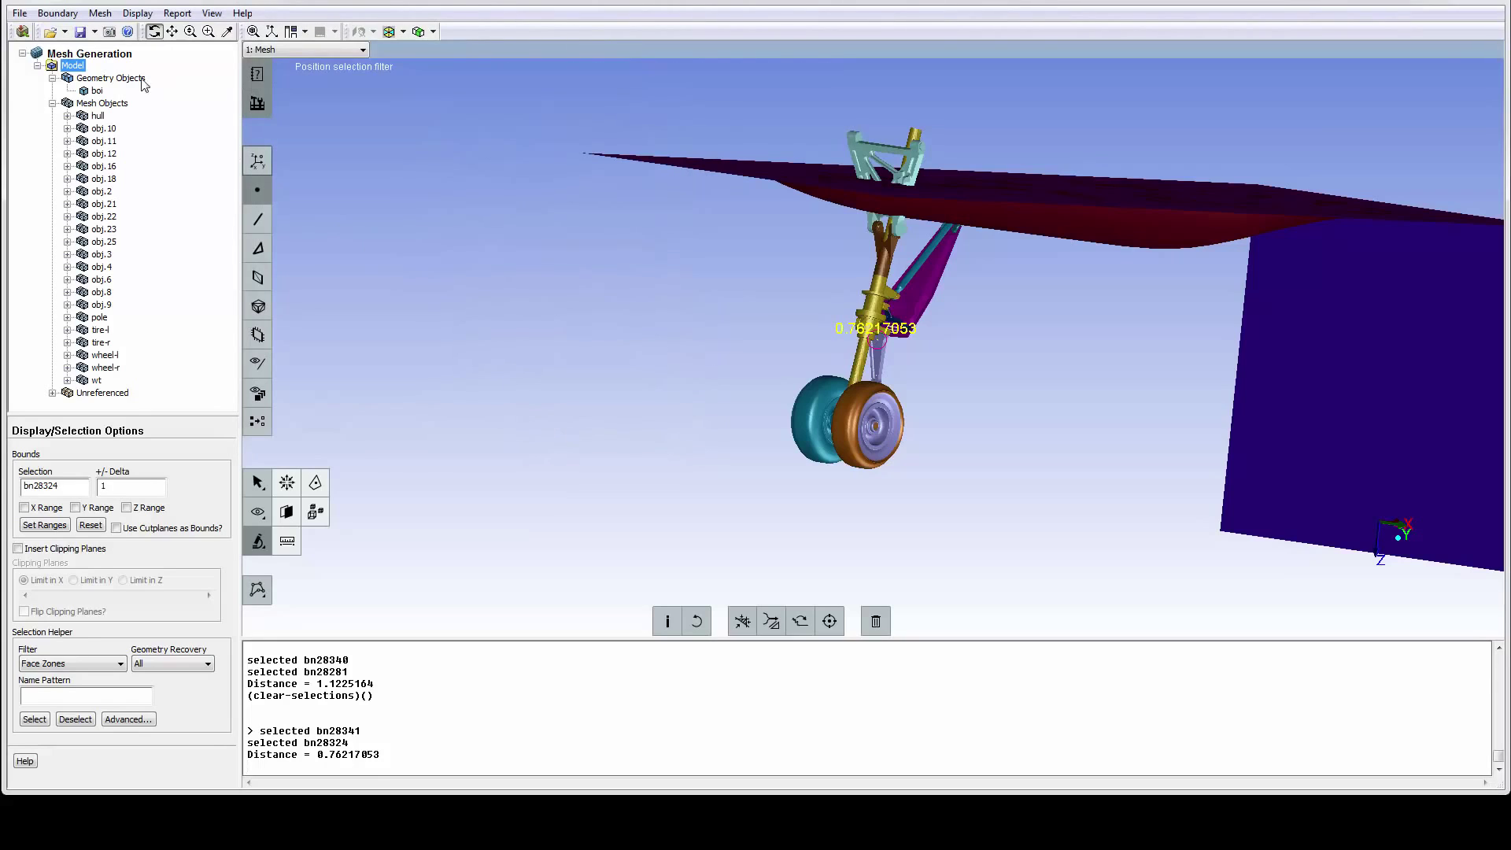
Read the size field file landinggear-cp1-4.sf, which reports 1762946 vertices
{"action": "left_click", "coordinate": [21, 14]}
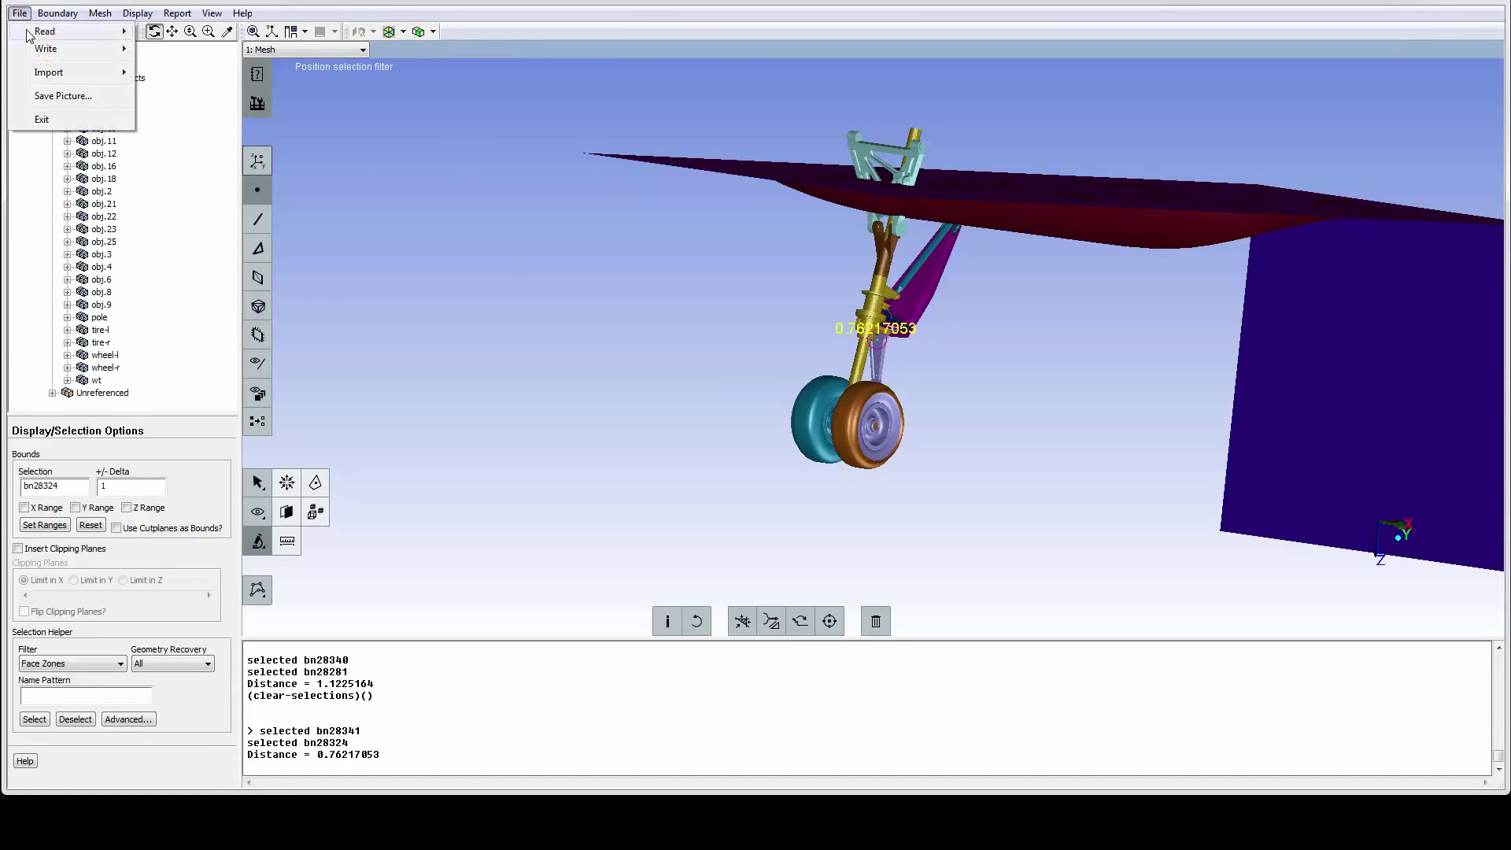
{"action": "mouse_move", "coordinate": [35, 34]}
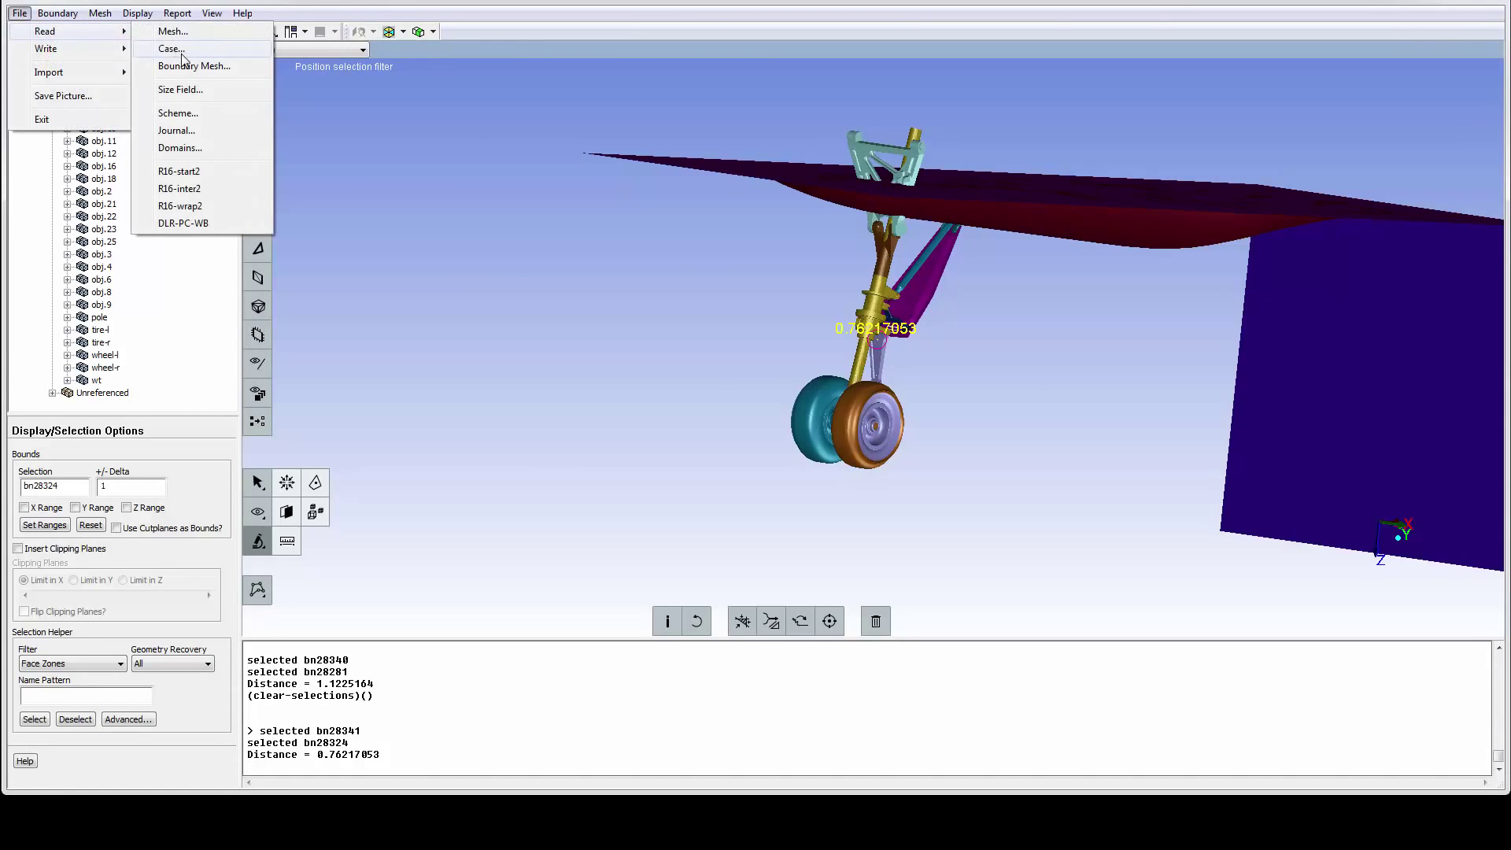
{"action": "left_click", "coordinate": [187, 94]}
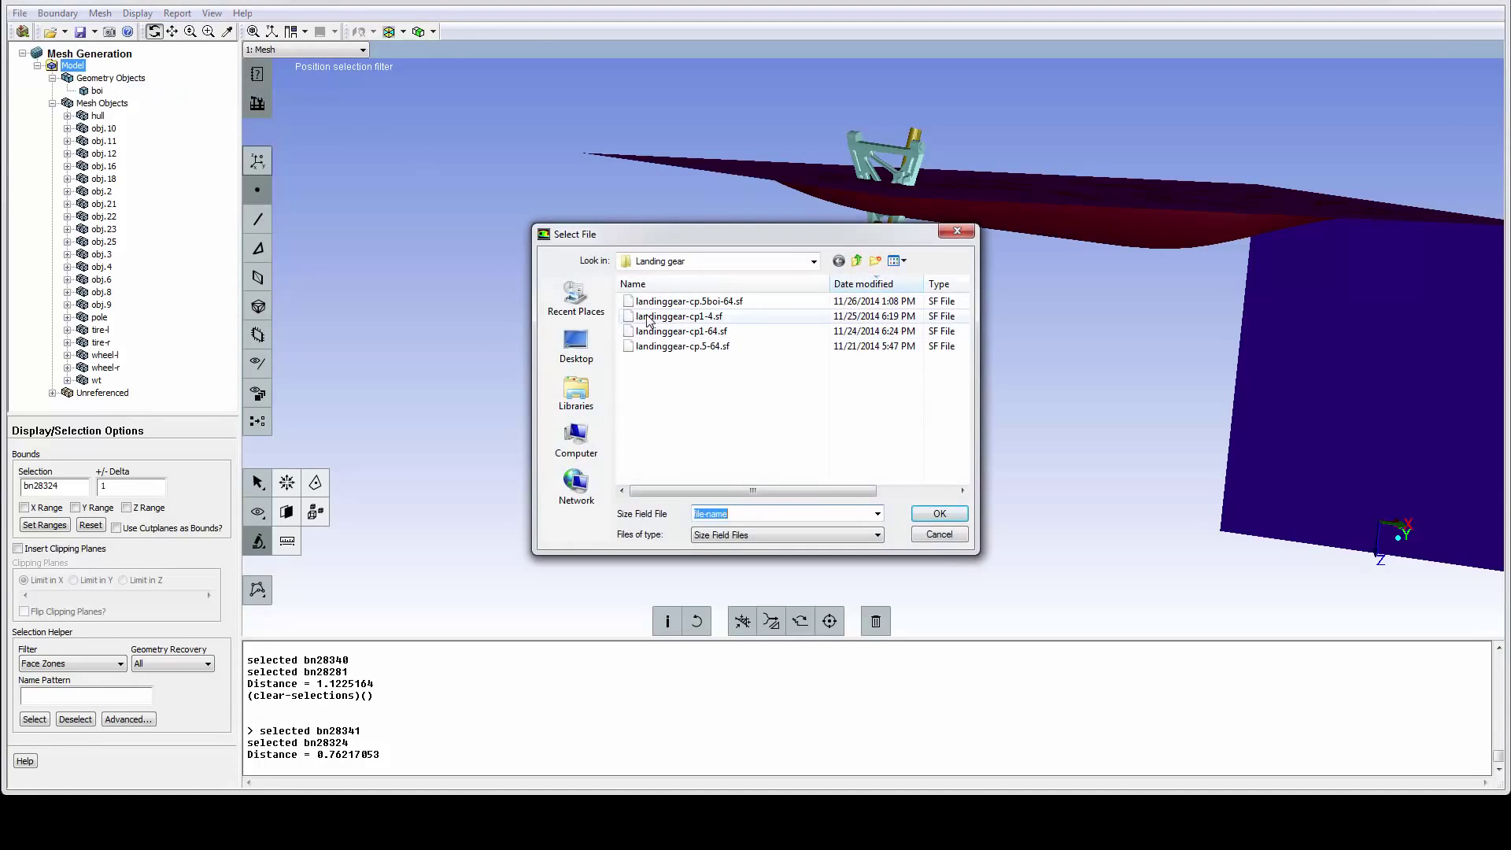
{"action": "left_click", "coordinate": [650, 318]}
{"action": "left_click", "coordinate": [957, 513]}
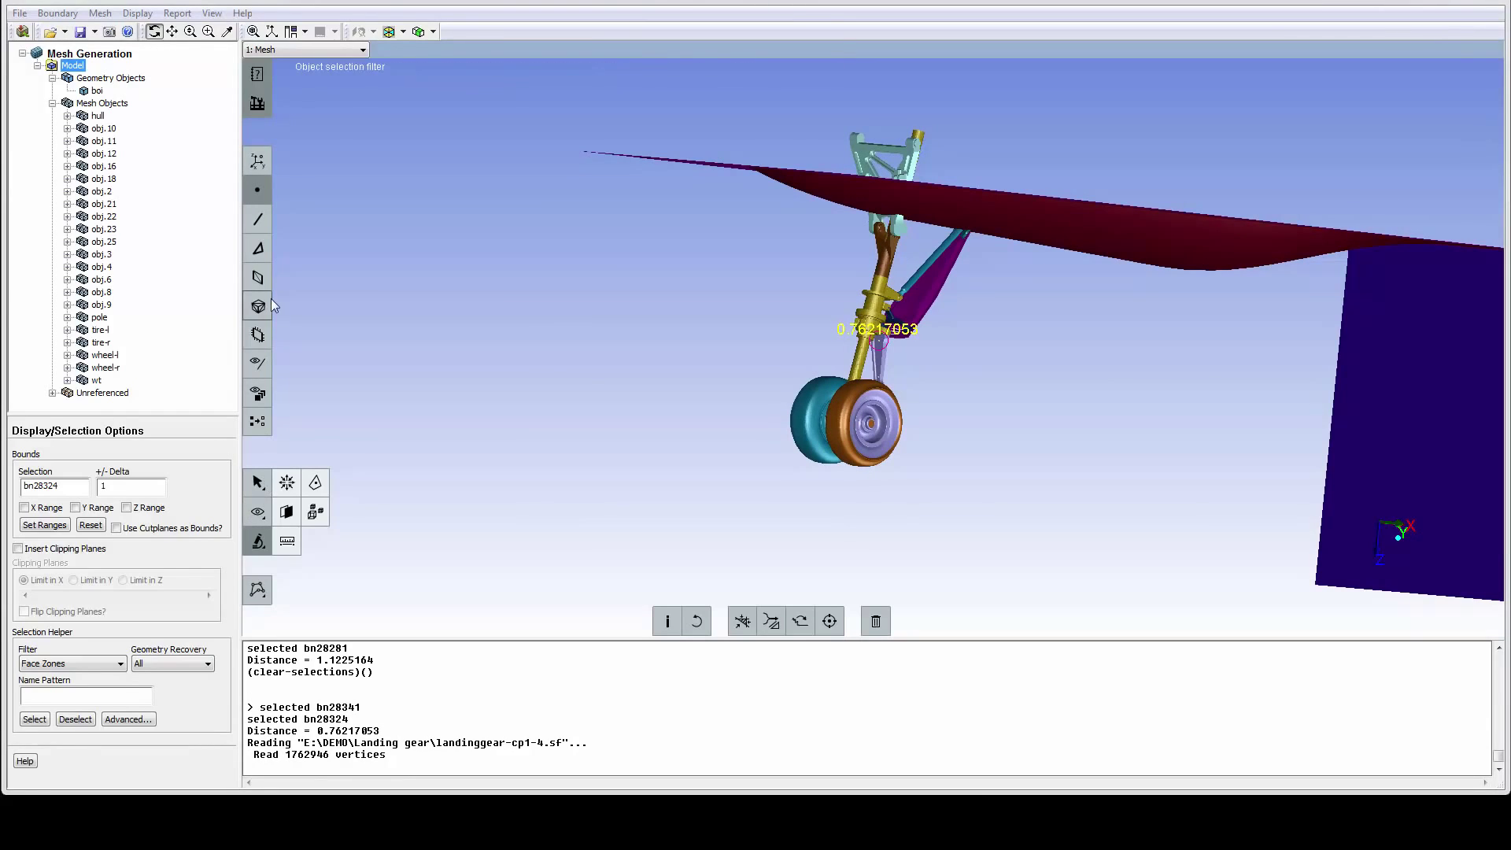
Draw size-field contours on the 19 landing-gear zones, isolate them, and zoom into the strut joint
{"action": "left_click", "coordinate": [258, 482]}
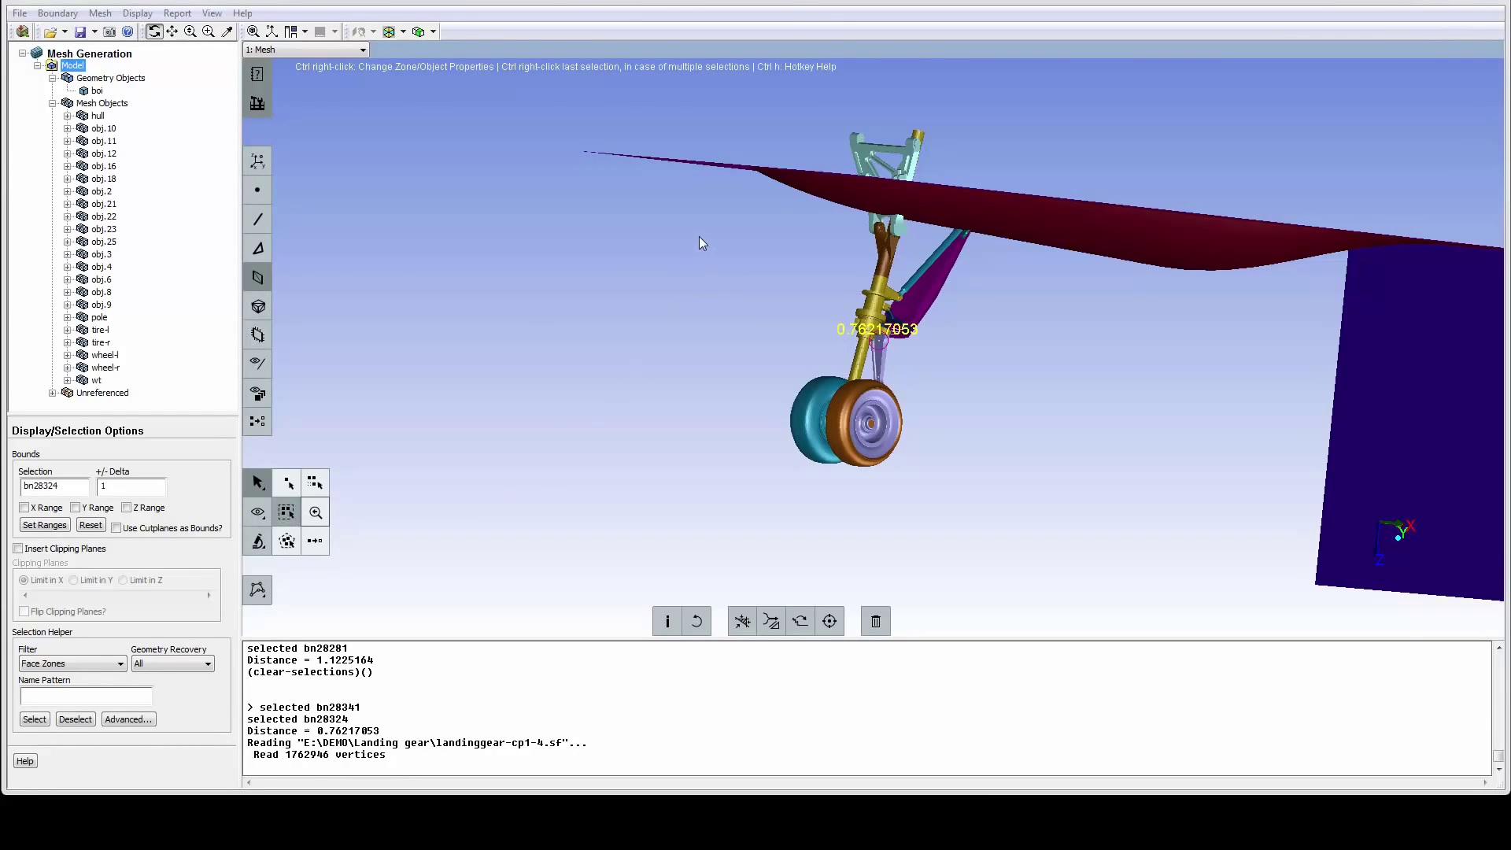
{"action": "left_click_drag", "start_coordinate": [698, 244], "coordinate": [938, 509]}
{"action": "key", "text": "ctrl+m"}
{"action": "key", "text": "ctrl+c"}
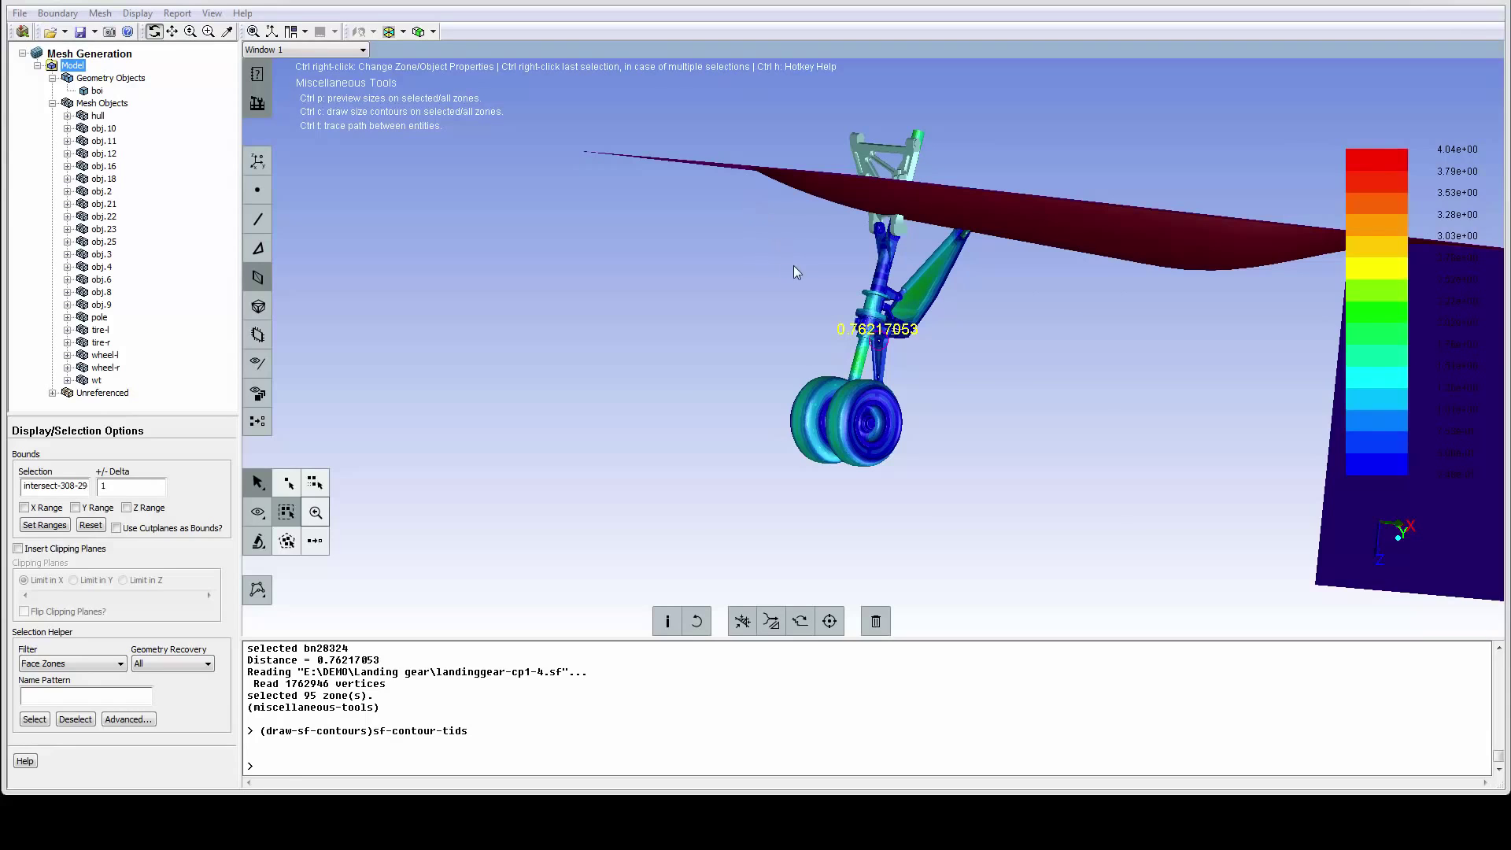
{"action": "key", "text": "ctrl+m"}
{"action": "left_click_drag", "start_coordinate": [721, 243], "coordinate": [974, 430]}
{"action": "key", "text": "ctrl+m"}
{"action": "key", "text": "ctrl+c"}
{"action": "middle_click_drag", "start_coordinate": [902, 257], "coordinate": [981, 348]}
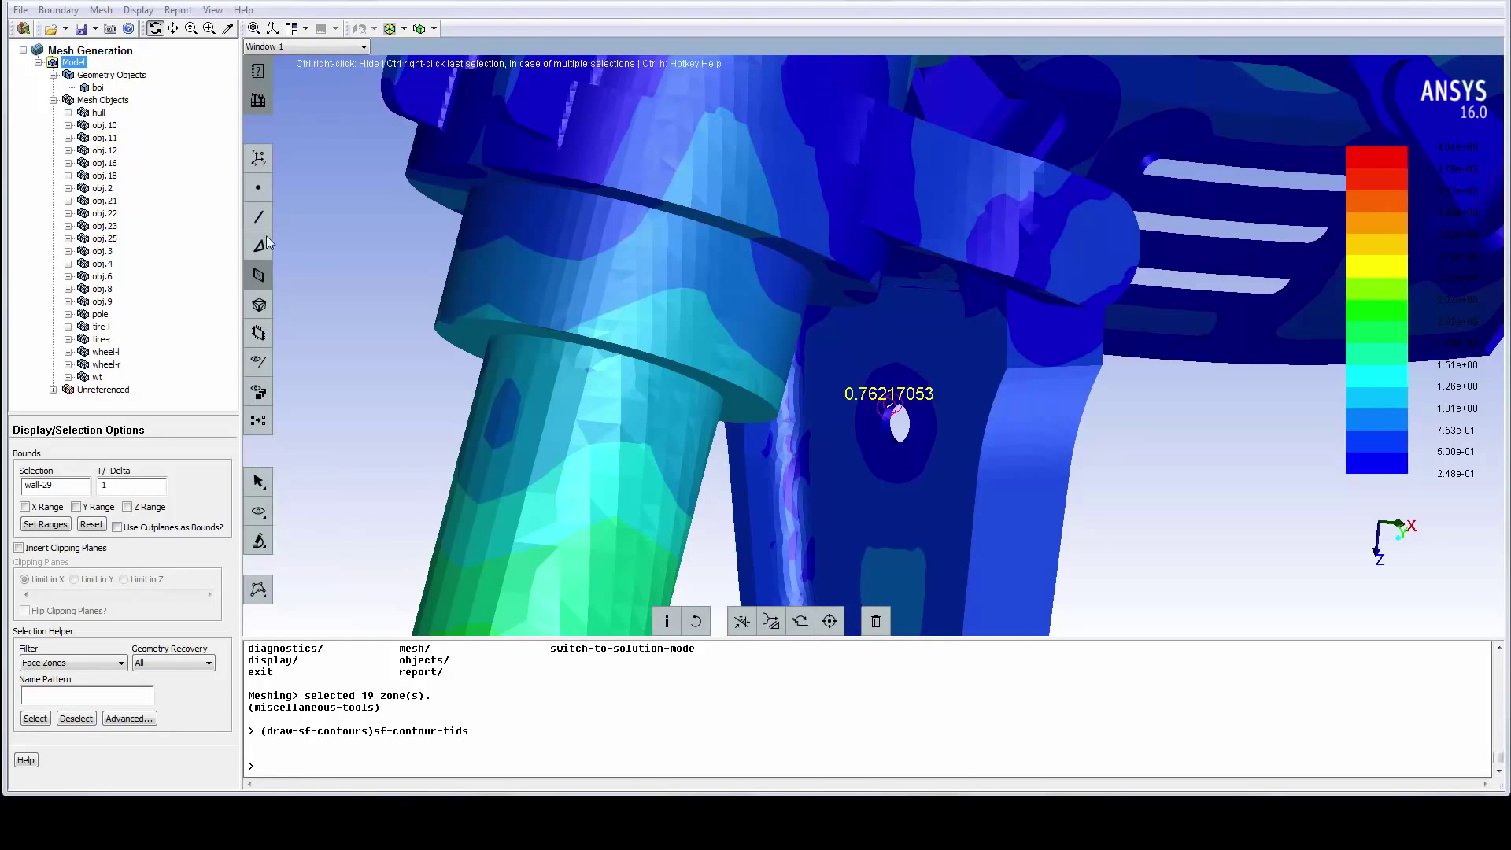
Probe the size field at six points down the strut-joint gap, reading 0.38154316 to 0.62002244
{"action": "left_click", "coordinate": [260, 188]}
{"action": "mouse_move", "coordinate": [260, 540]}
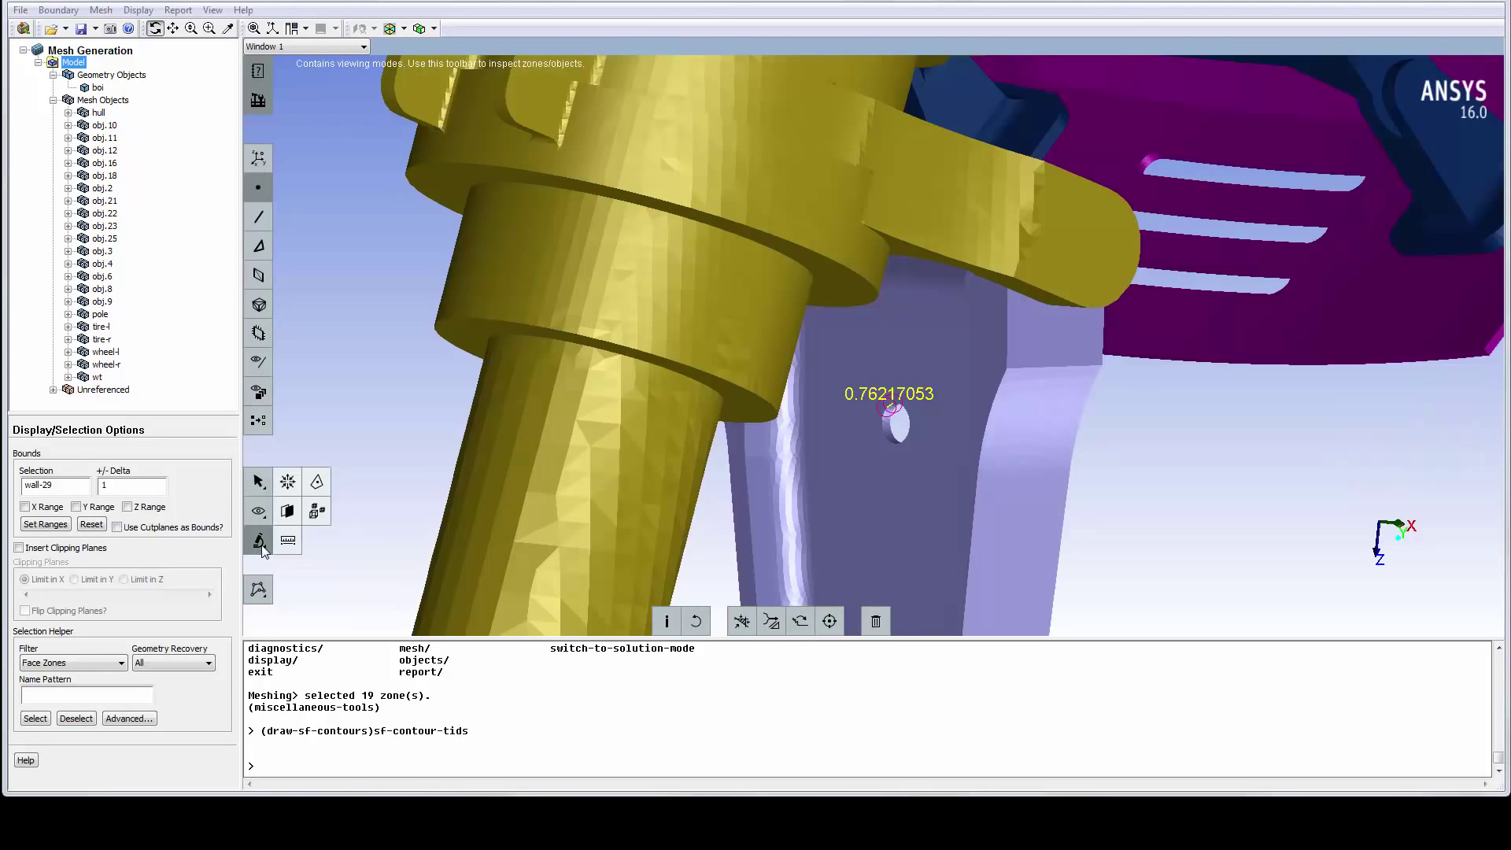
{"action": "left_click", "coordinate": [317, 513]}
{"action": "left_click", "coordinate": [873, 418]}
{"action": "left_click", "coordinate": [871, 432]}
{"action": "left_click", "coordinate": [859, 454]}
{"action": "left_click", "coordinate": [841, 483]}
{"action": "left_click", "coordinate": [820, 508]}
{"action": "left_click", "coordinate": [800, 531]}
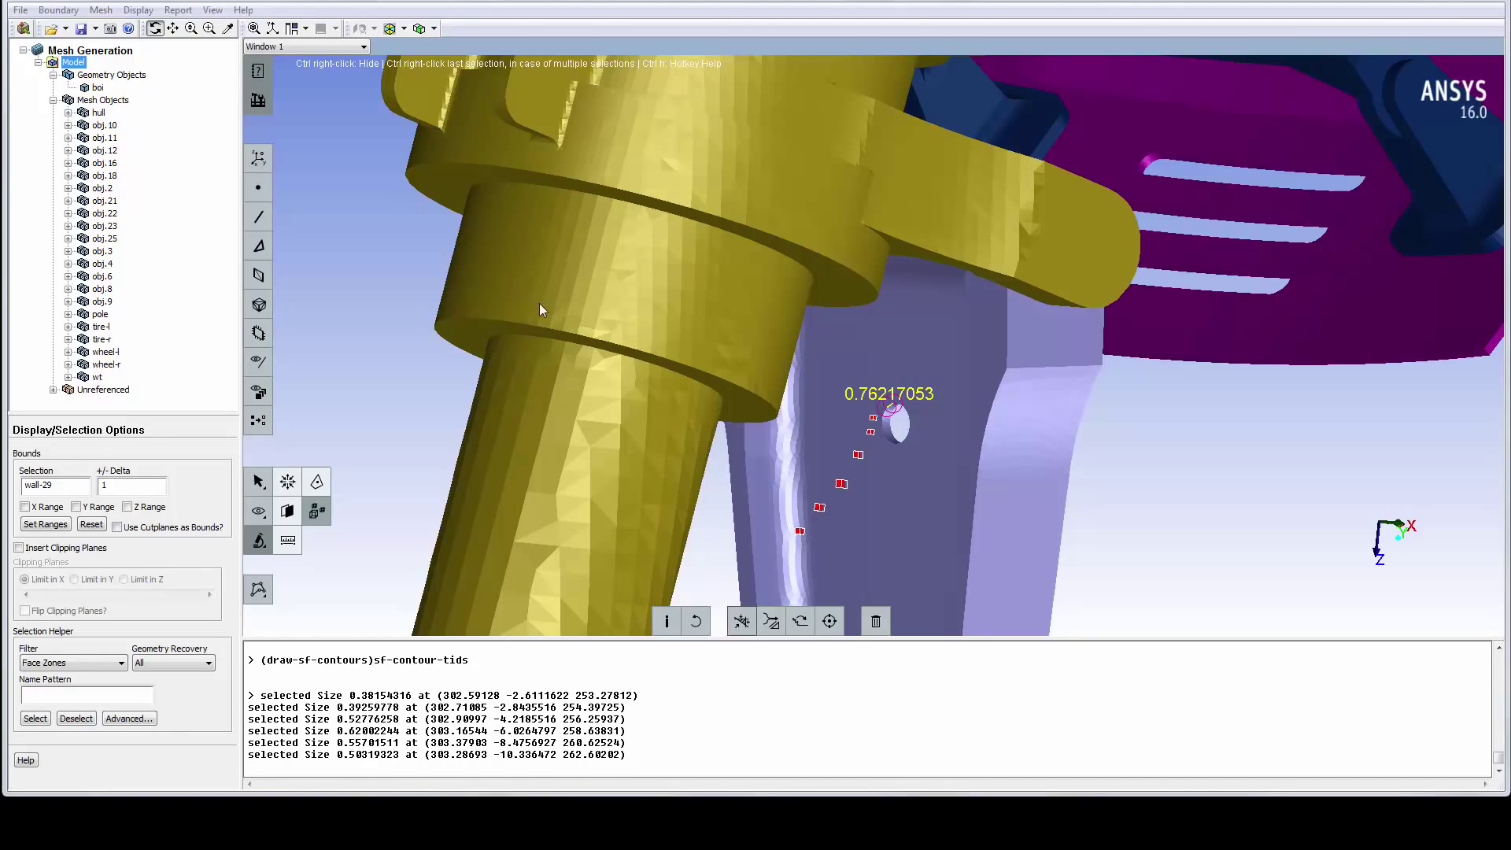
Redraw all mesh objects with a Y-limit clipping plane and zoom onto the landing-gear strut
{"action": "right_click", "coordinate": [110, 101]}
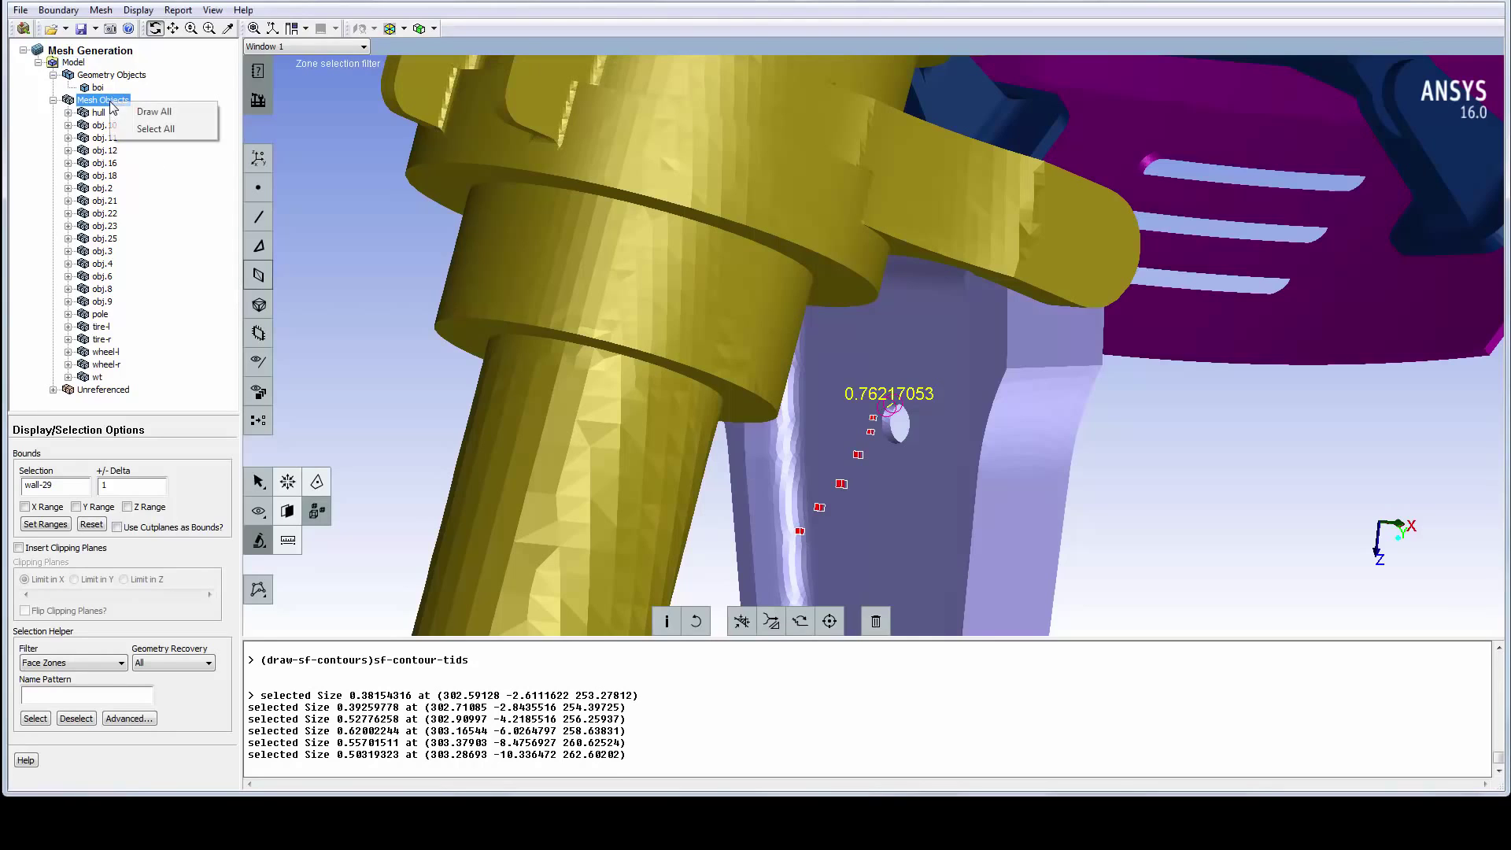
{"action": "left_click", "coordinate": [149, 114]}
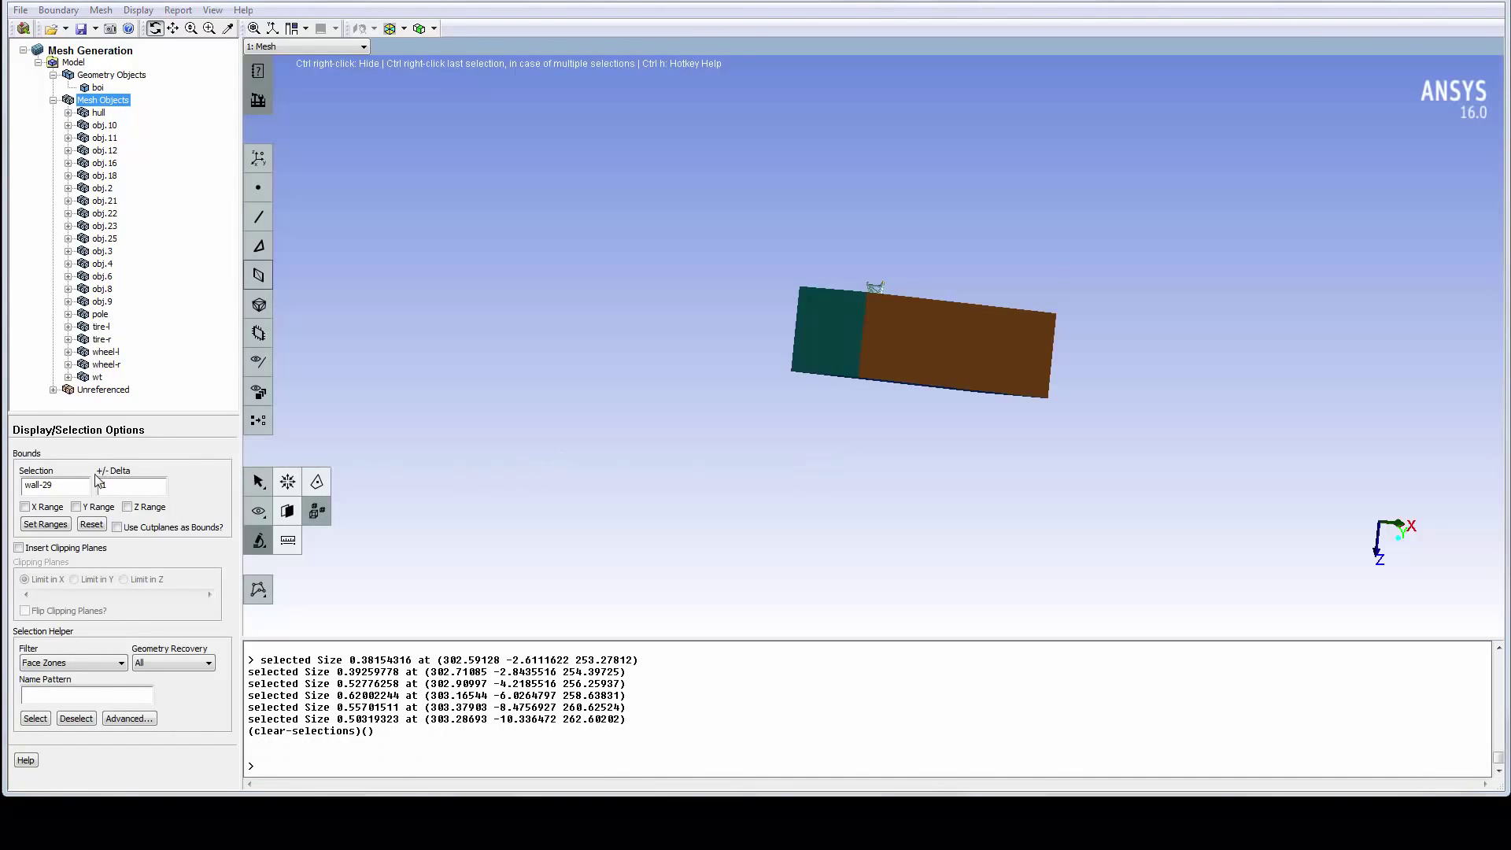
{"action": "left_click", "coordinate": [19, 548]}
{"action": "left_click", "coordinate": [74, 580]}
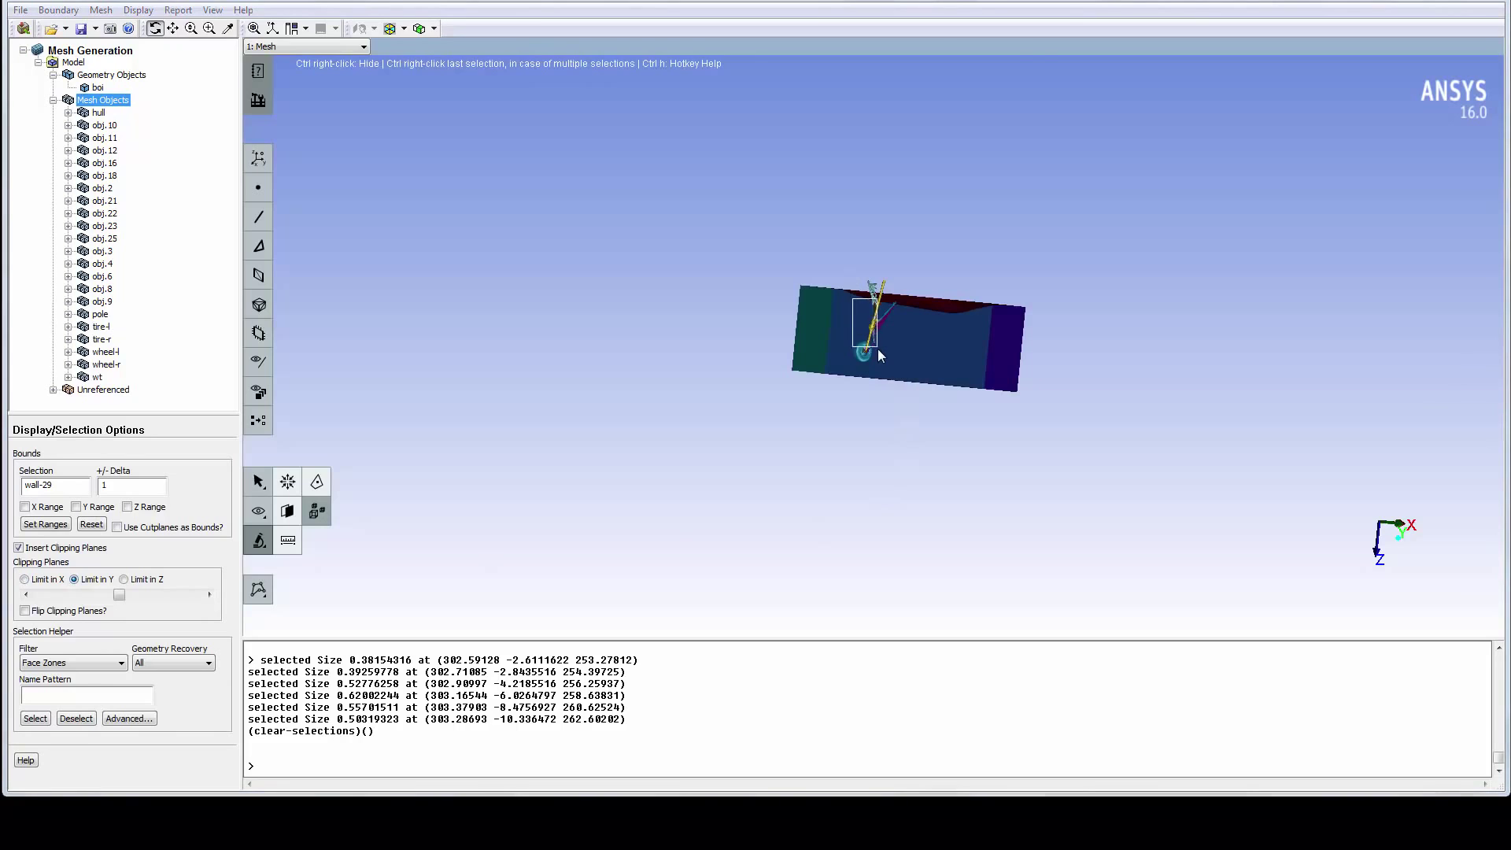
{"action": "middle_click_drag", "start_coordinate": [877, 348], "coordinate": [877, 347]}
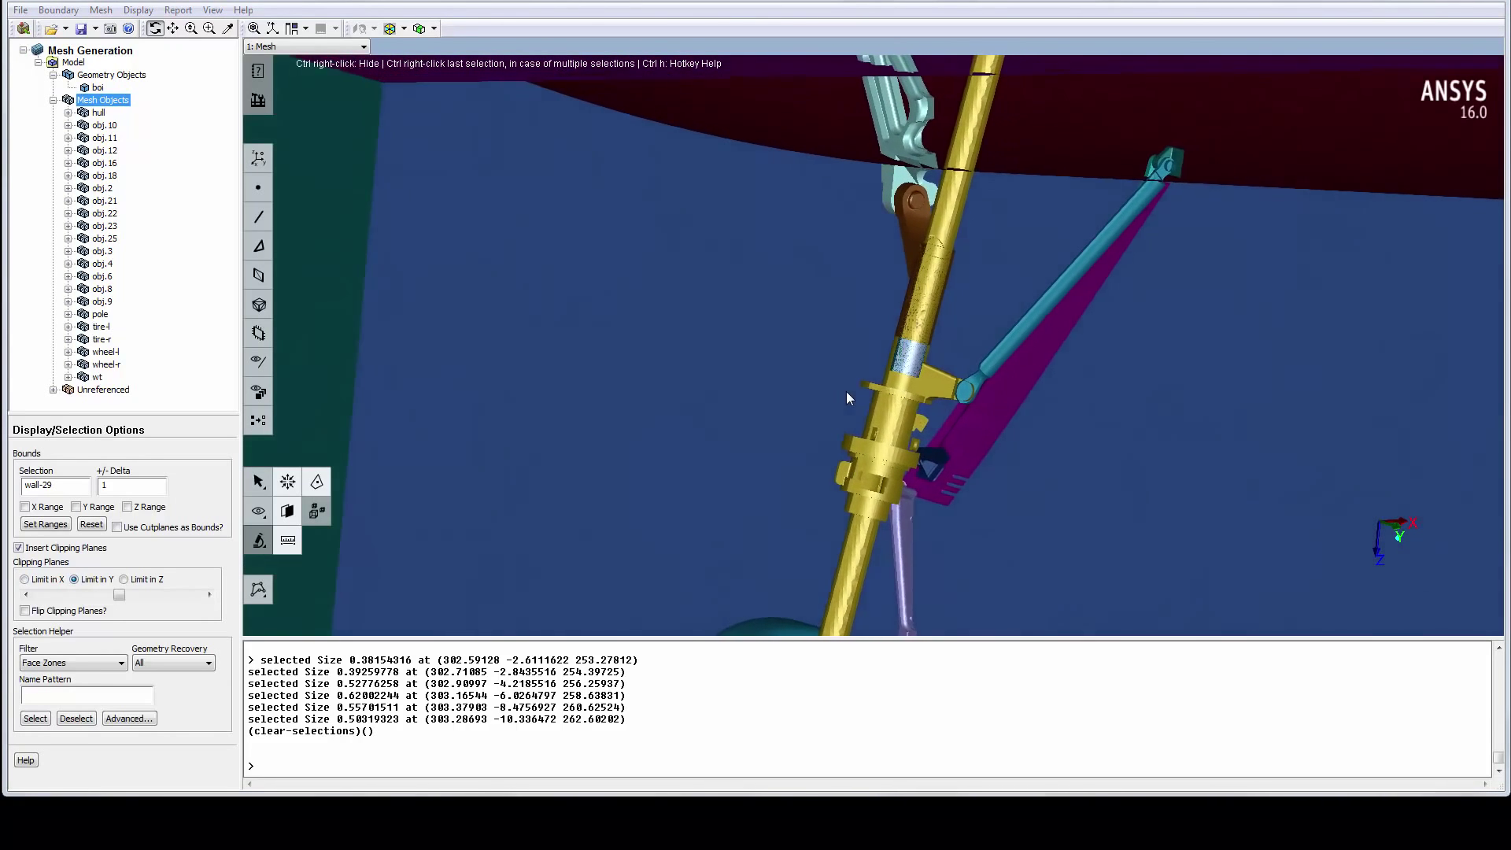
{"action": "left_click_drag", "start_coordinate": [844, 398], "coordinate": [357, 336]}
{"action": "left_click", "coordinate": [259, 275]}
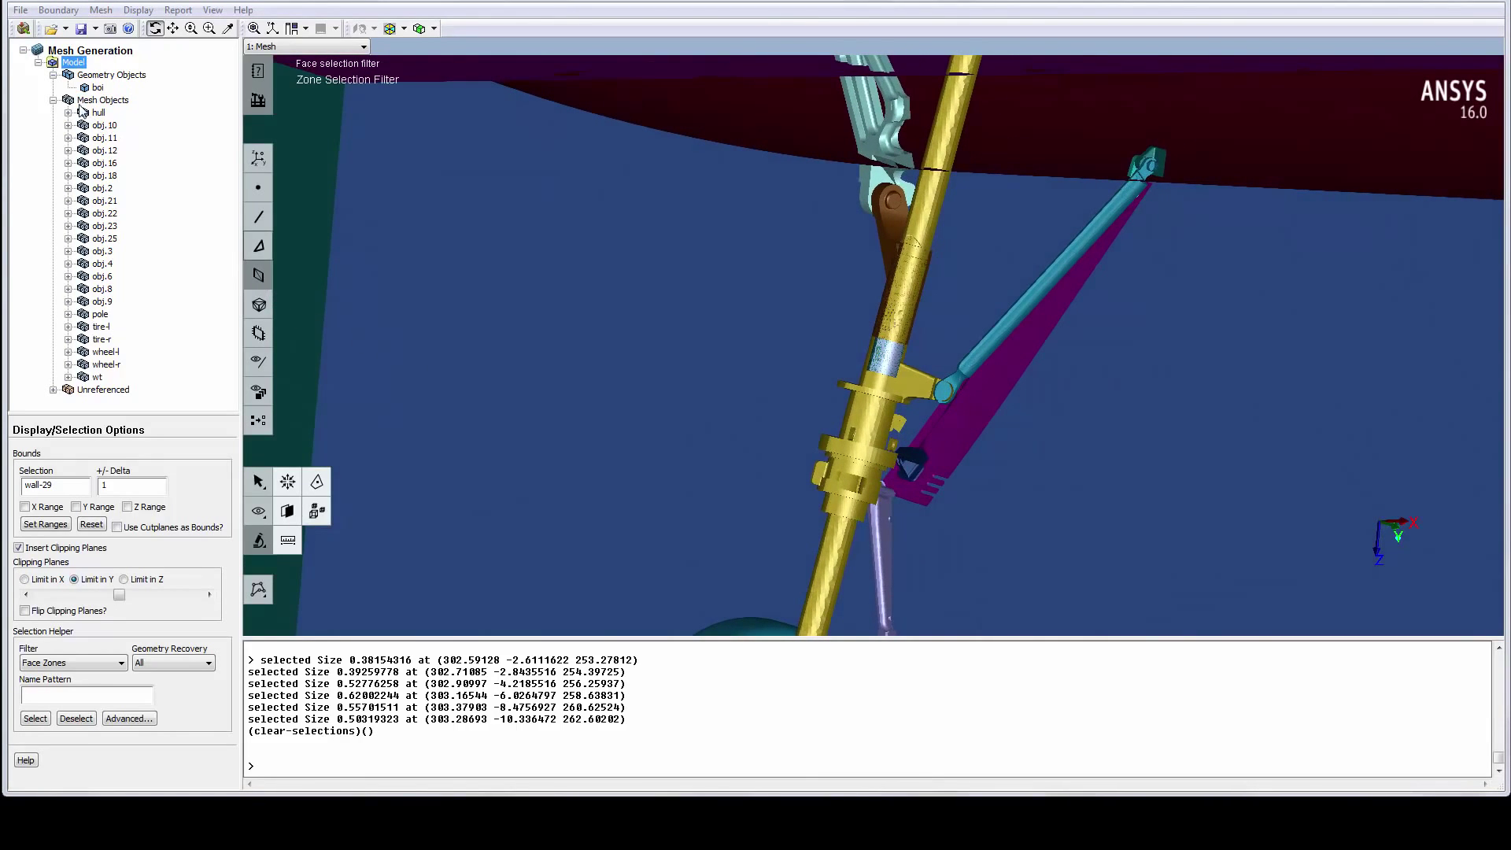
Create material point 'fluid' at 347.49, -0.017, 113.85 between walls wall-15 and wall-29
{"action": "right_click", "coordinate": [76, 63]}
{"action": "left_click", "coordinate": [118, 108]}
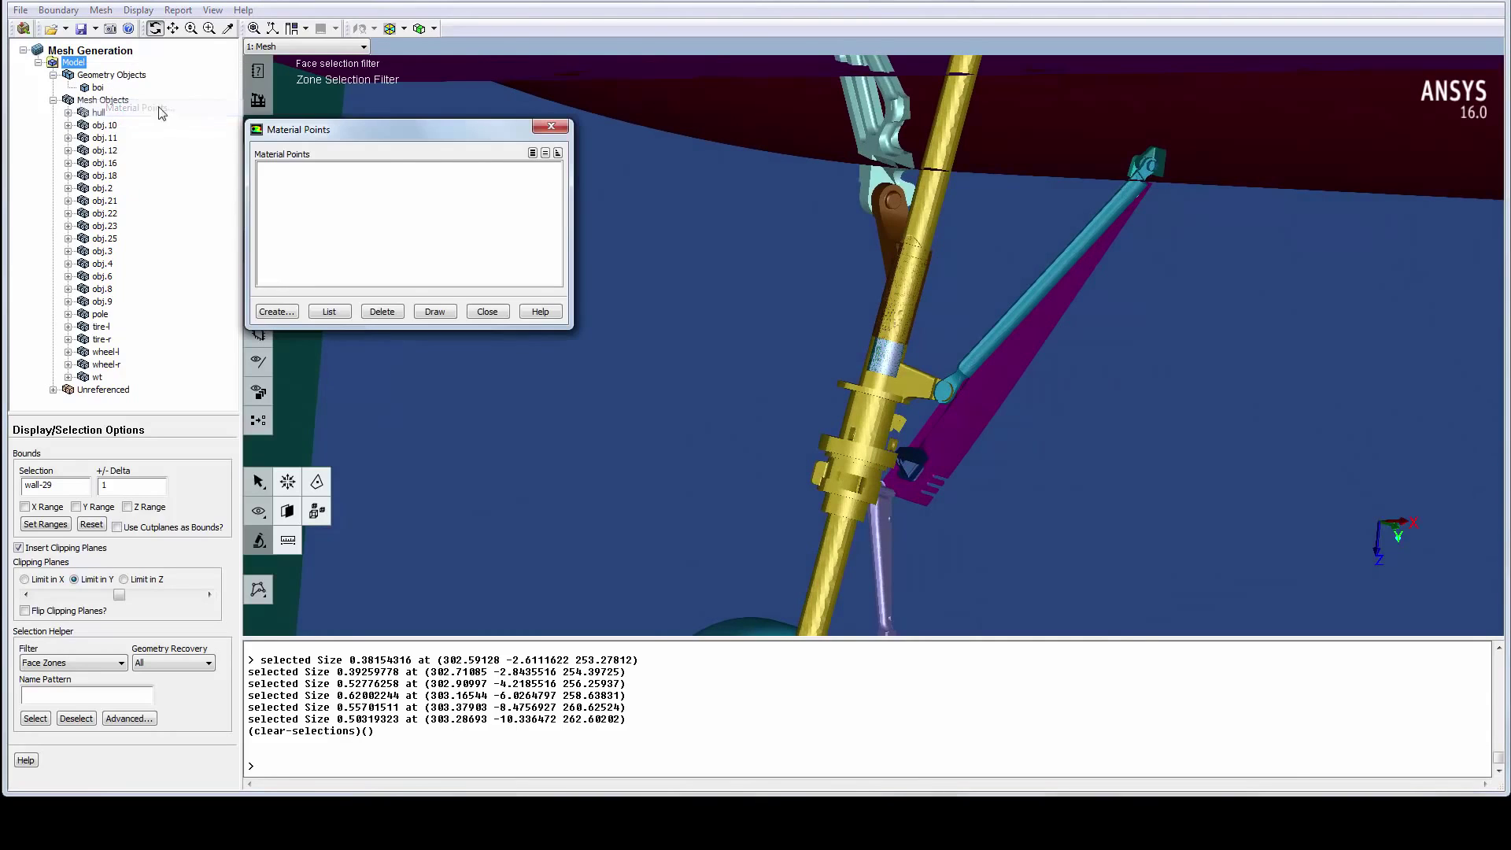
{"action": "left_click", "coordinate": [272, 312]}
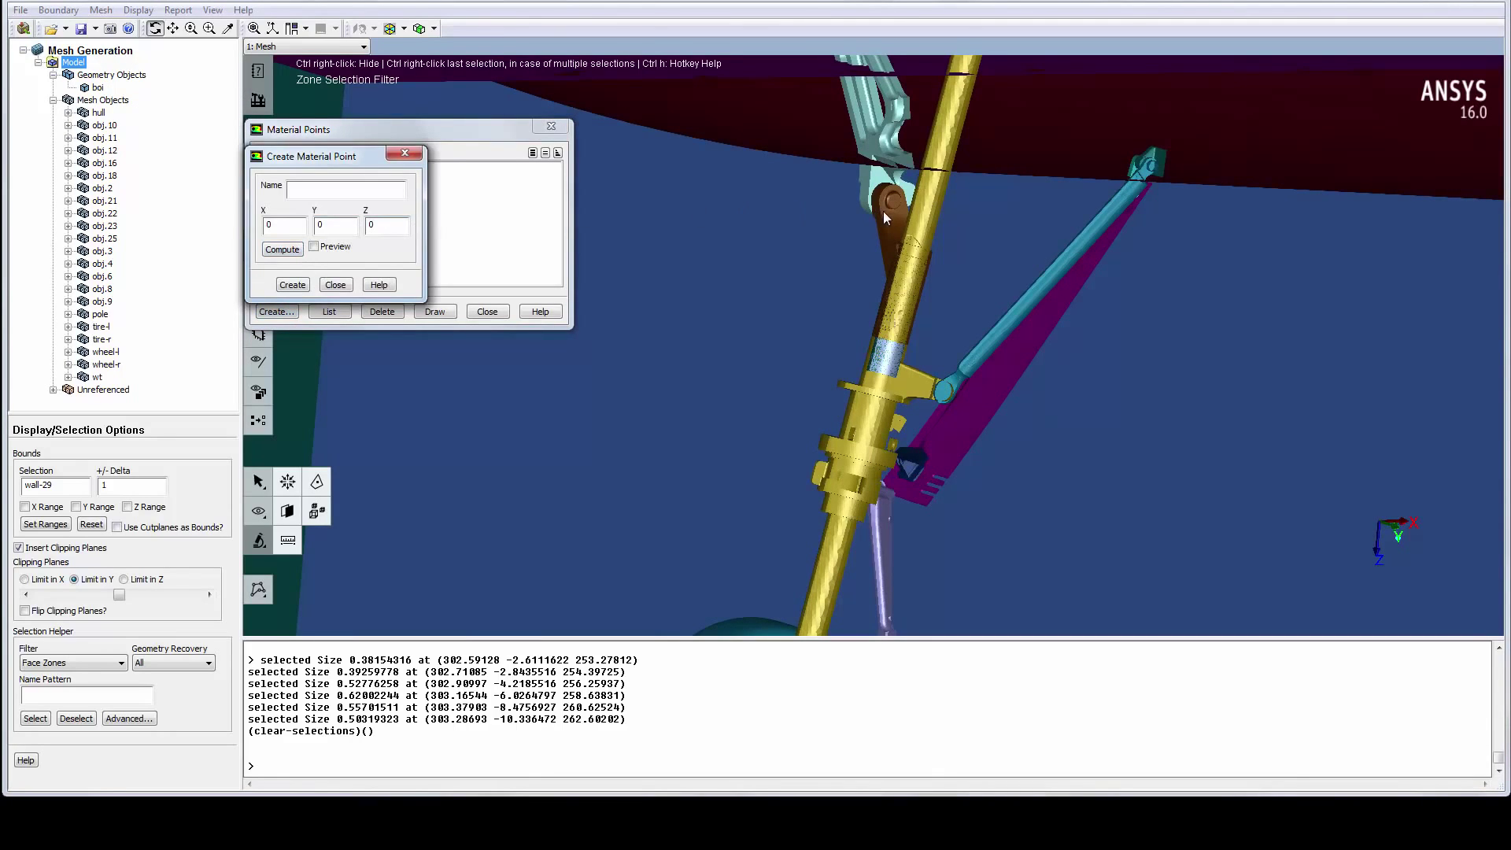
{"action": "right_click", "coordinate": [886, 243]}
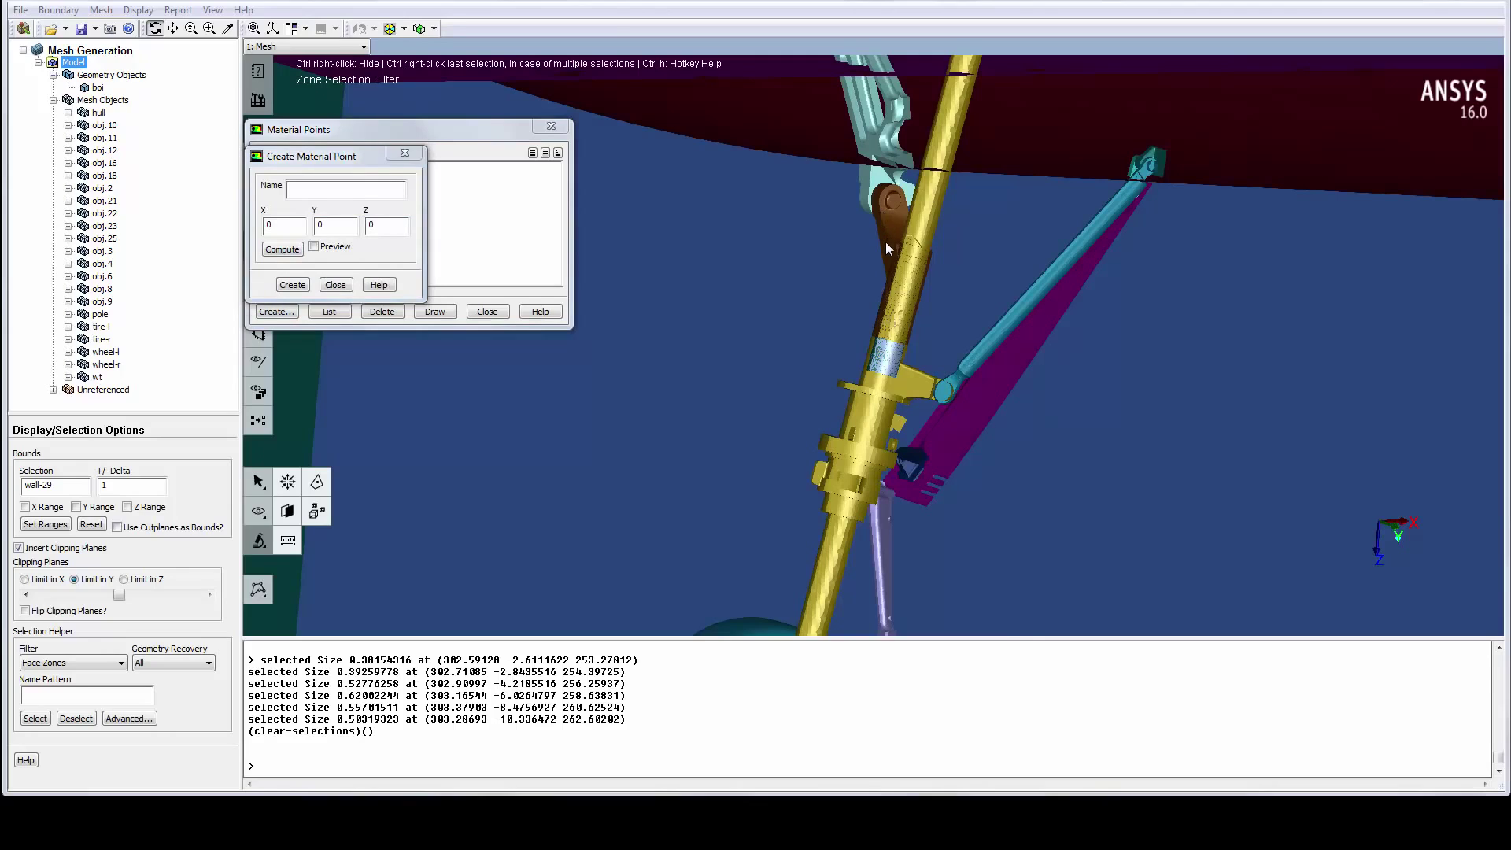
{"action": "right_click", "coordinate": [1028, 296]}
{"action": "left_click", "coordinate": [282, 250]}
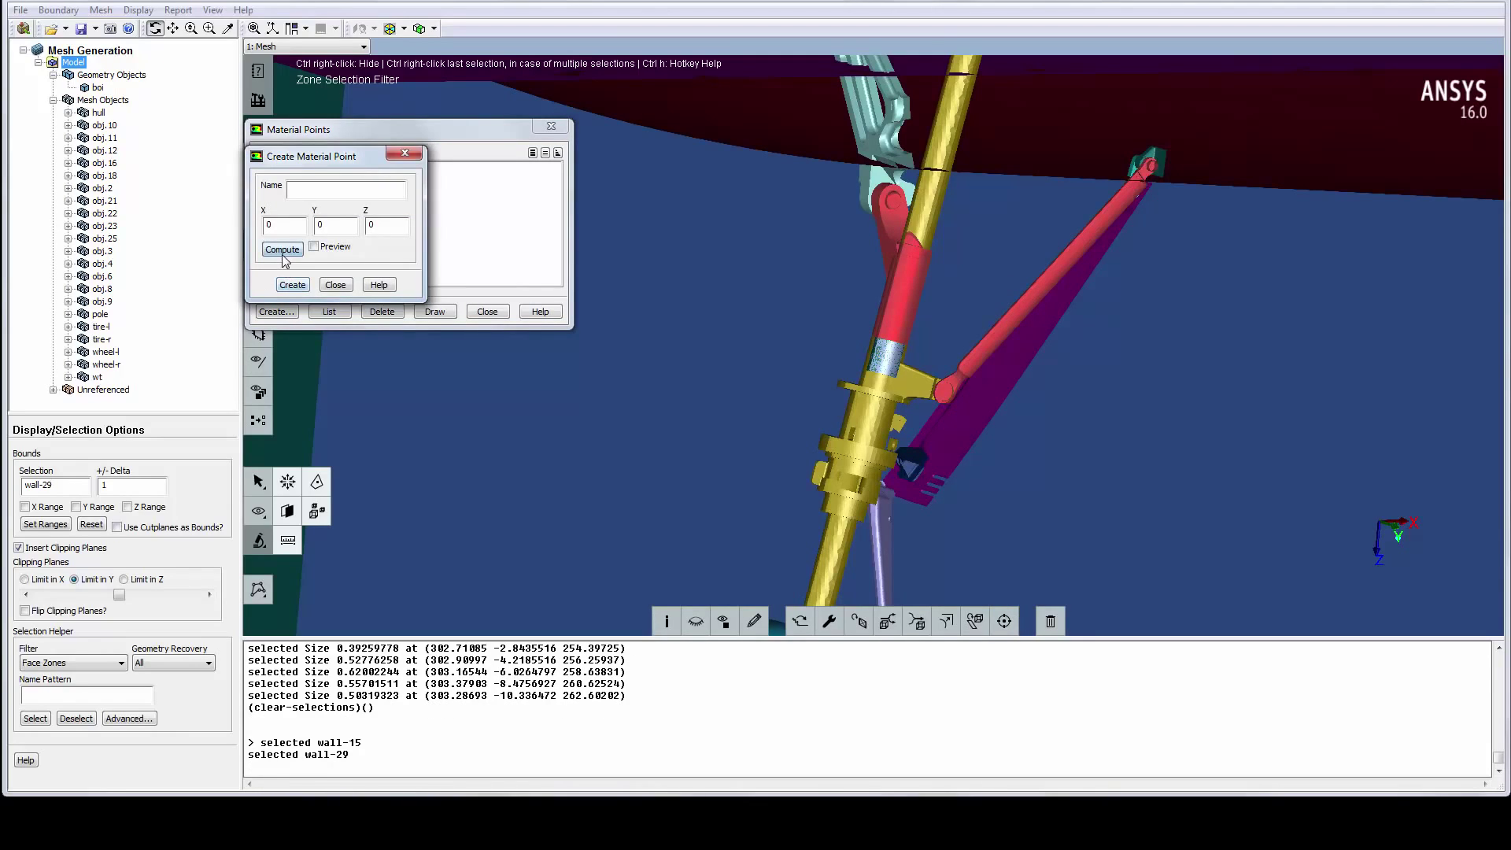
{"action": "left_click", "coordinate": [314, 248]}
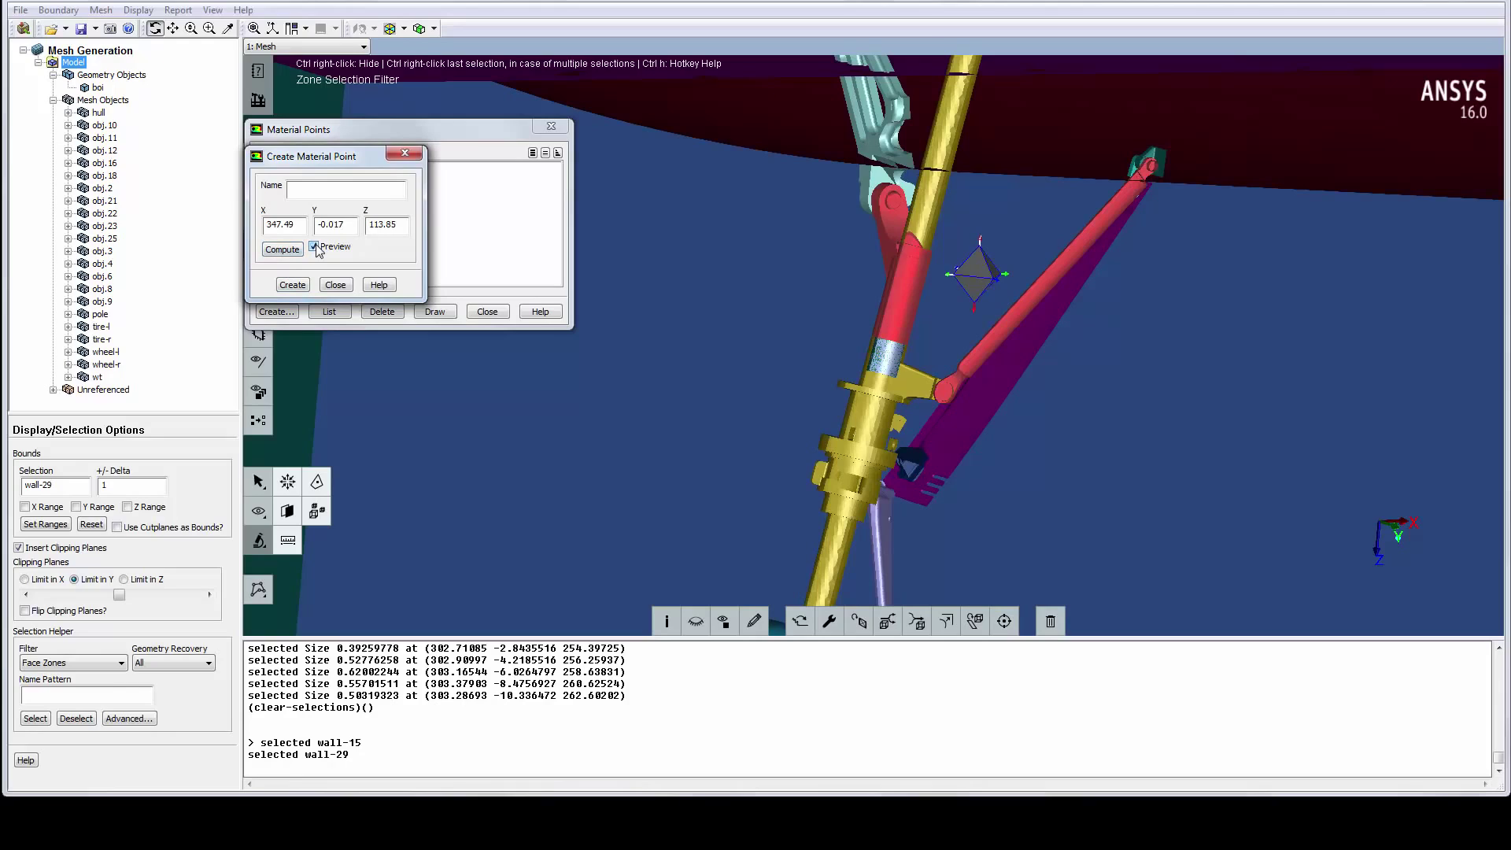
{"action": "left_click", "coordinate": [303, 191]}
{"action": "left_click", "coordinate": [293, 285]}
{"action": "left_click", "coordinate": [334, 285]}
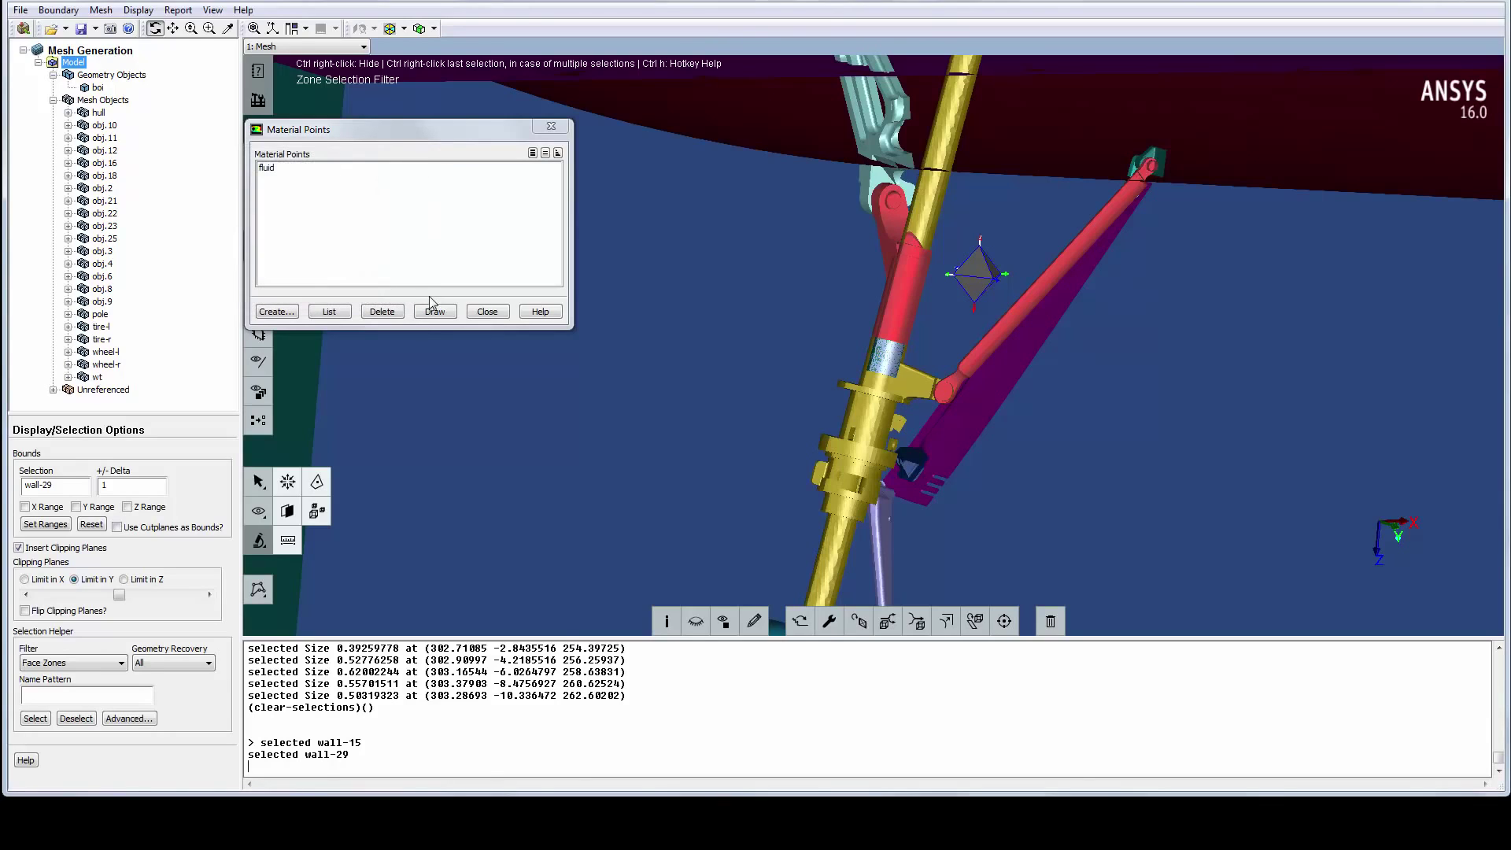
Select all mesh objects and extract their feature edges at a 20° angle
{"action": "left_click", "coordinate": [487, 312]}
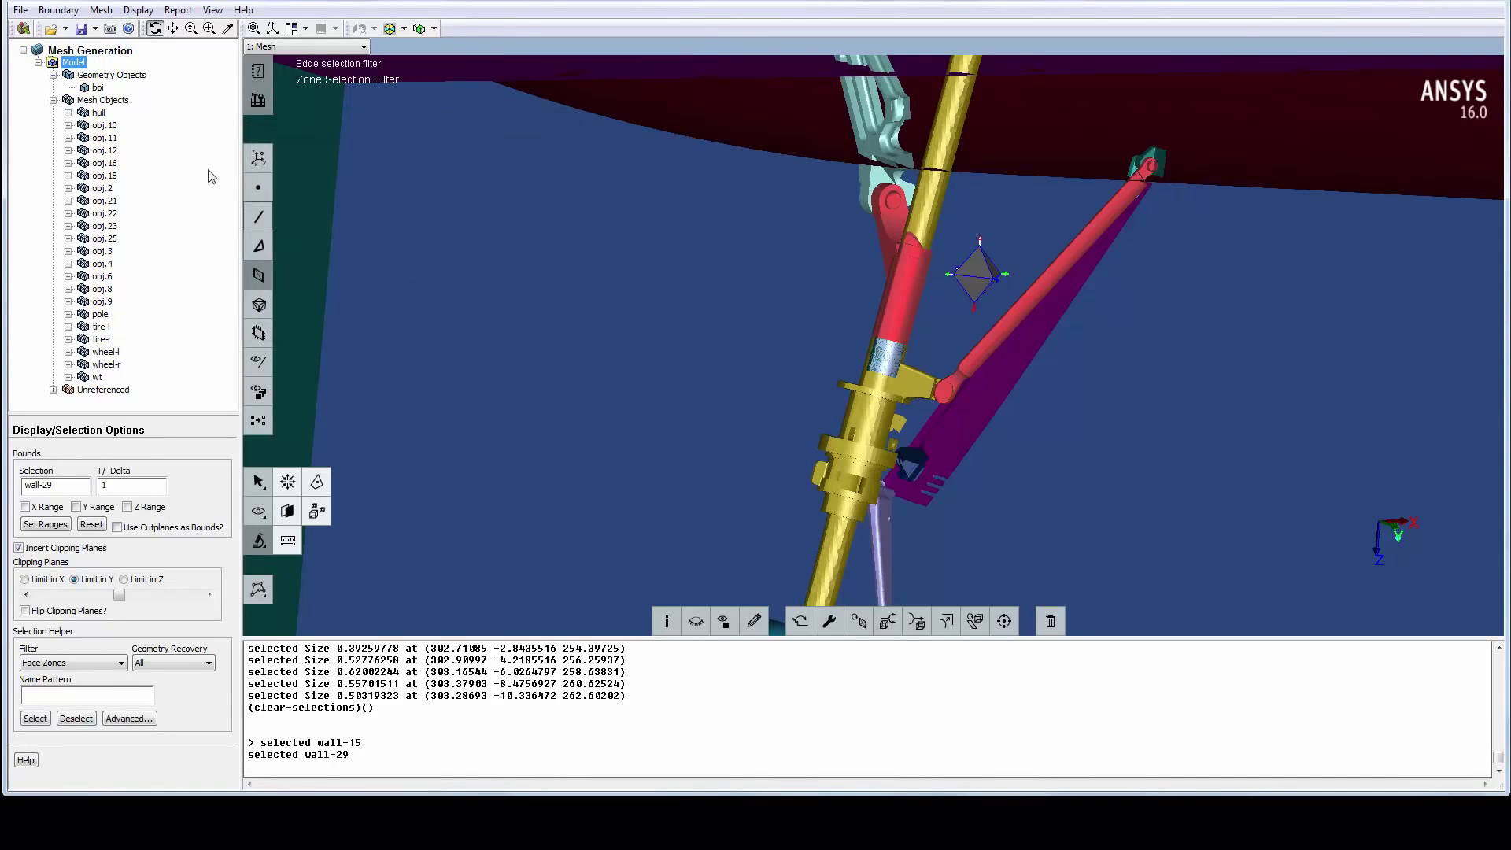
{"action": "right_click", "coordinate": [114, 103]}
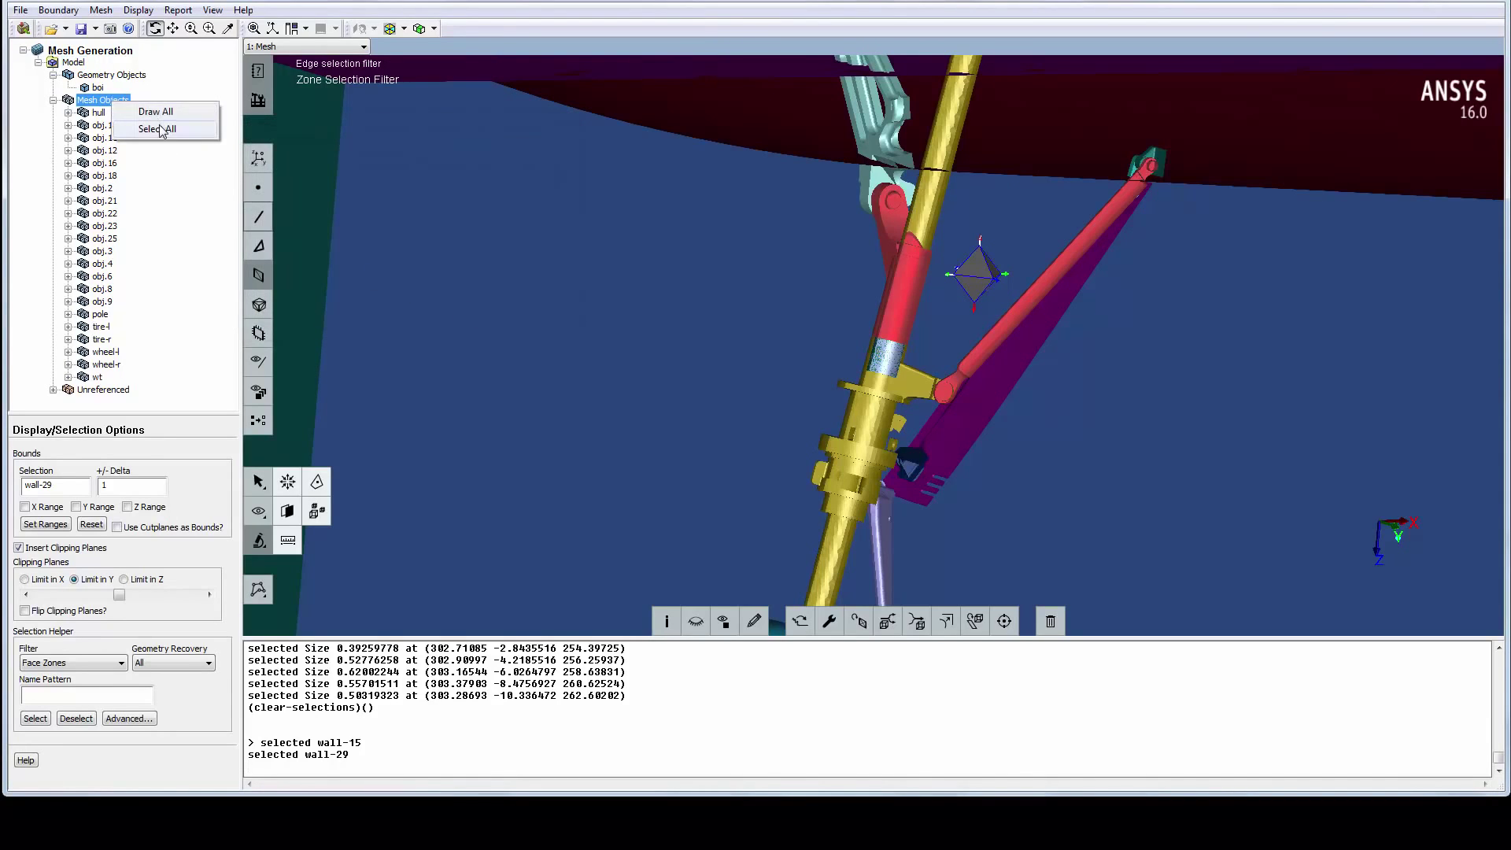
{"action": "left_click", "coordinate": [161, 130]}
{"action": "right_click", "coordinate": [108, 161]}
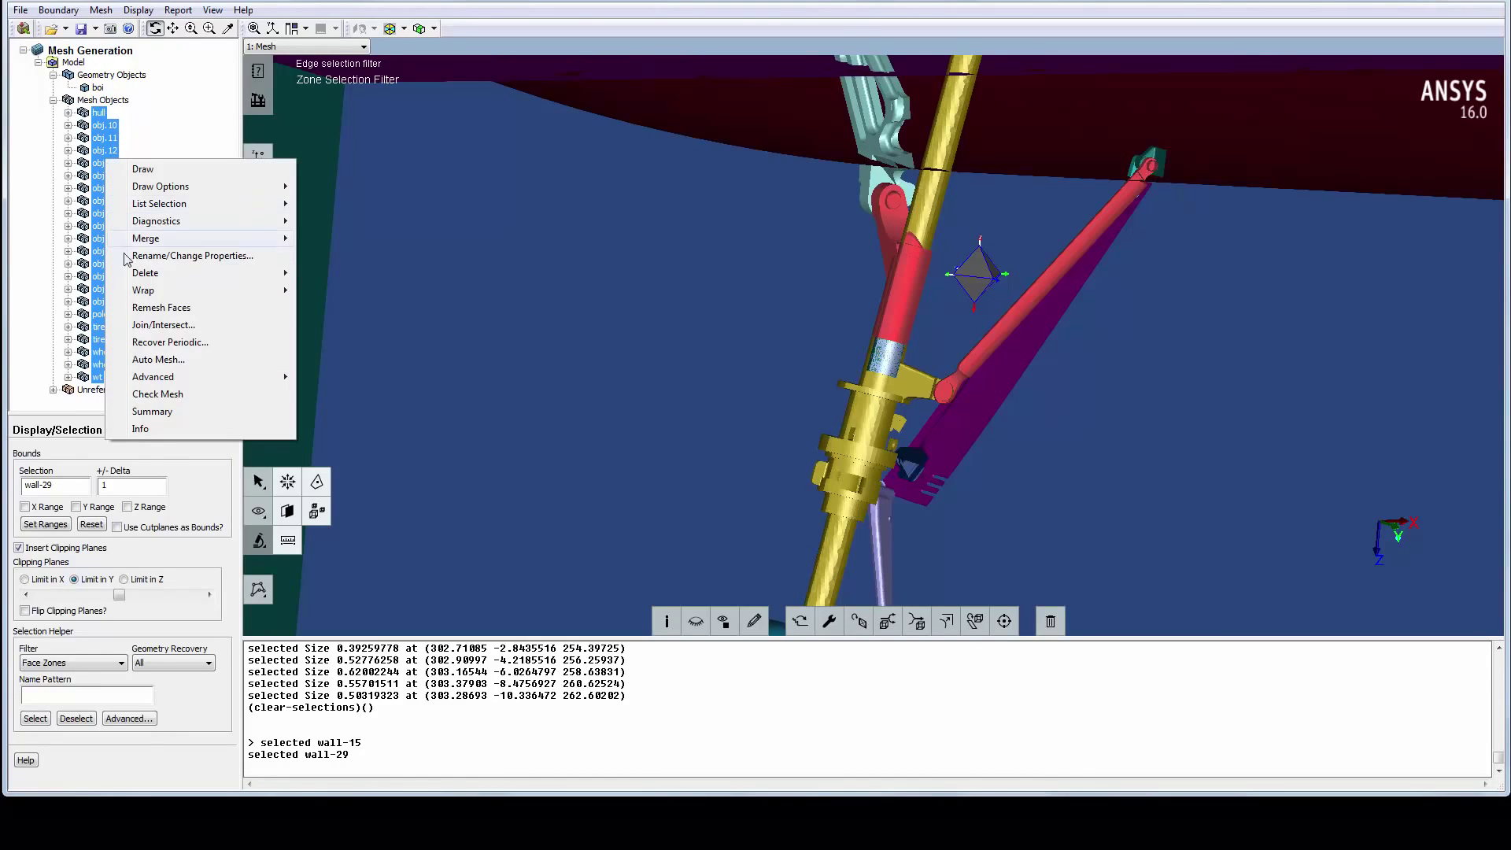
{"action": "mouse_move", "coordinate": [260, 292]}
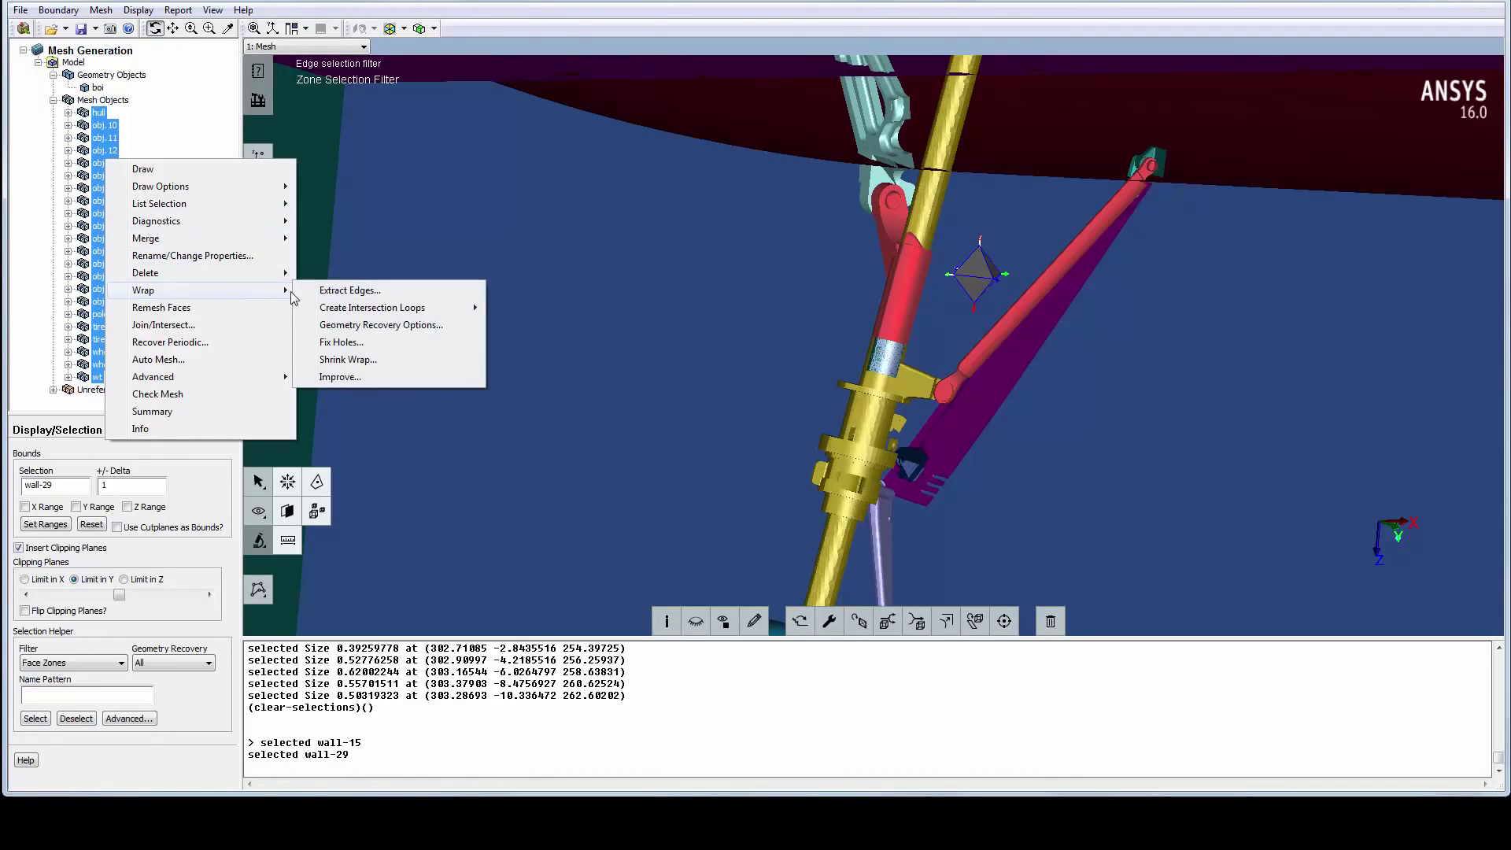
{"action": "left_click", "coordinate": [375, 295]}
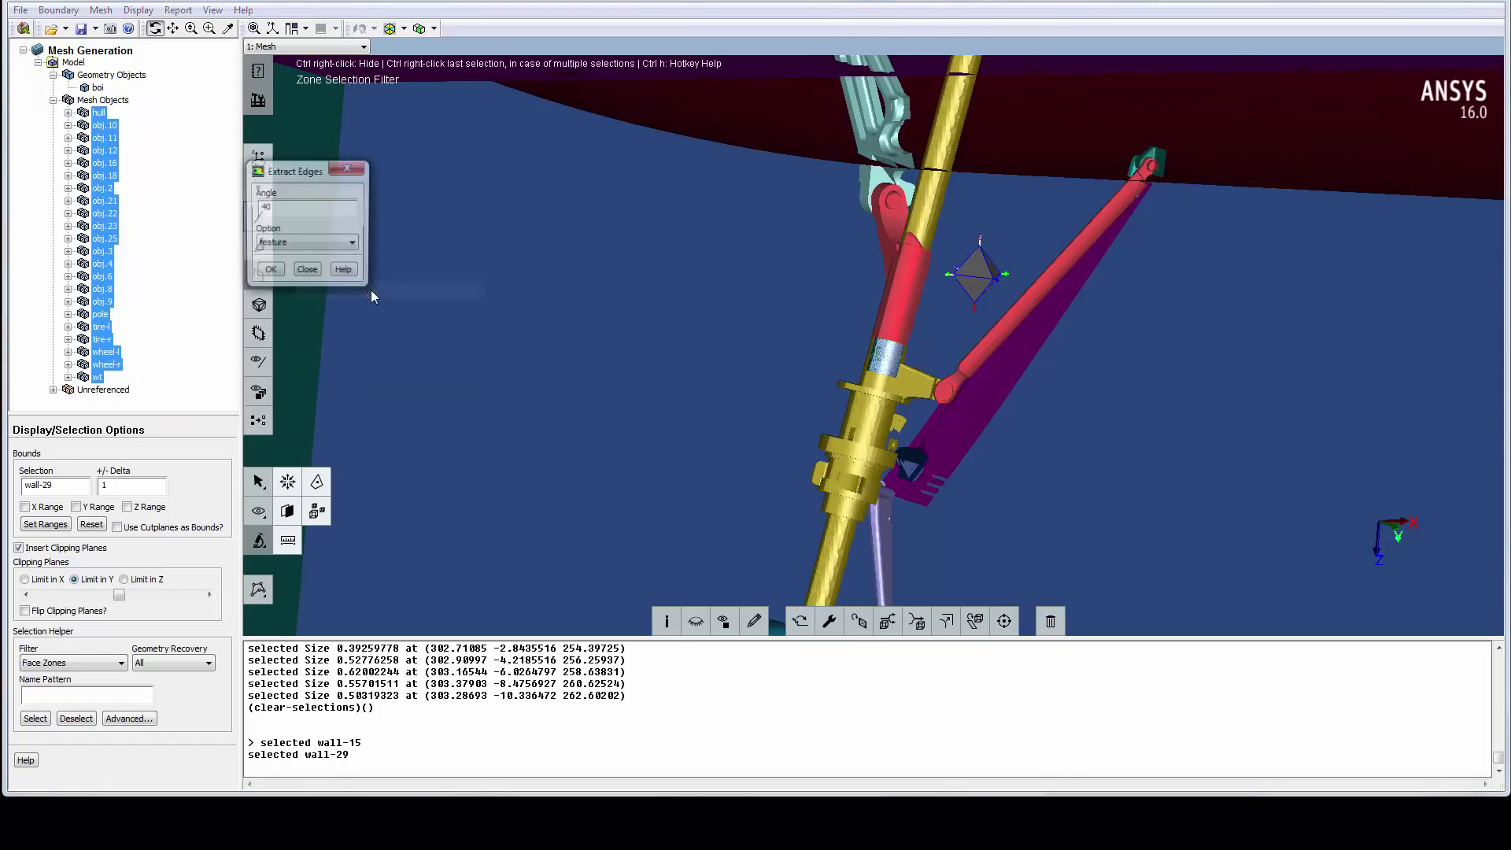
{"action": "double_click", "coordinate": [264, 208]}
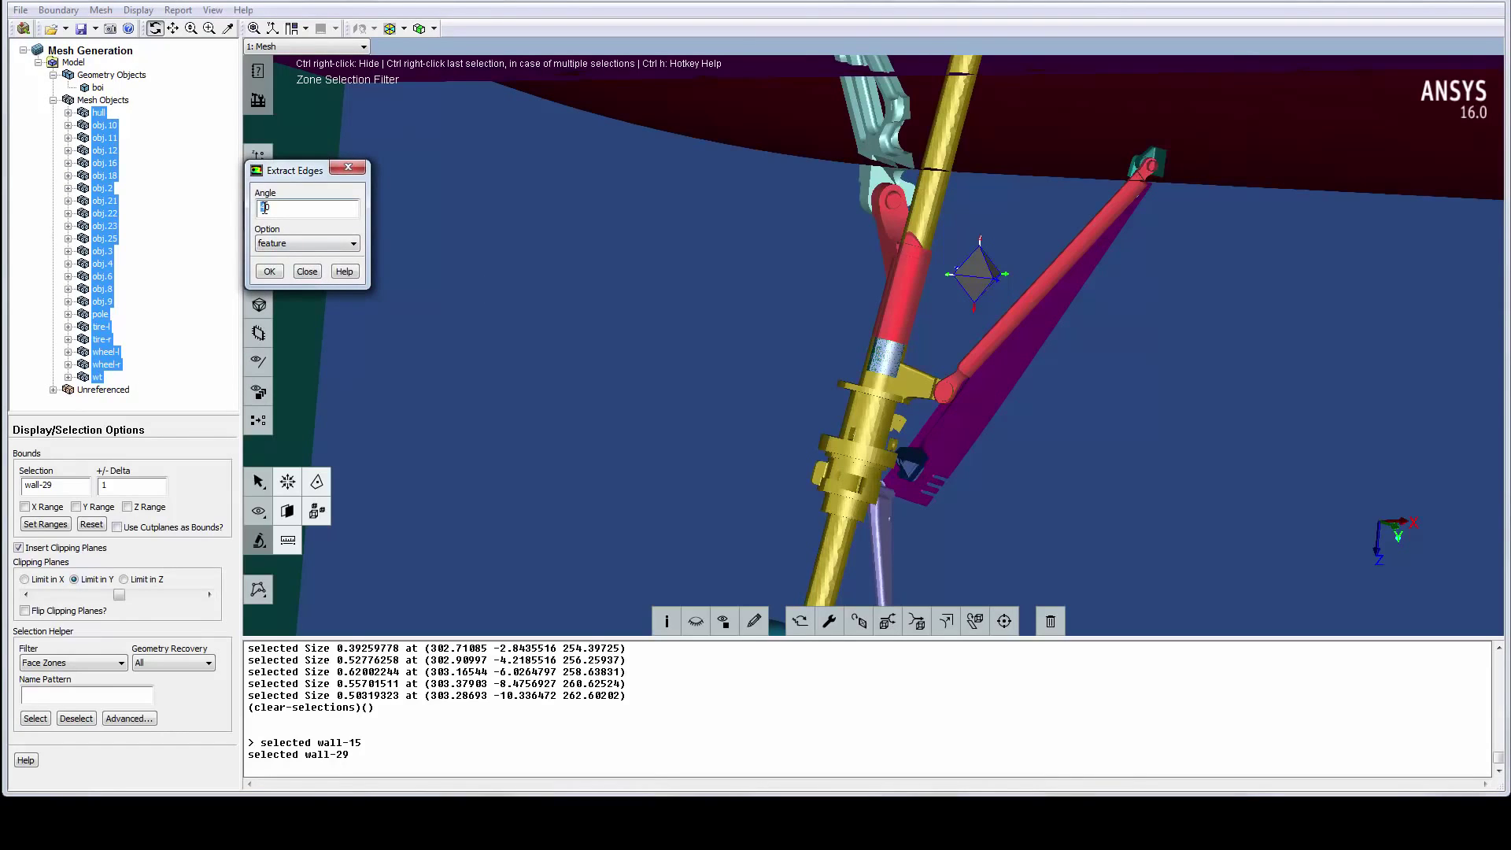
{"action": "left_click", "coordinate": [270, 272]}
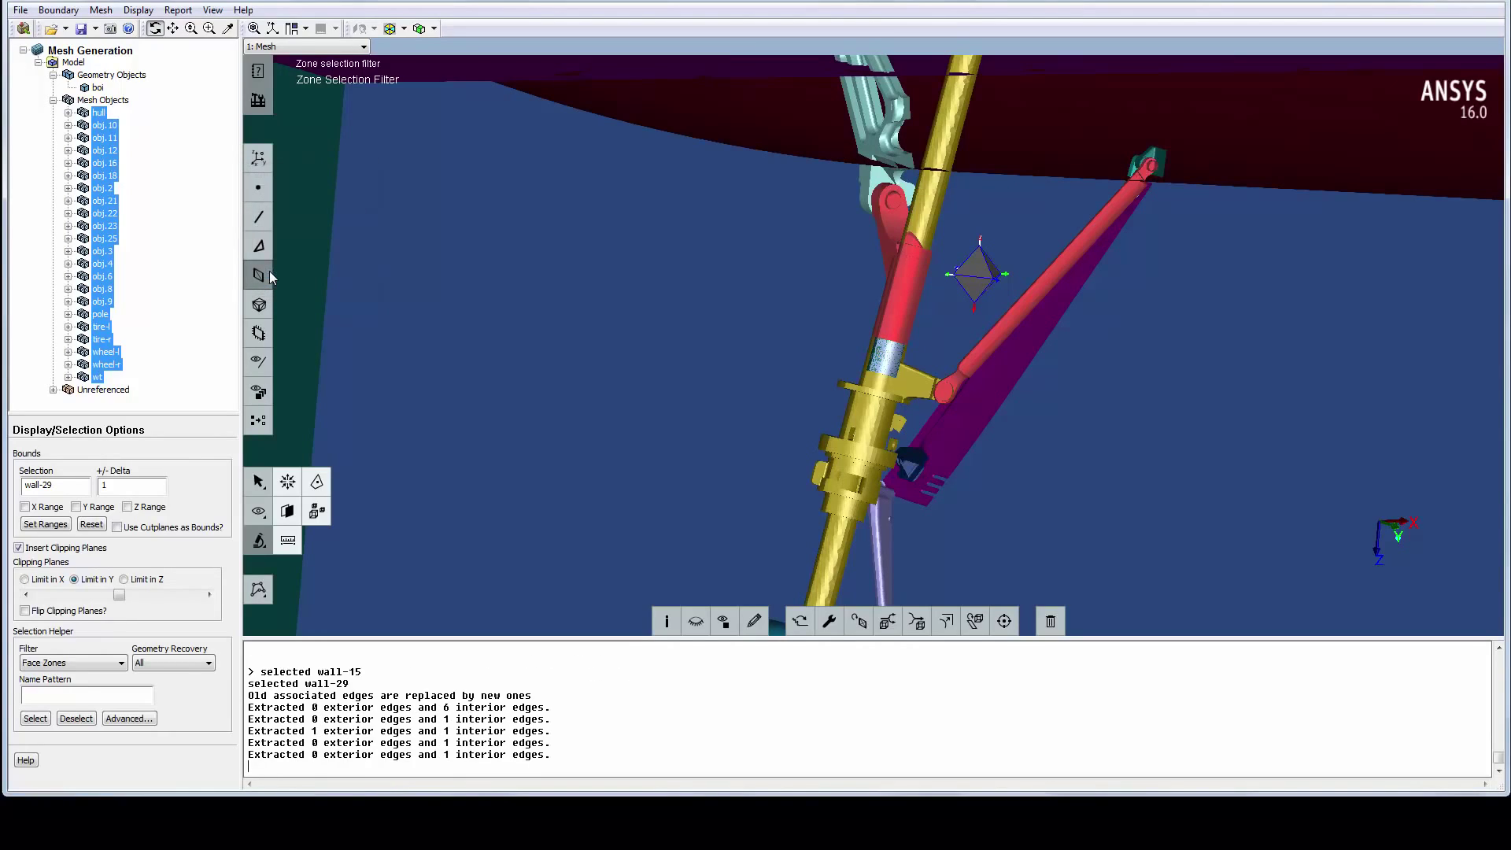
{"action": "left_click", "coordinate": [266, 277]}
Create intersection loops collectively across all selected mesh objects
{"action": "right_click", "coordinate": [120, 210]}
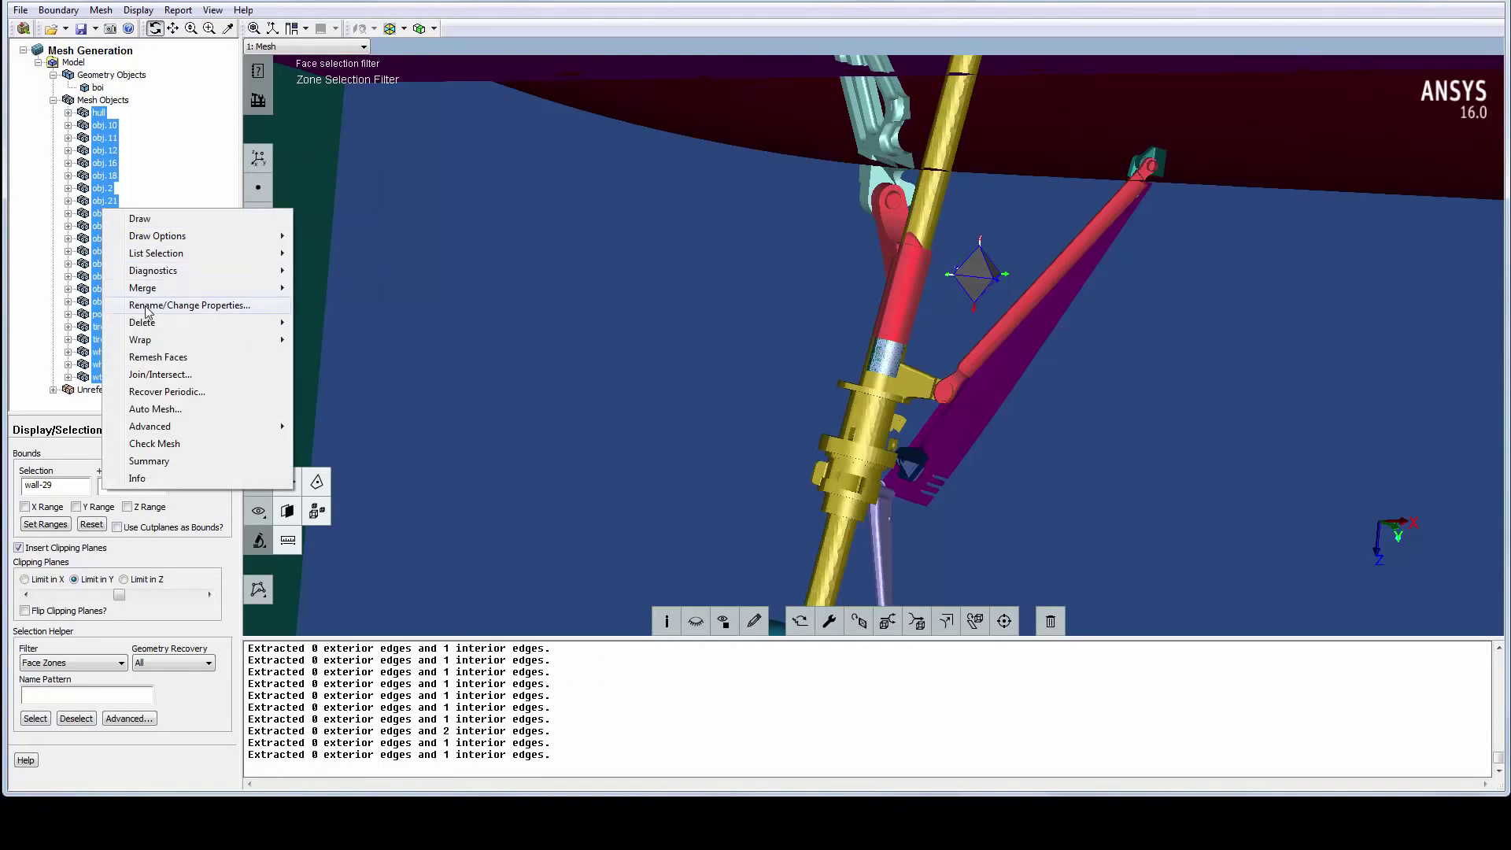
{"action": "mouse_move", "coordinate": [161, 343]}
{"action": "mouse_move", "coordinate": [340, 362]}
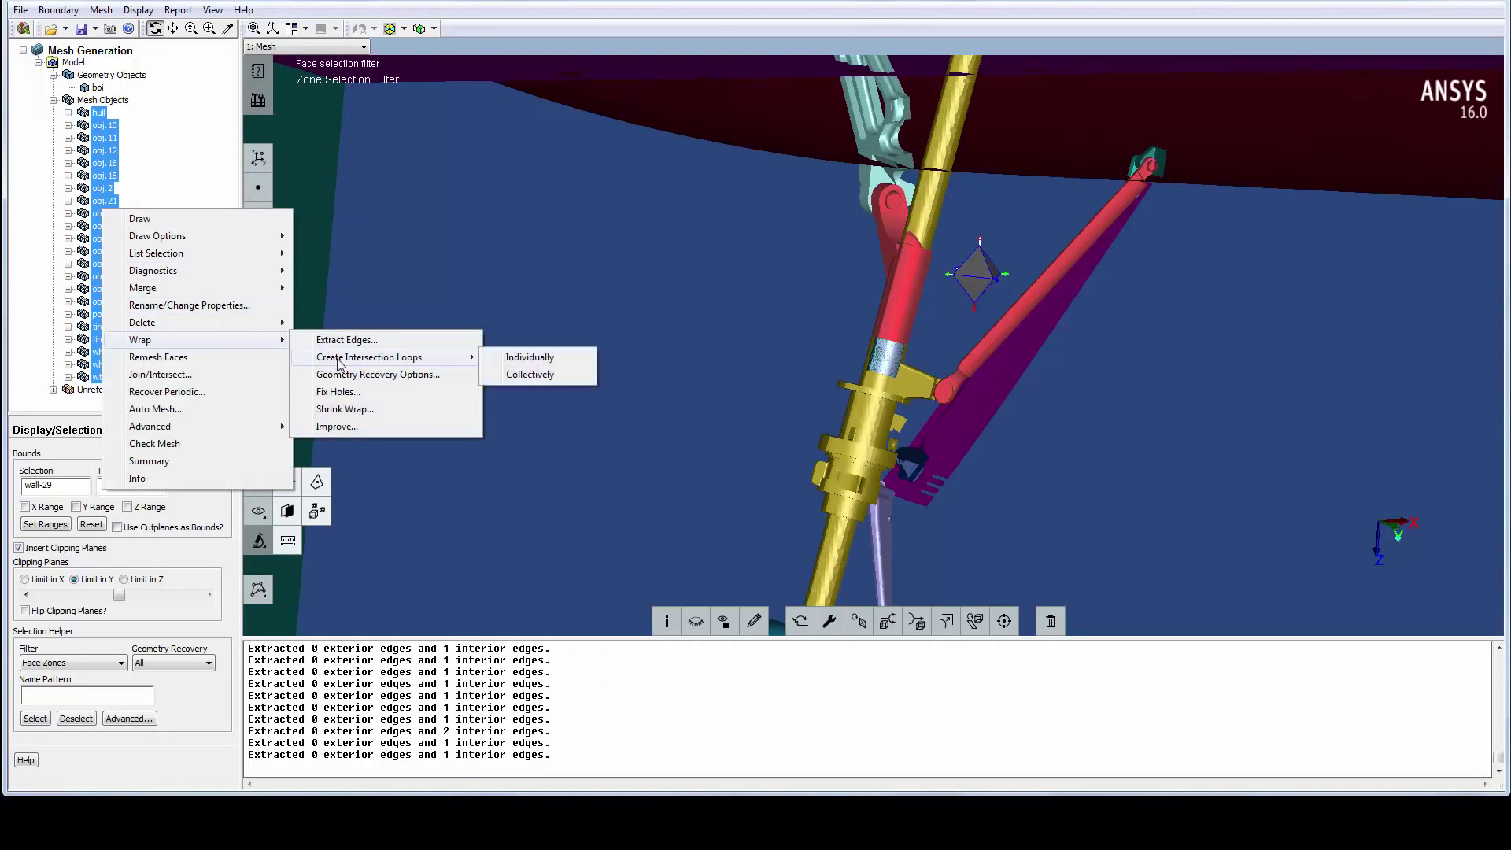
{"action": "left_click", "coordinate": [512, 377]}
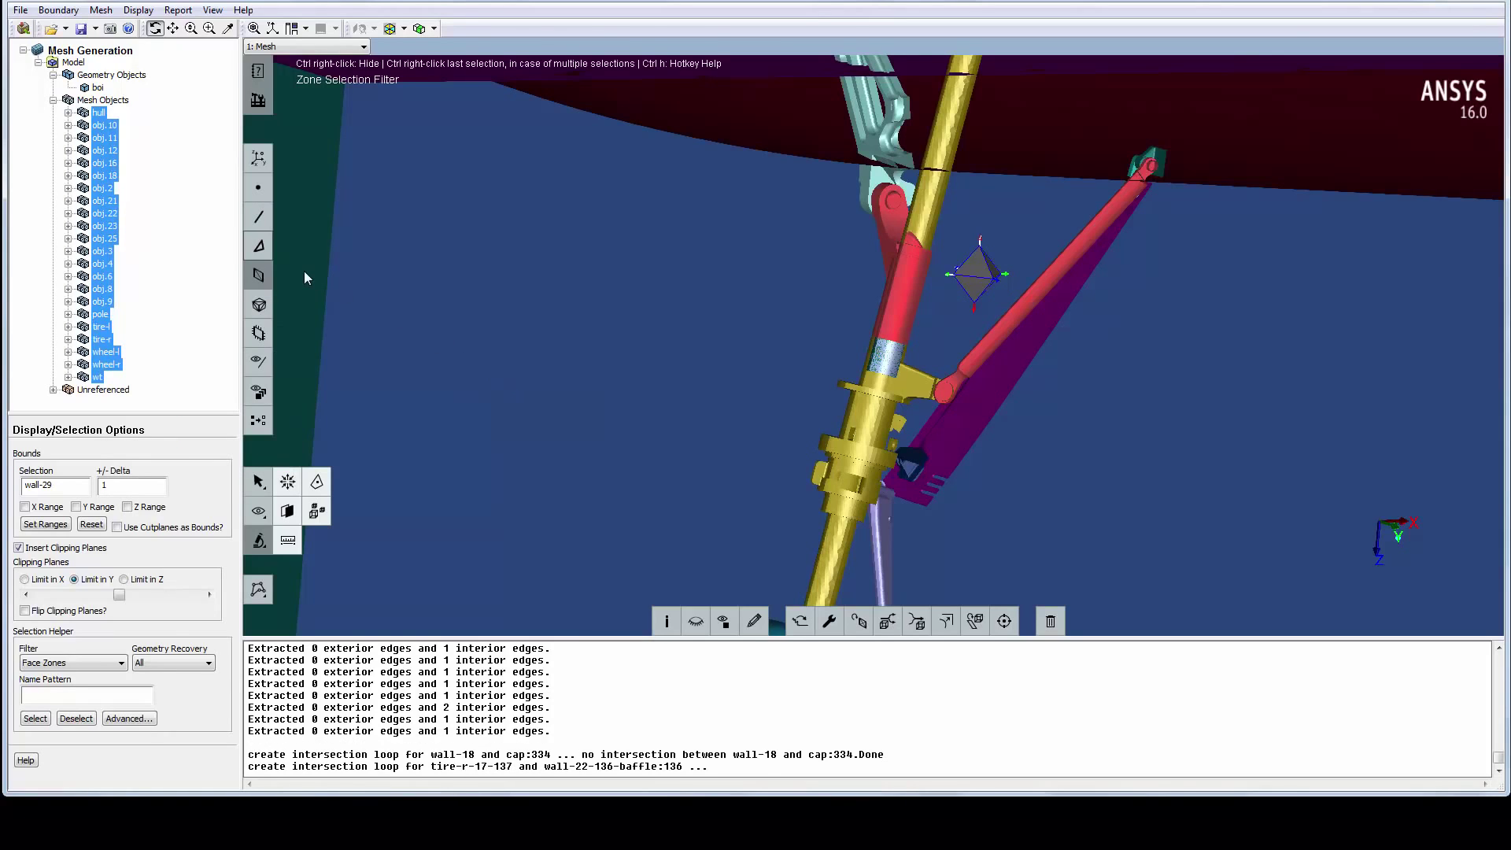
Open the geometry recovery wrap settings for the mesh objects and close them unchanged
{"action": "right_click", "coordinate": [111, 208]}
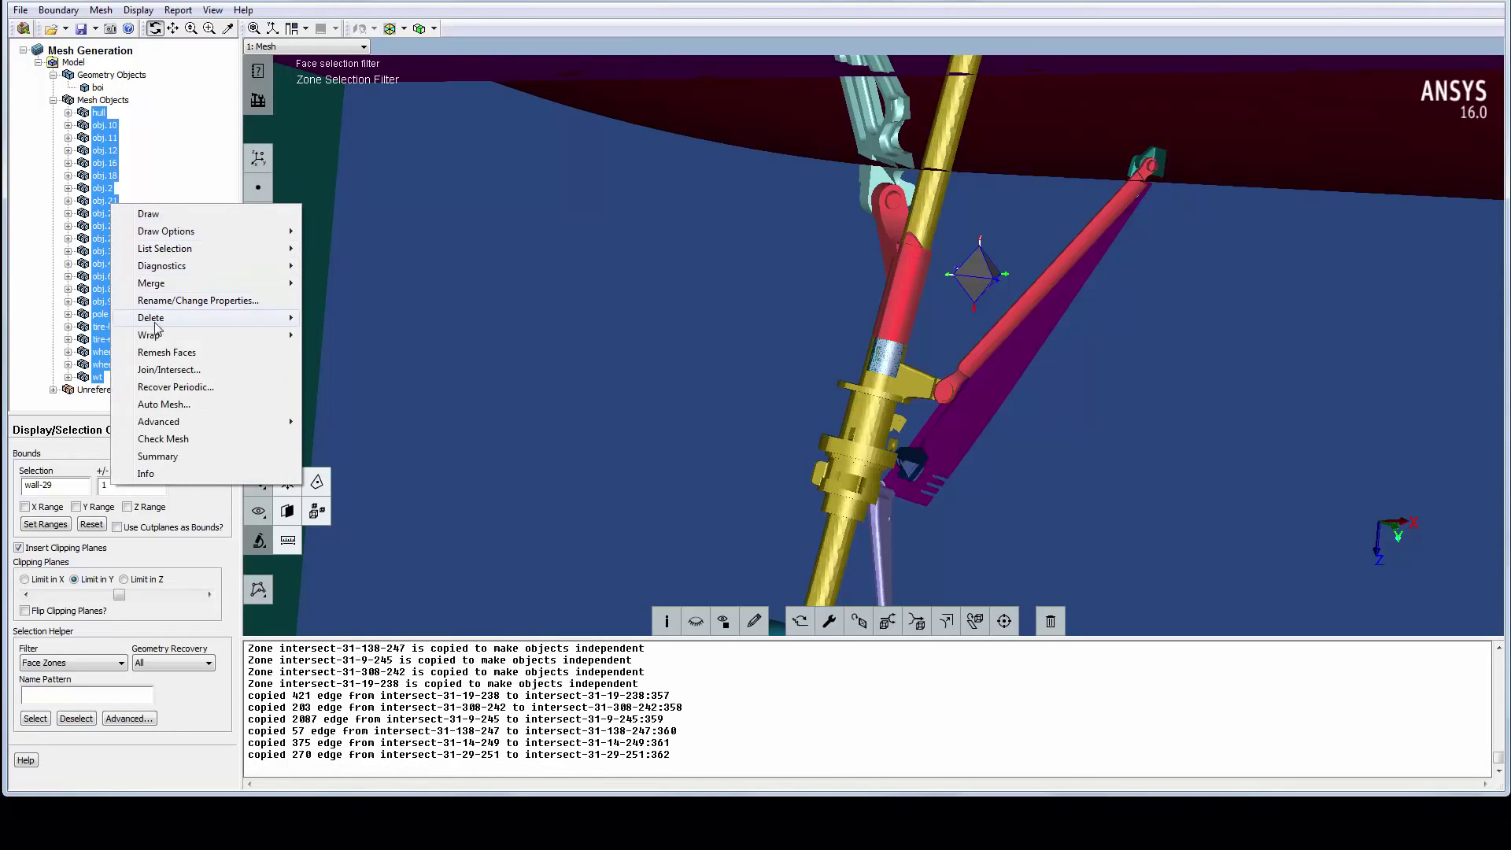
{"action": "mouse_move", "coordinate": [234, 340]}
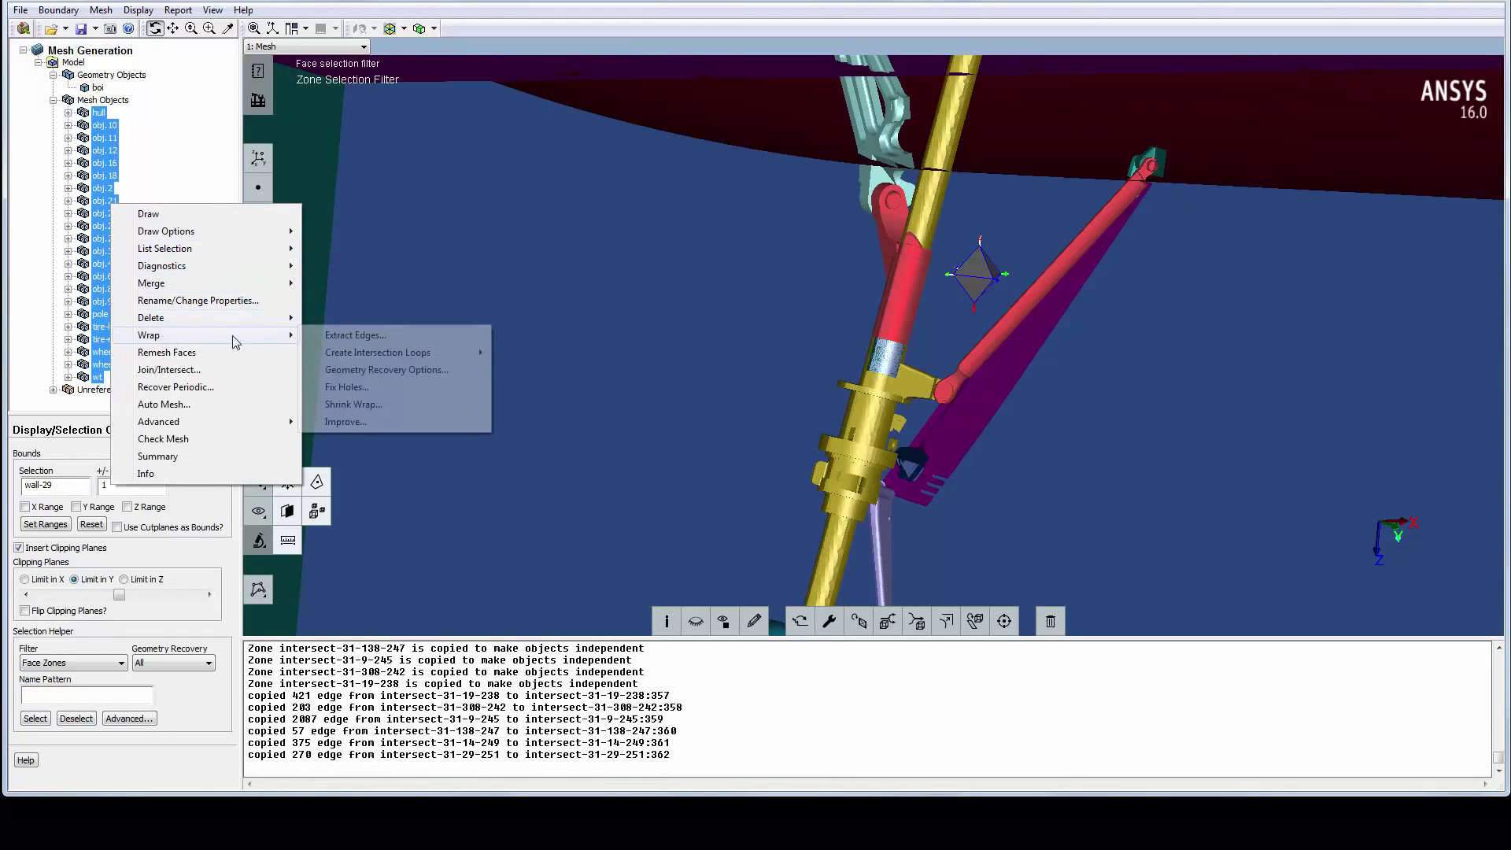
{"action": "left_click", "coordinate": [445, 370]}
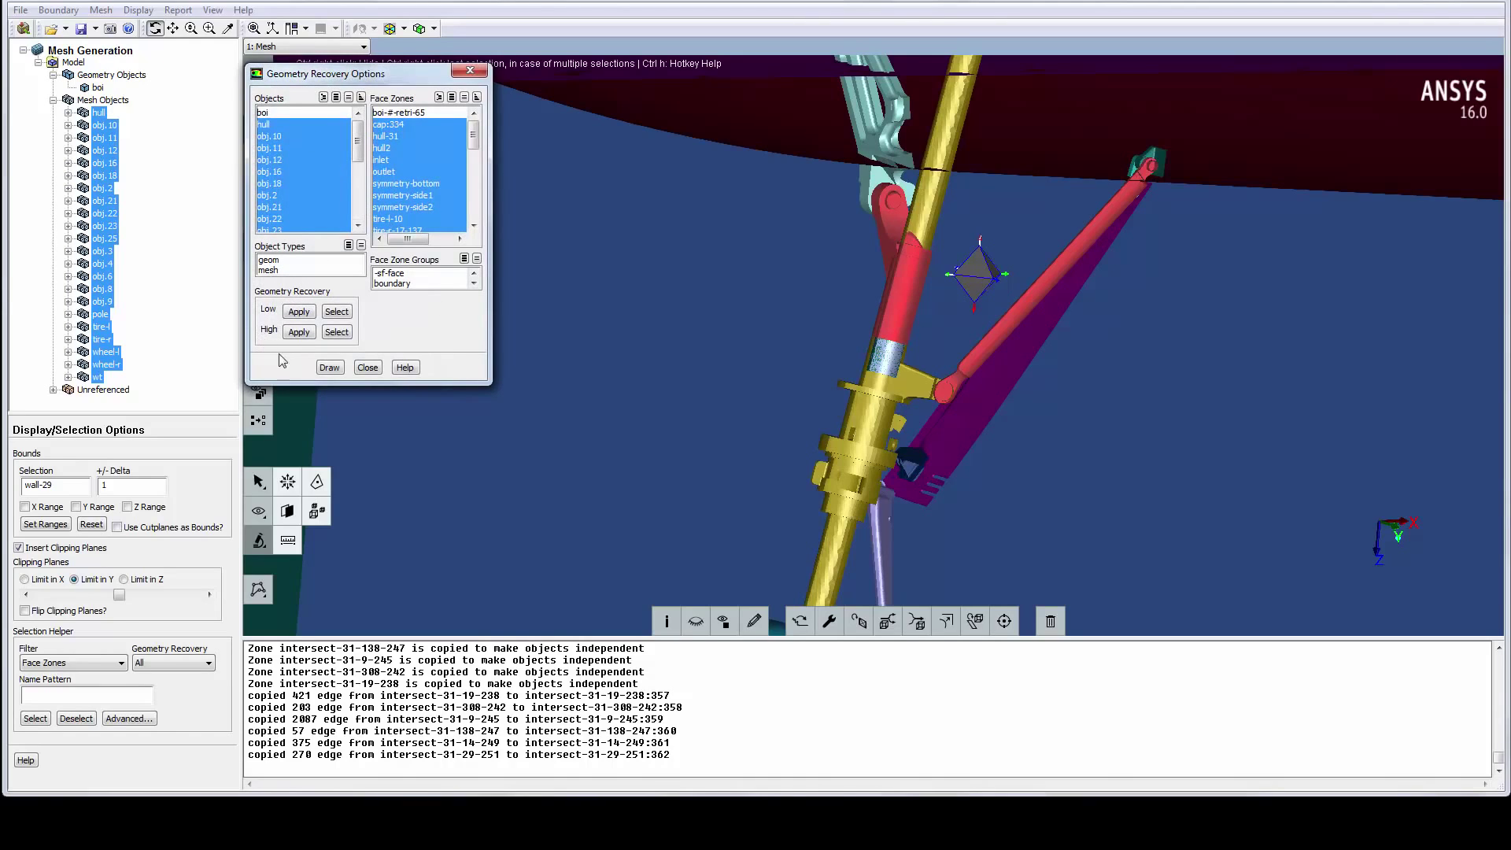
{"action": "left_click", "coordinate": [368, 368]}
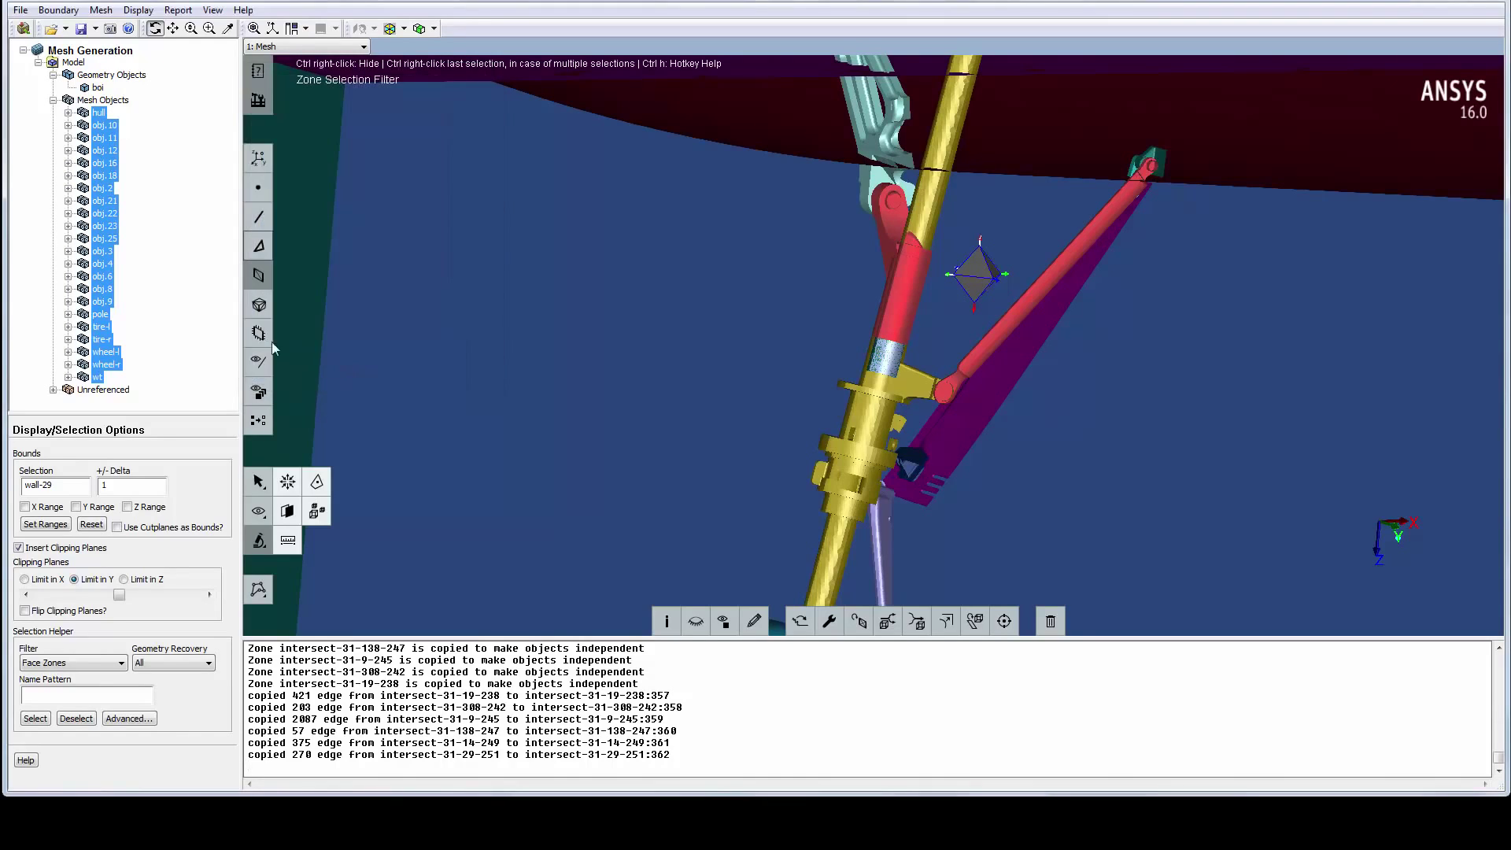
Shrink-wrap the objects collectively into new object fluid at material point fluid, resolution factor 0.5
{"action": "right_click", "coordinate": [105, 253]}
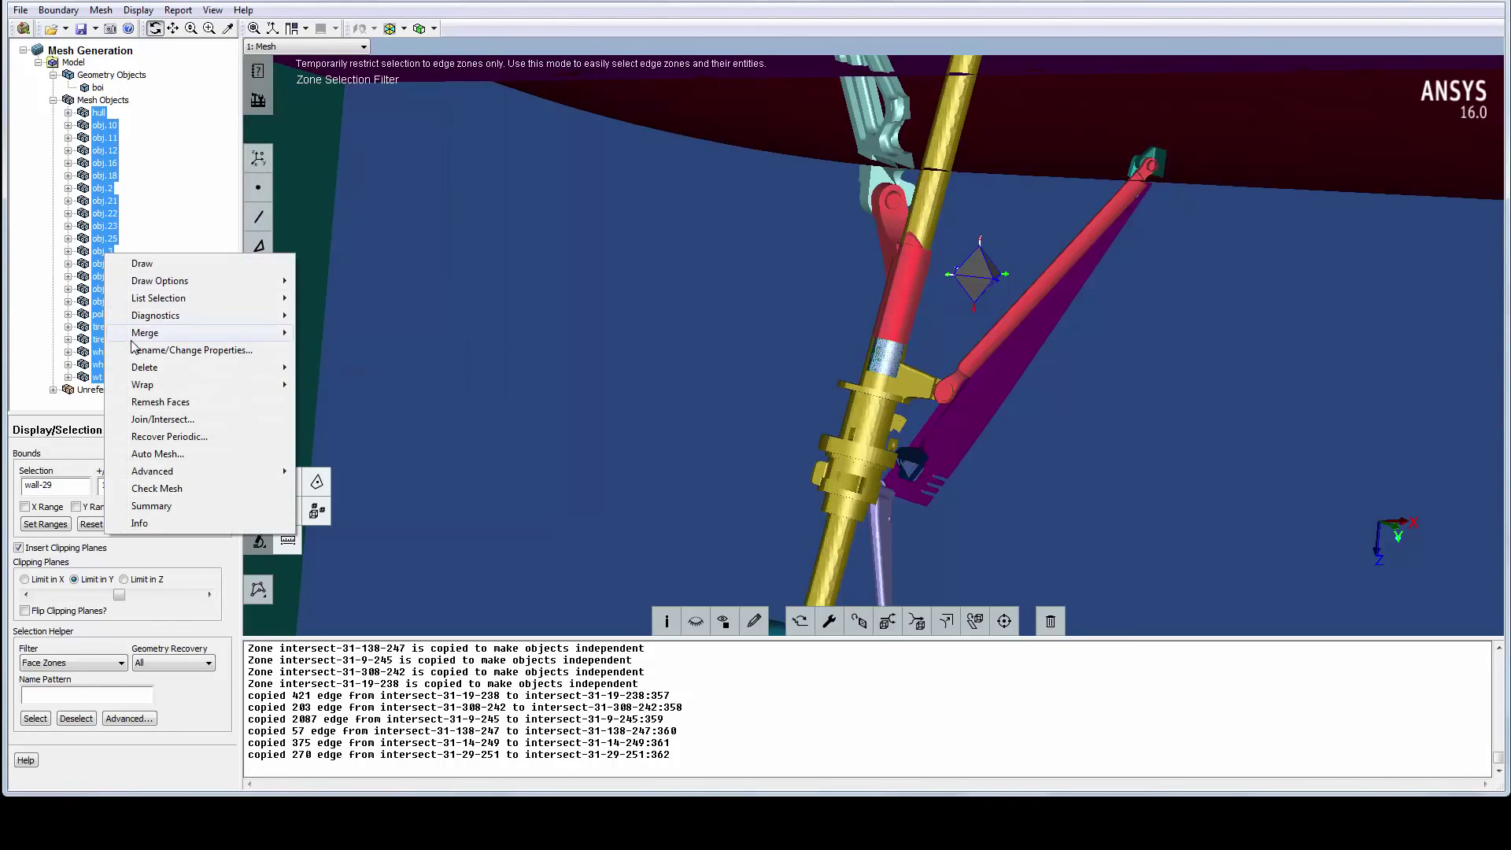
{"action": "mouse_move", "coordinate": [169, 385]}
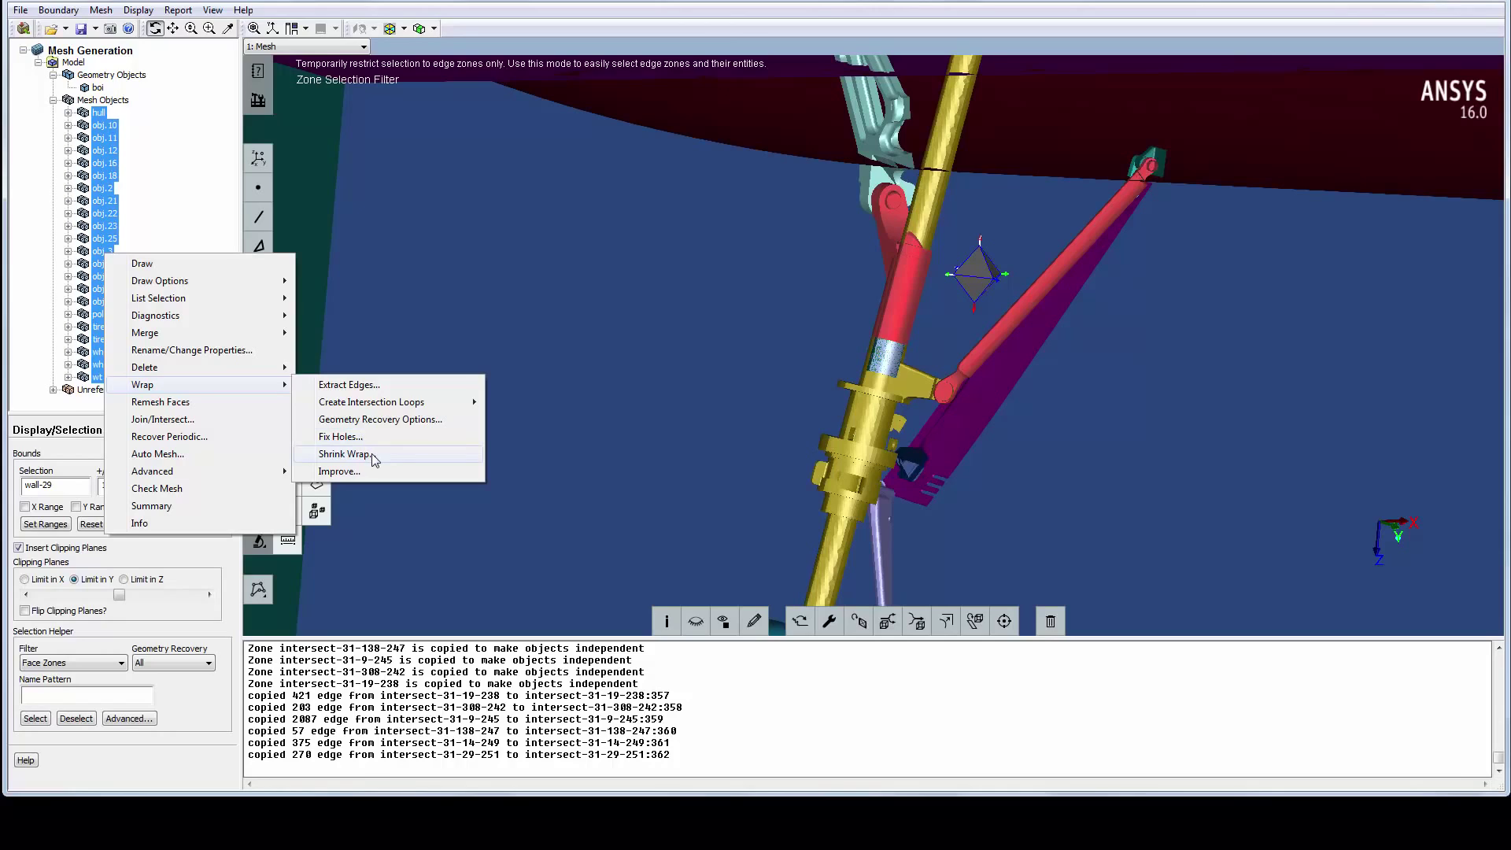
{"action": "left_click", "coordinate": [344, 454]}
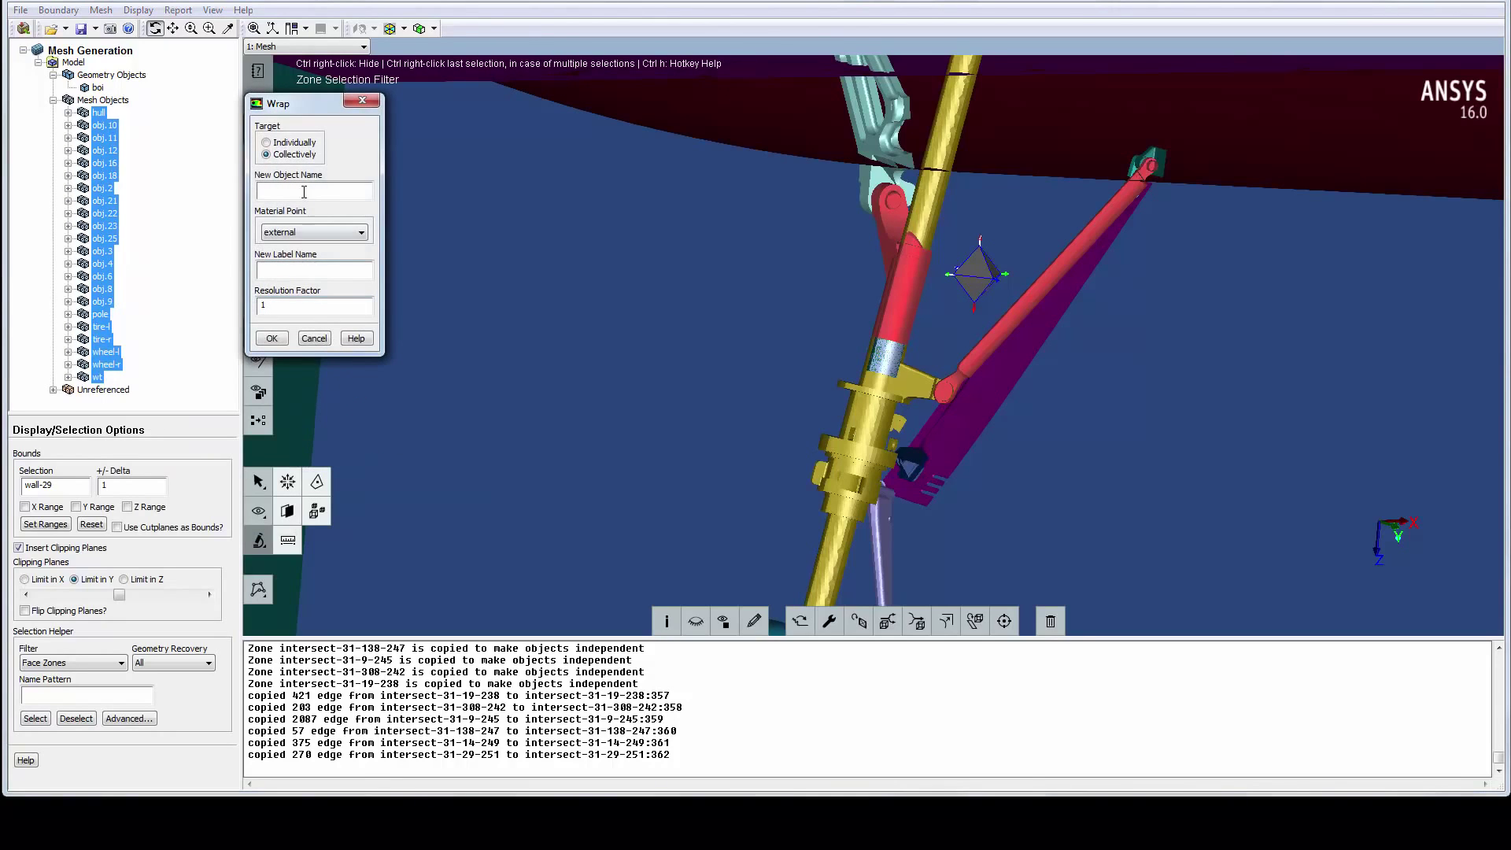
{"action": "left_click", "coordinate": [290, 233]}
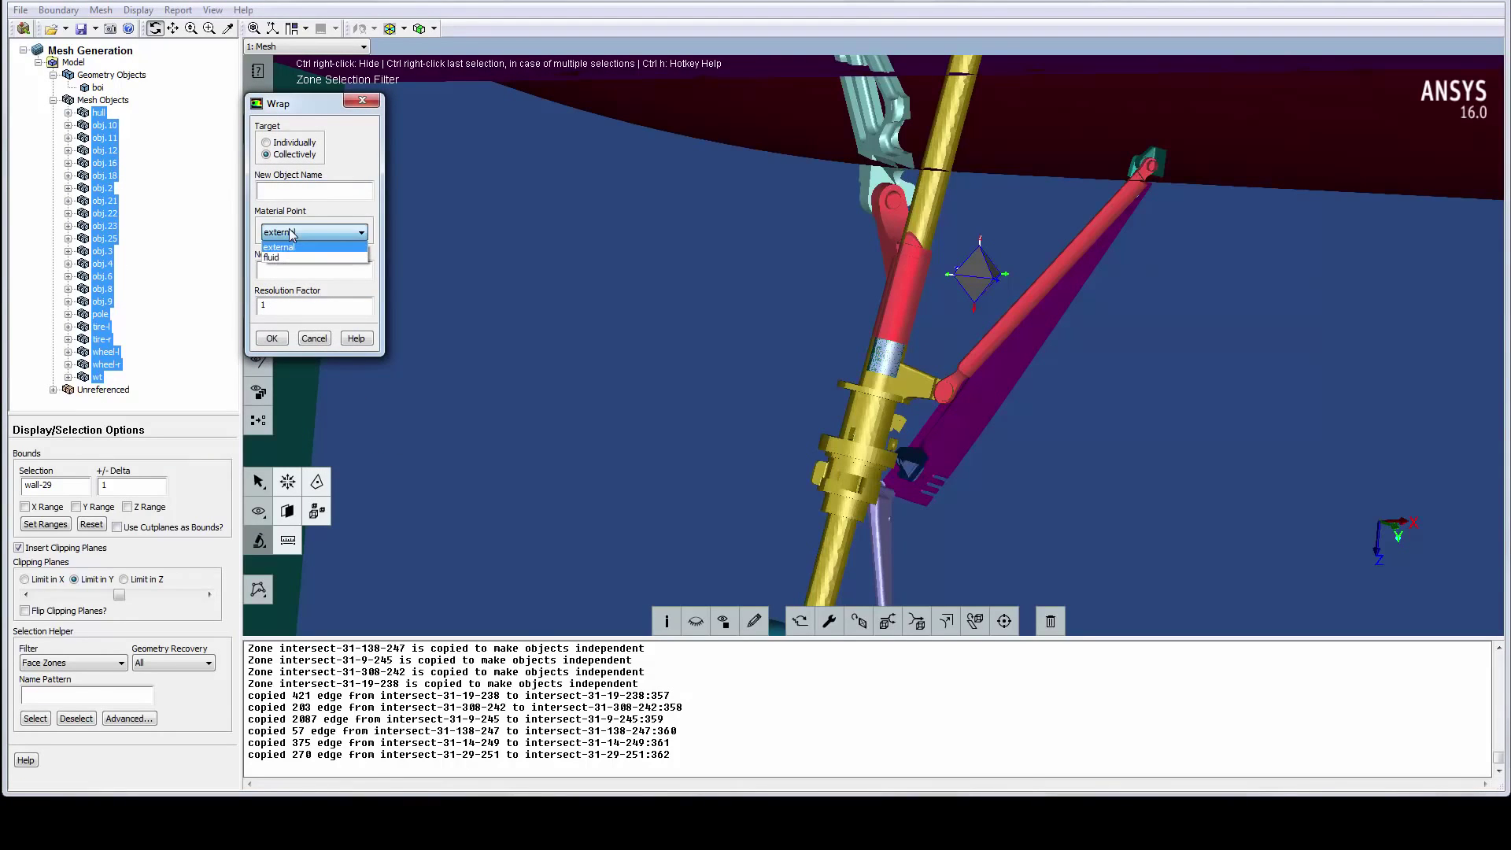
{"action": "left_click", "coordinate": [271, 257]}
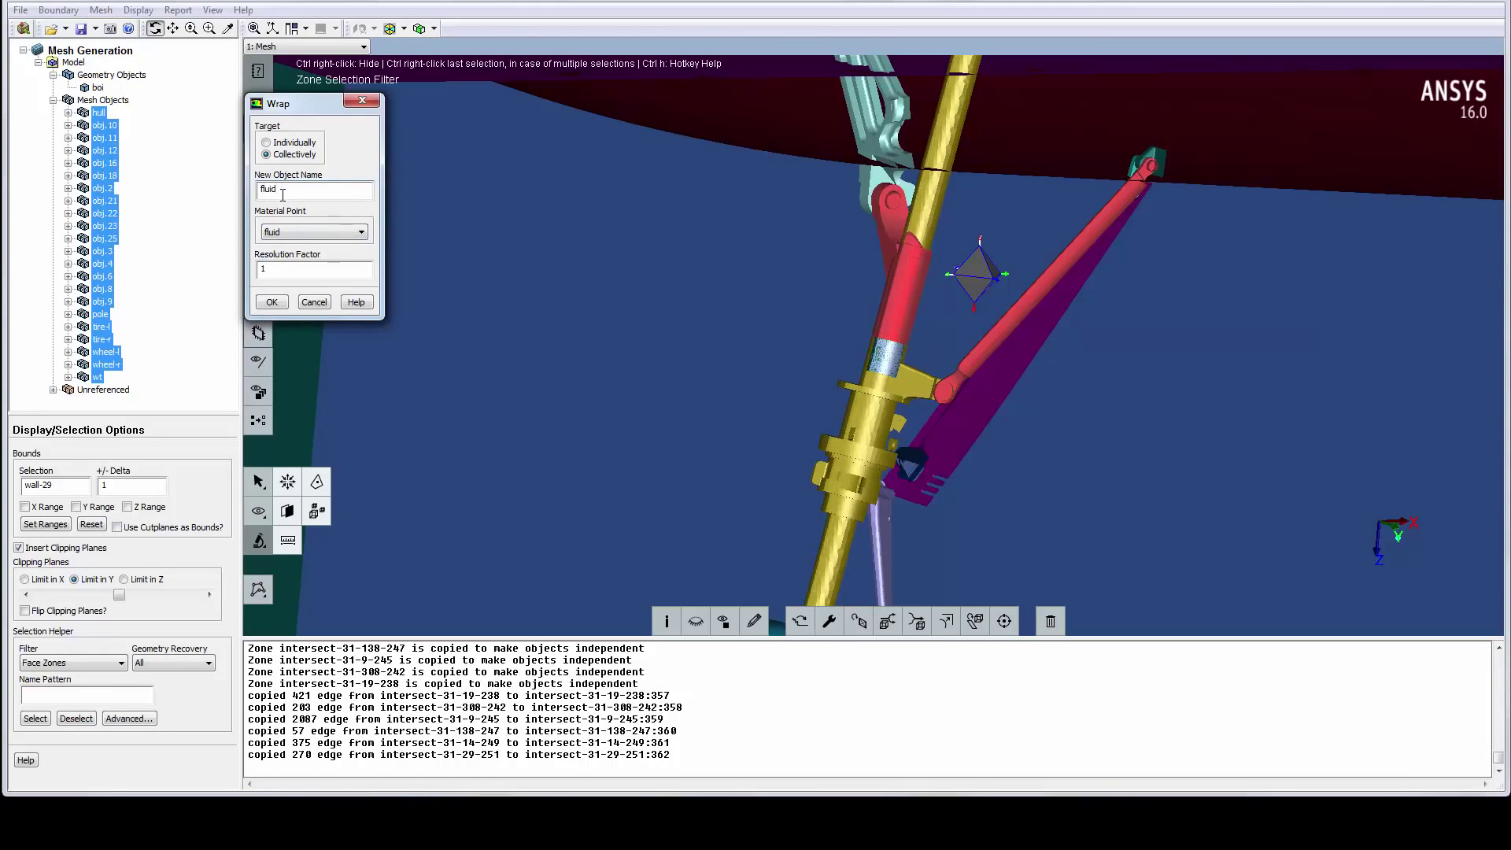
{"action": "left_click", "coordinate": [273, 267]}
{"action": "type", "text": "0.5"}
{"action": "left_click", "coordinate": [271, 302]}
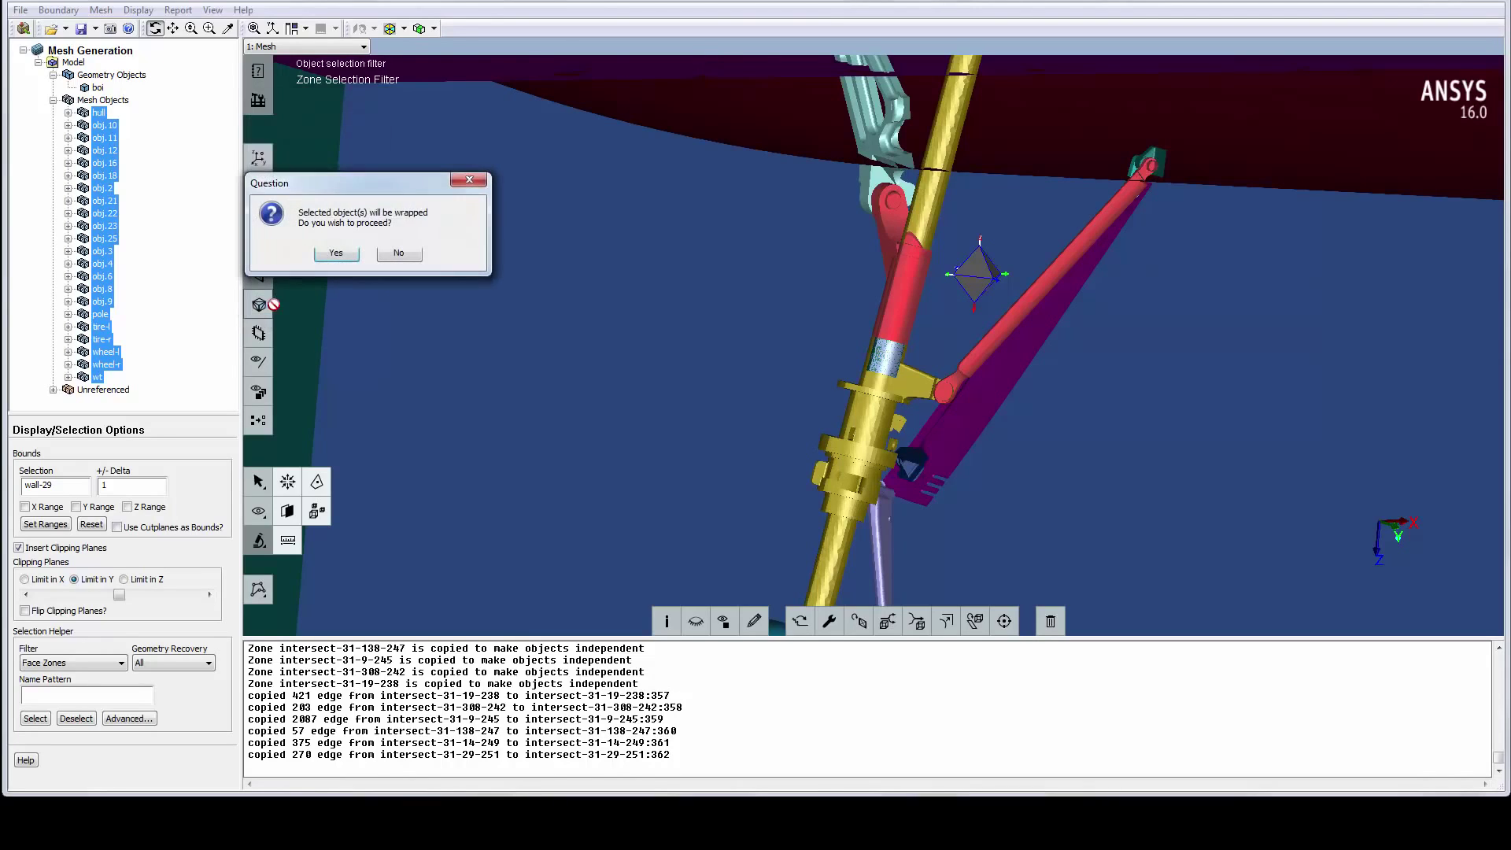
Confirm the wrap prompt and draw the wrapped fluid mesh object
{"action": "left_click", "coordinate": [398, 255]}
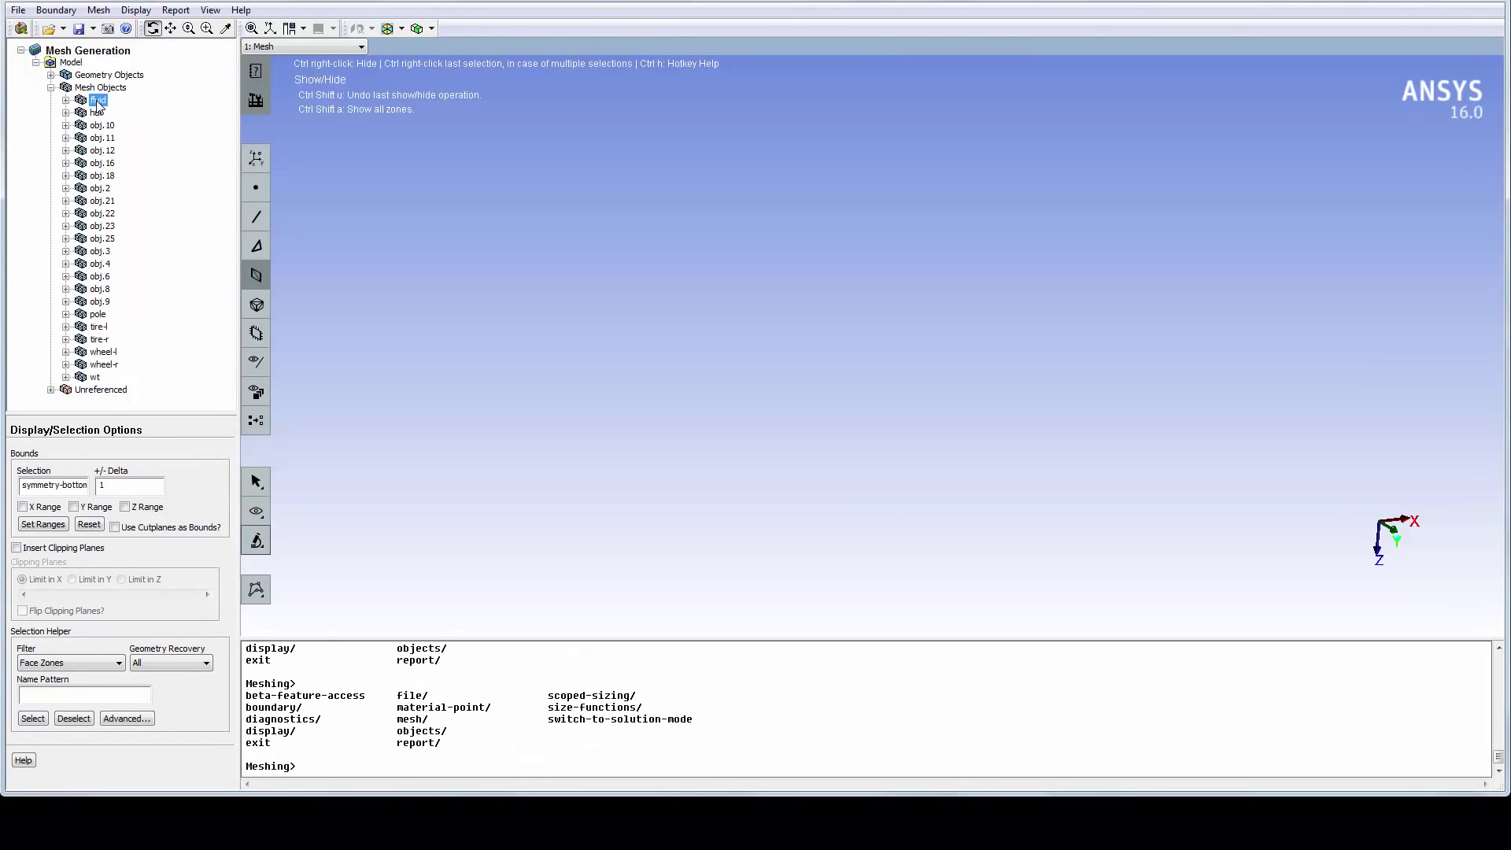
{"action": "right_click", "coordinate": [96, 101]}
{"action": "left_click", "coordinate": [131, 111]}
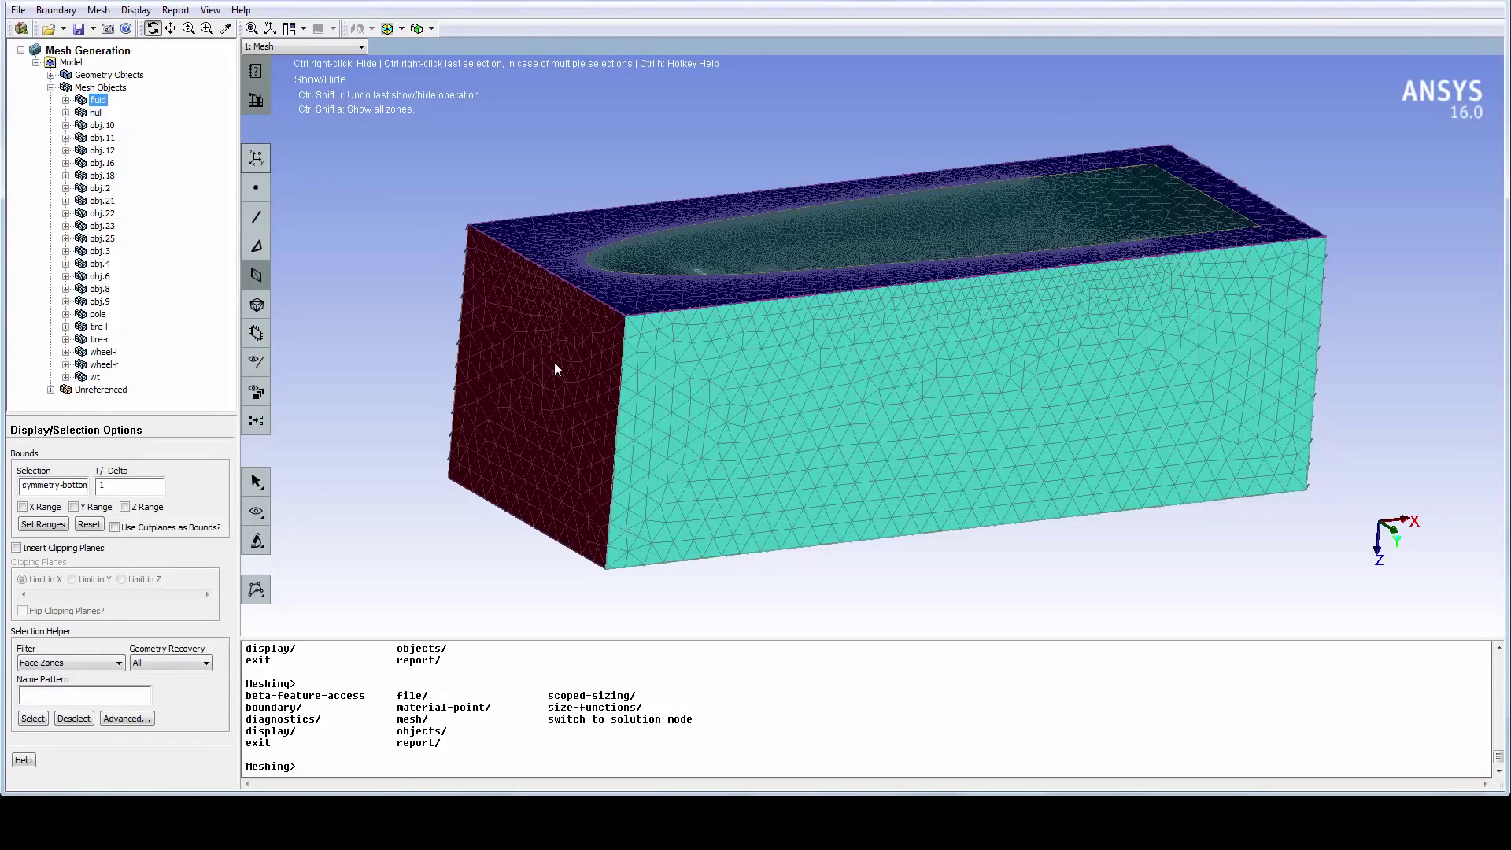
Hide the inlet, symmetry-side1, symmetry-side2 and symmetry-bottom faces, then zoom onto the strut
{"action": "left_click", "coordinate": [555, 366]}
{"action": "left_click", "coordinate": [739, 394]}
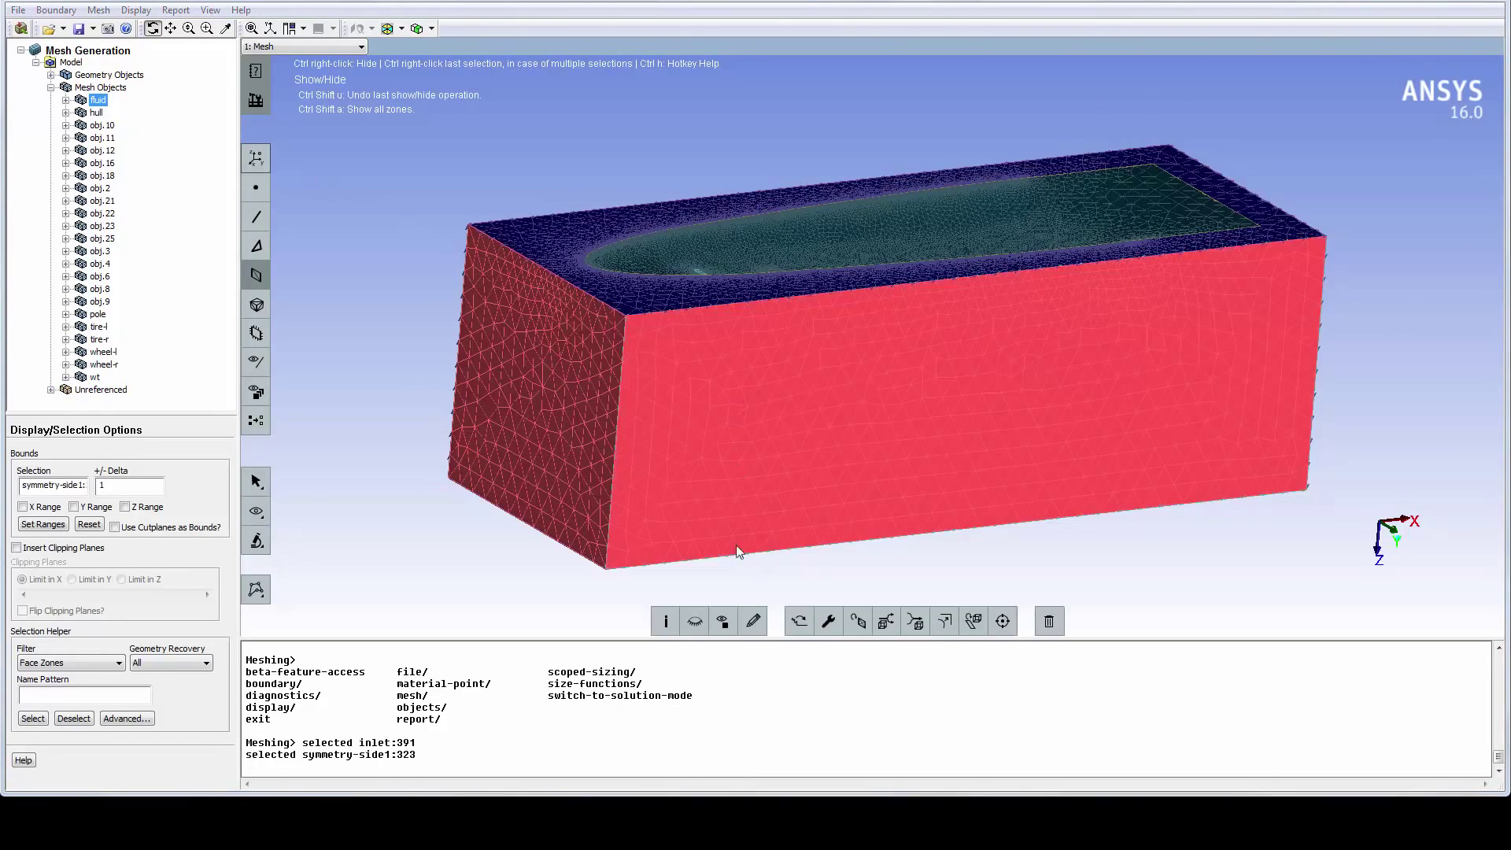
{"action": "left_click", "coordinate": [695, 621]}
{"action": "left_click", "coordinate": [595, 347]}
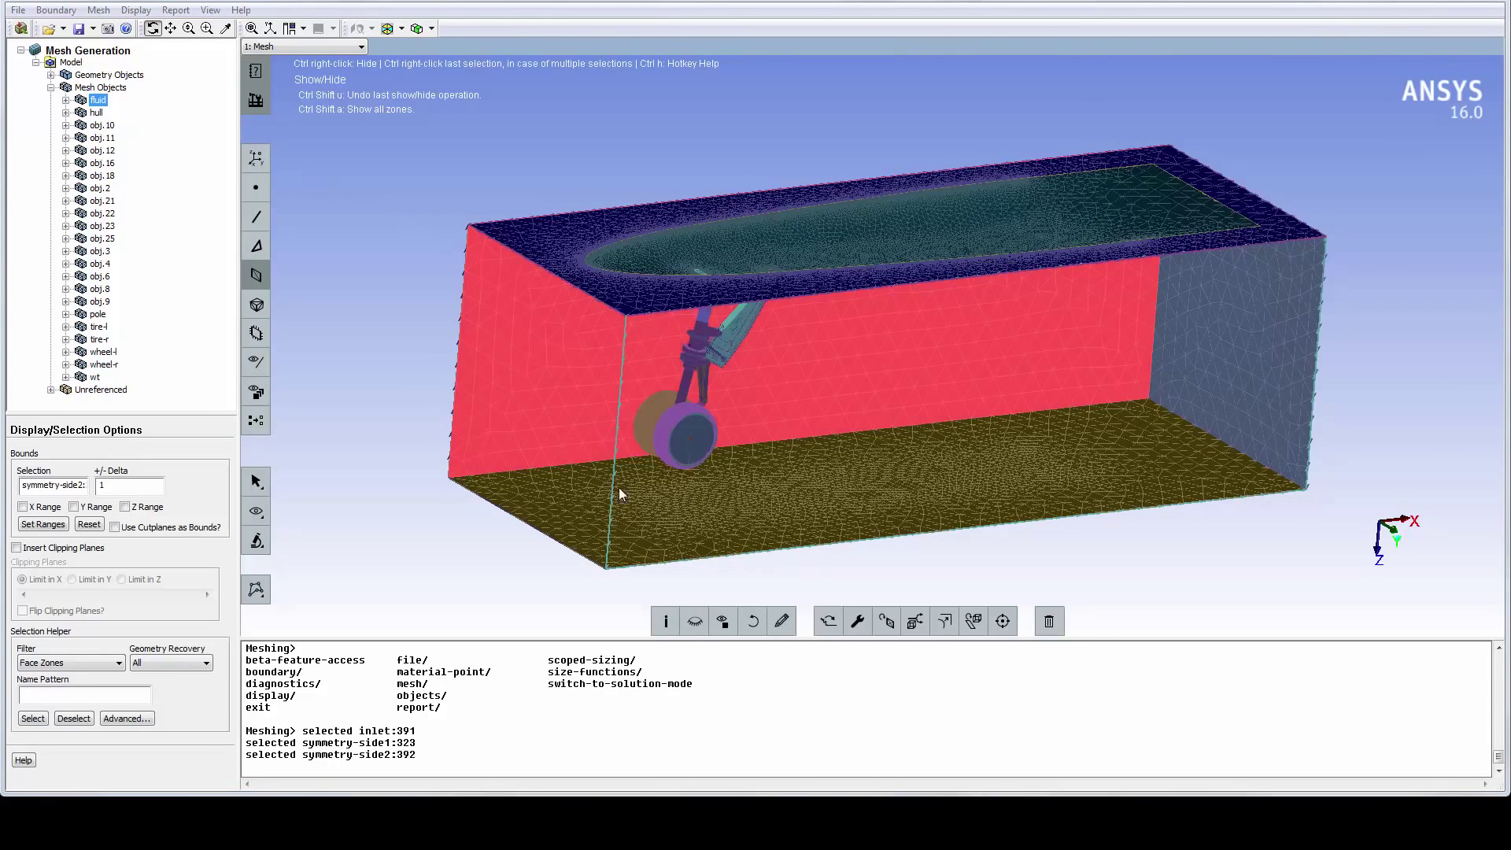
{"action": "left_click", "coordinate": [653, 534]}
{"action": "left_click", "coordinate": [695, 621]}
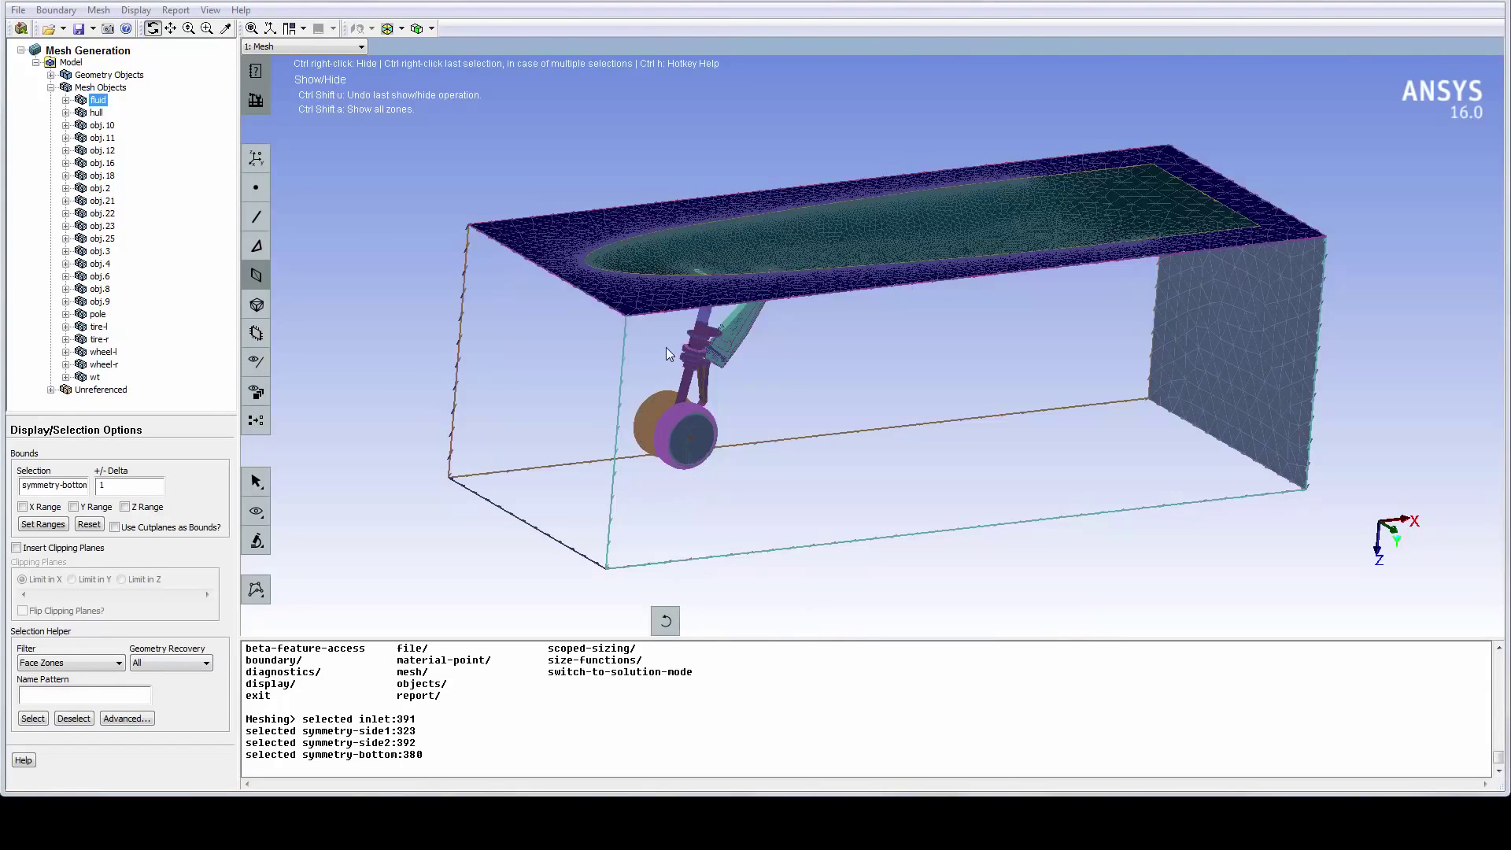
{"action": "scroll", "coordinate": [714, 389], "scroll_direction": "up", "scroll_amount": 5}
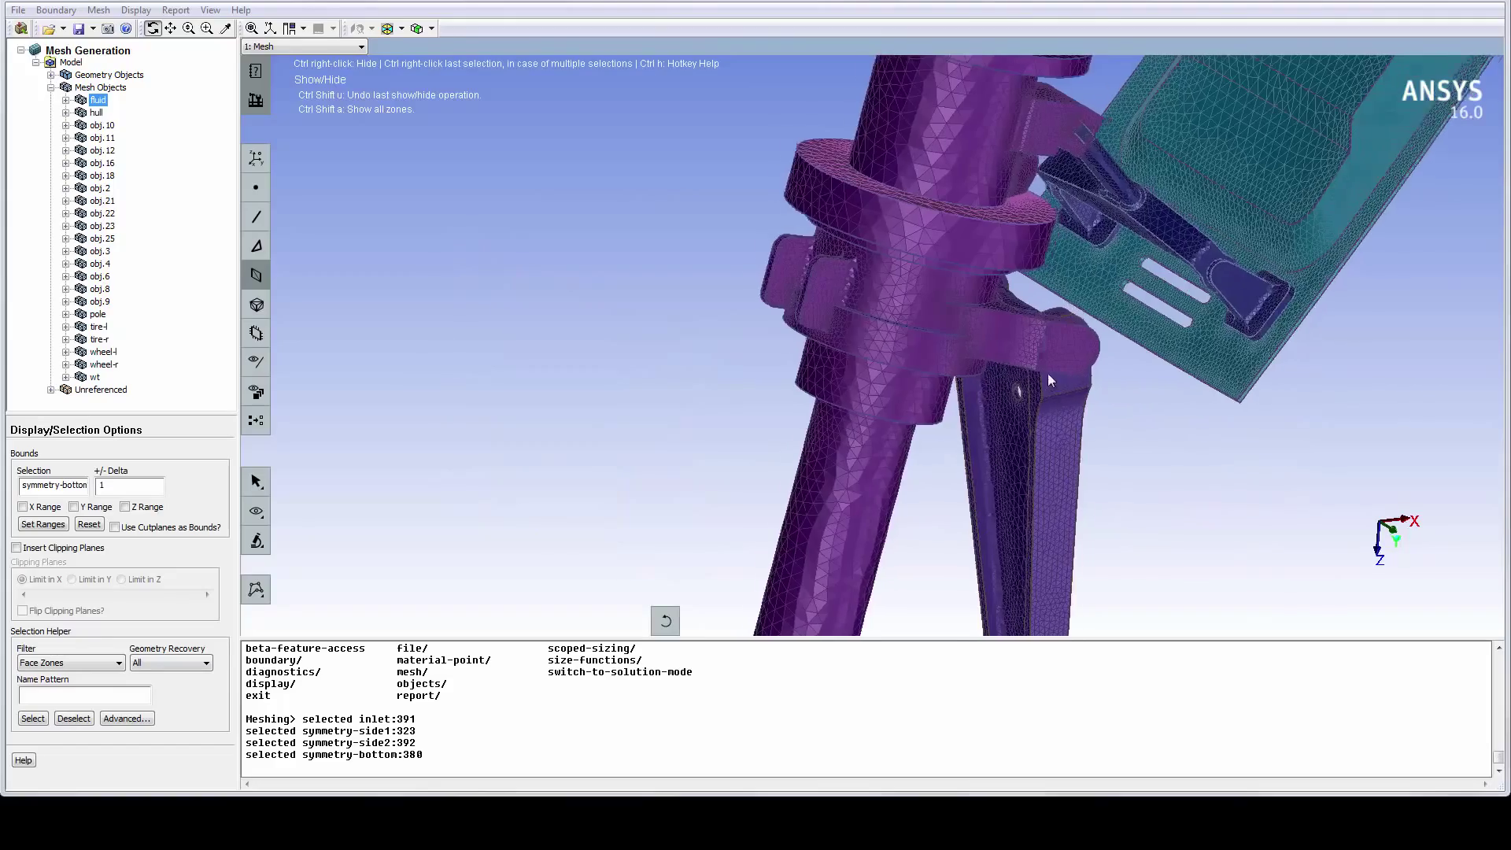
{"action": "left_click_drag", "start_coordinate": [1006, 347], "coordinate": [998, 383]}
Print the fluid object's summary: 0 free faces, 4 skewed faces, maximum skewness 0.895
{"action": "right_click", "coordinate": [108, 110]}
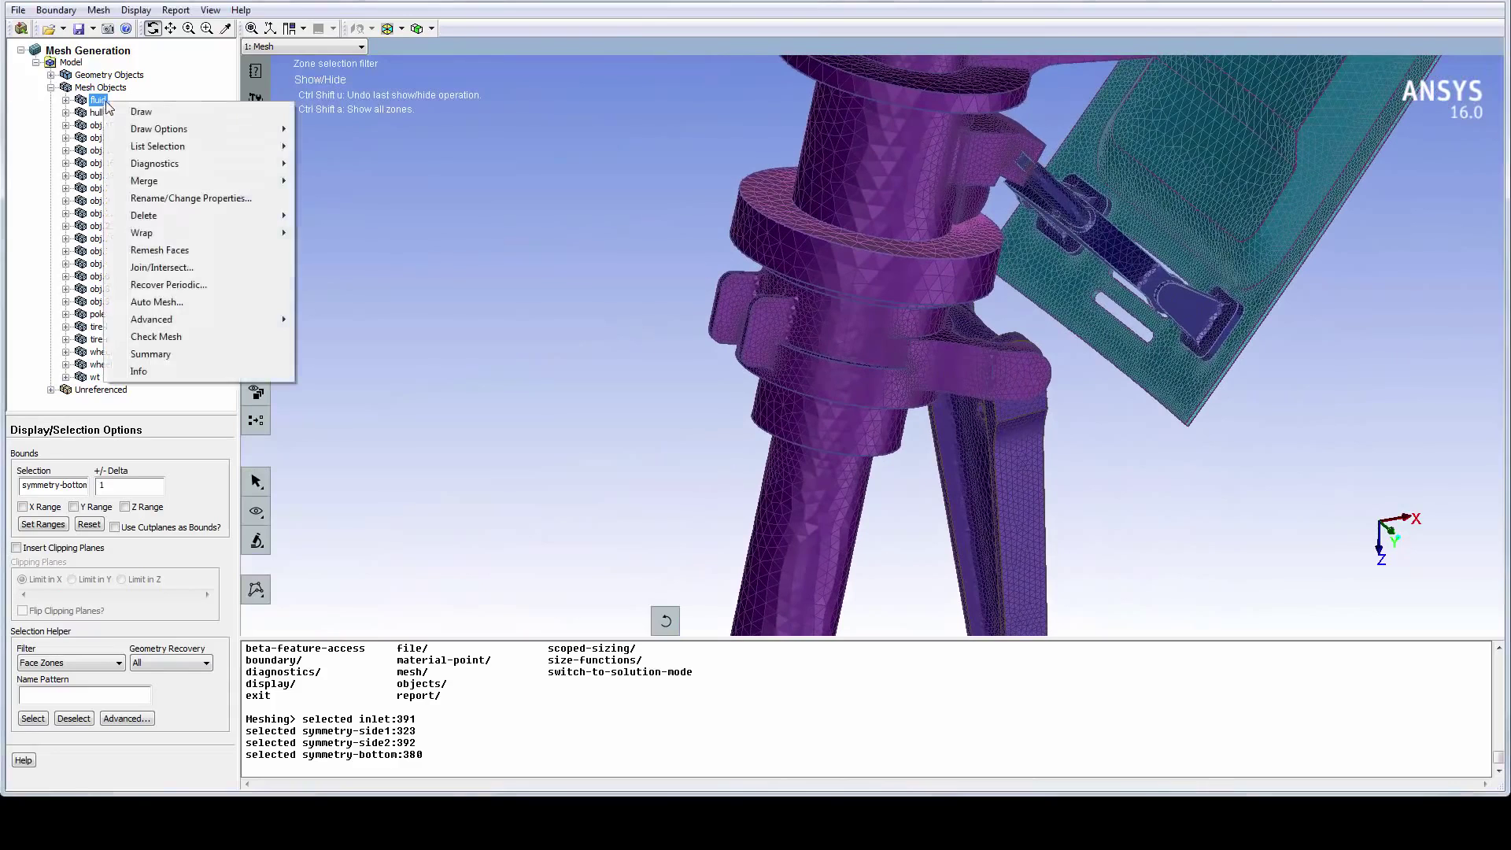
{"action": "left_click", "coordinate": [149, 354]}
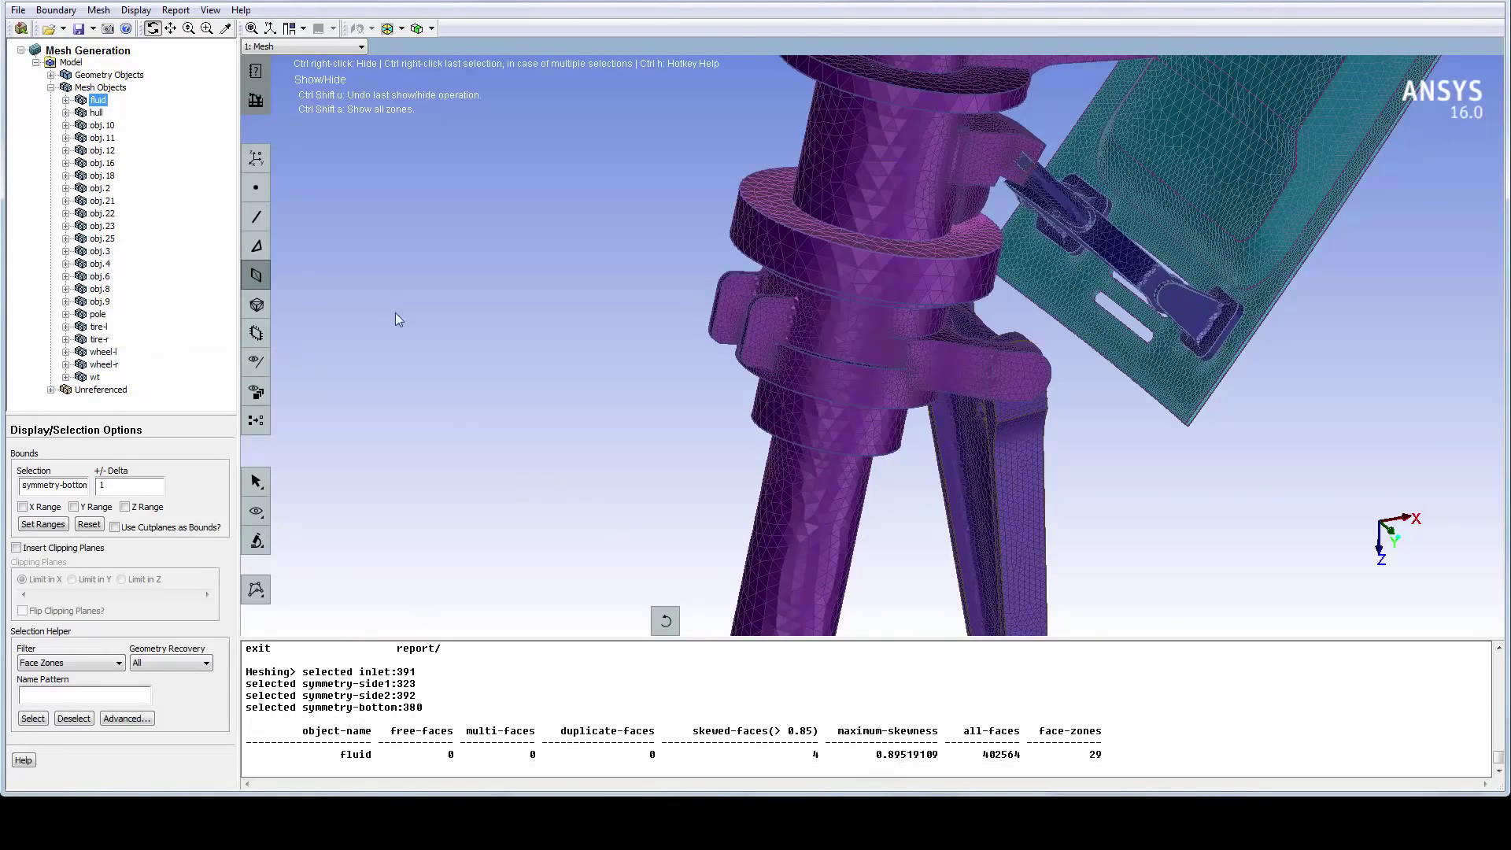
{"action": "right_click", "coordinate": [98, 106]}
Collapse boundary faces with skewness above 0.7 in all zones, leaving maximum skewness 0.69887705
{"action": "mouse_move", "coordinate": [134, 169]}
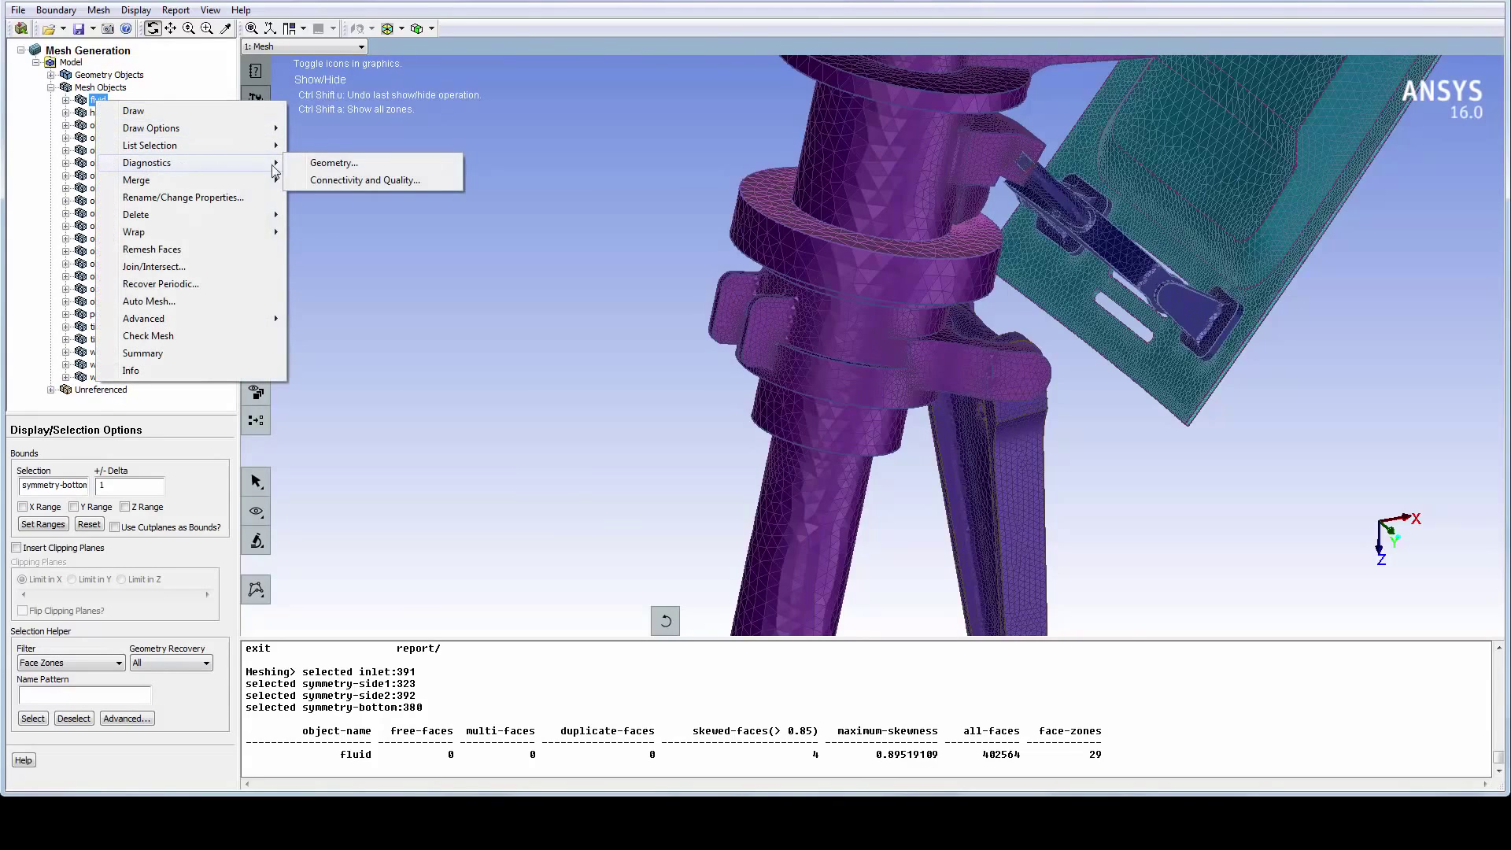
{"action": "left_click", "coordinate": [339, 180]}
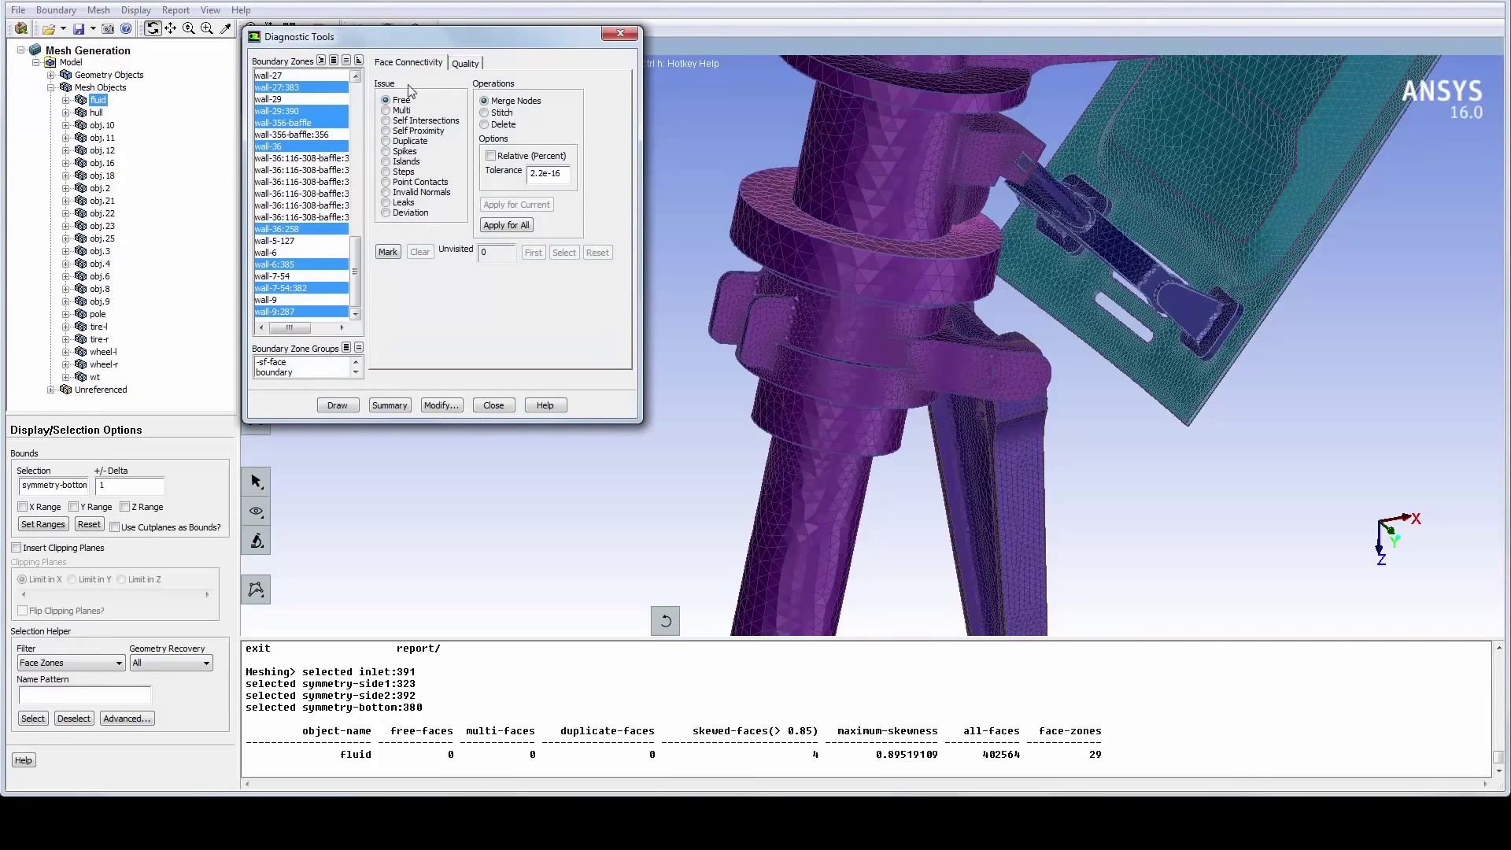
{"action": "left_click", "coordinate": [462, 65]}
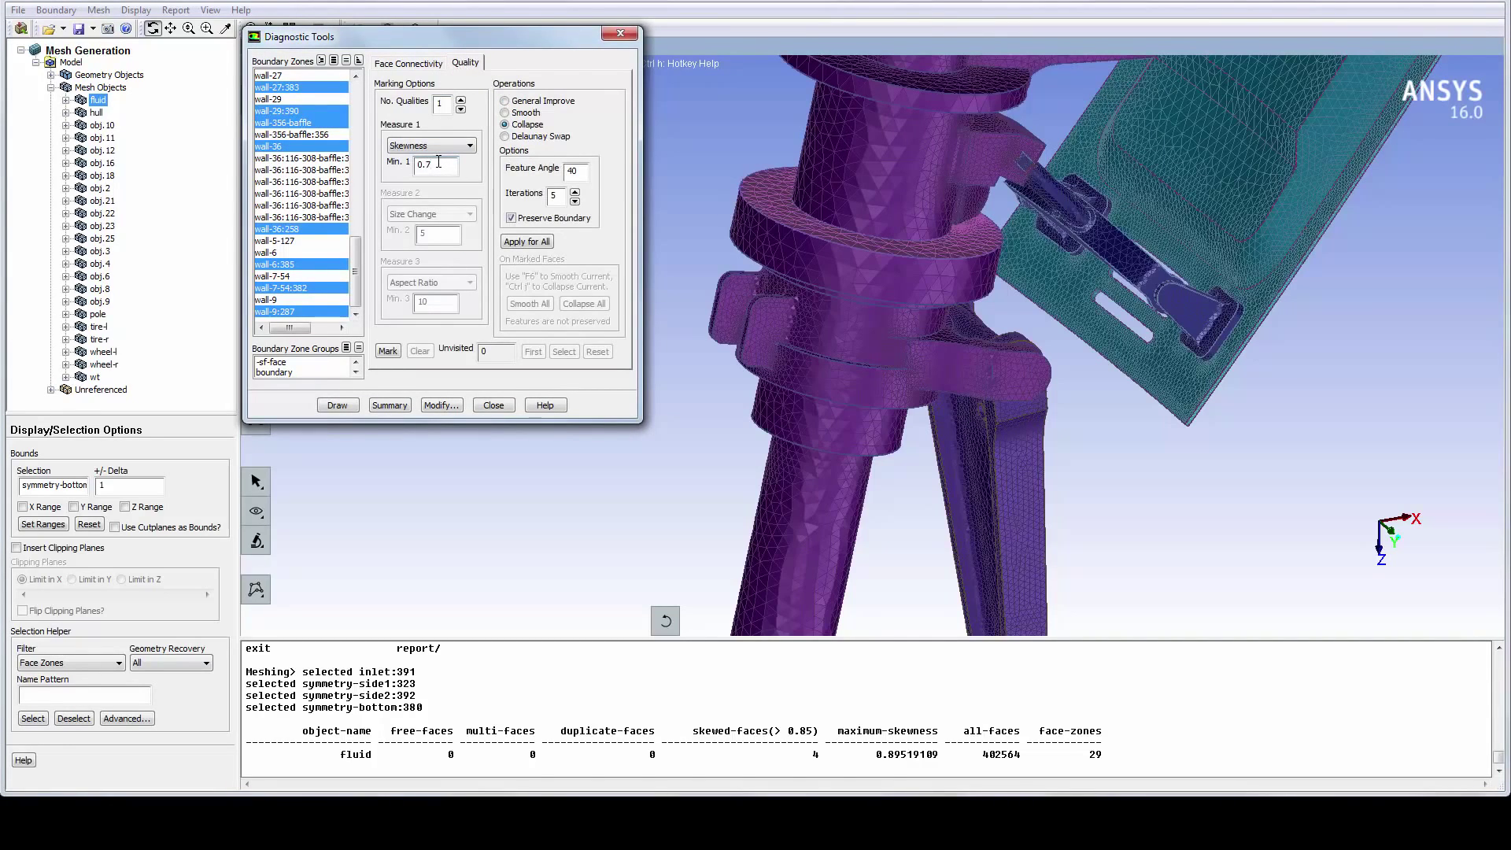
{"action": "left_click", "coordinate": [531, 242]}
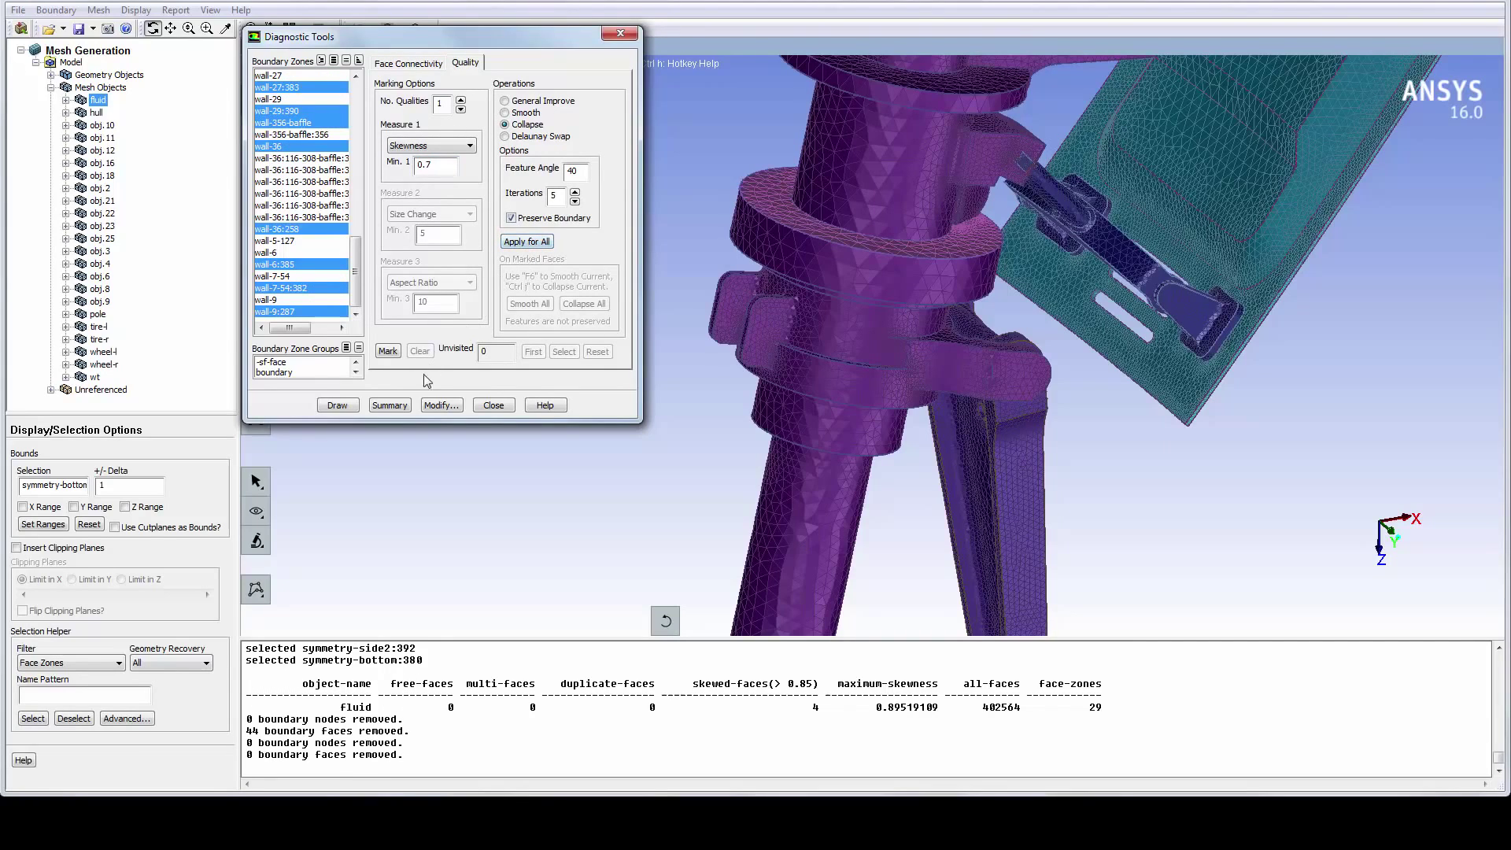
{"action": "left_click", "coordinate": [393, 407]}
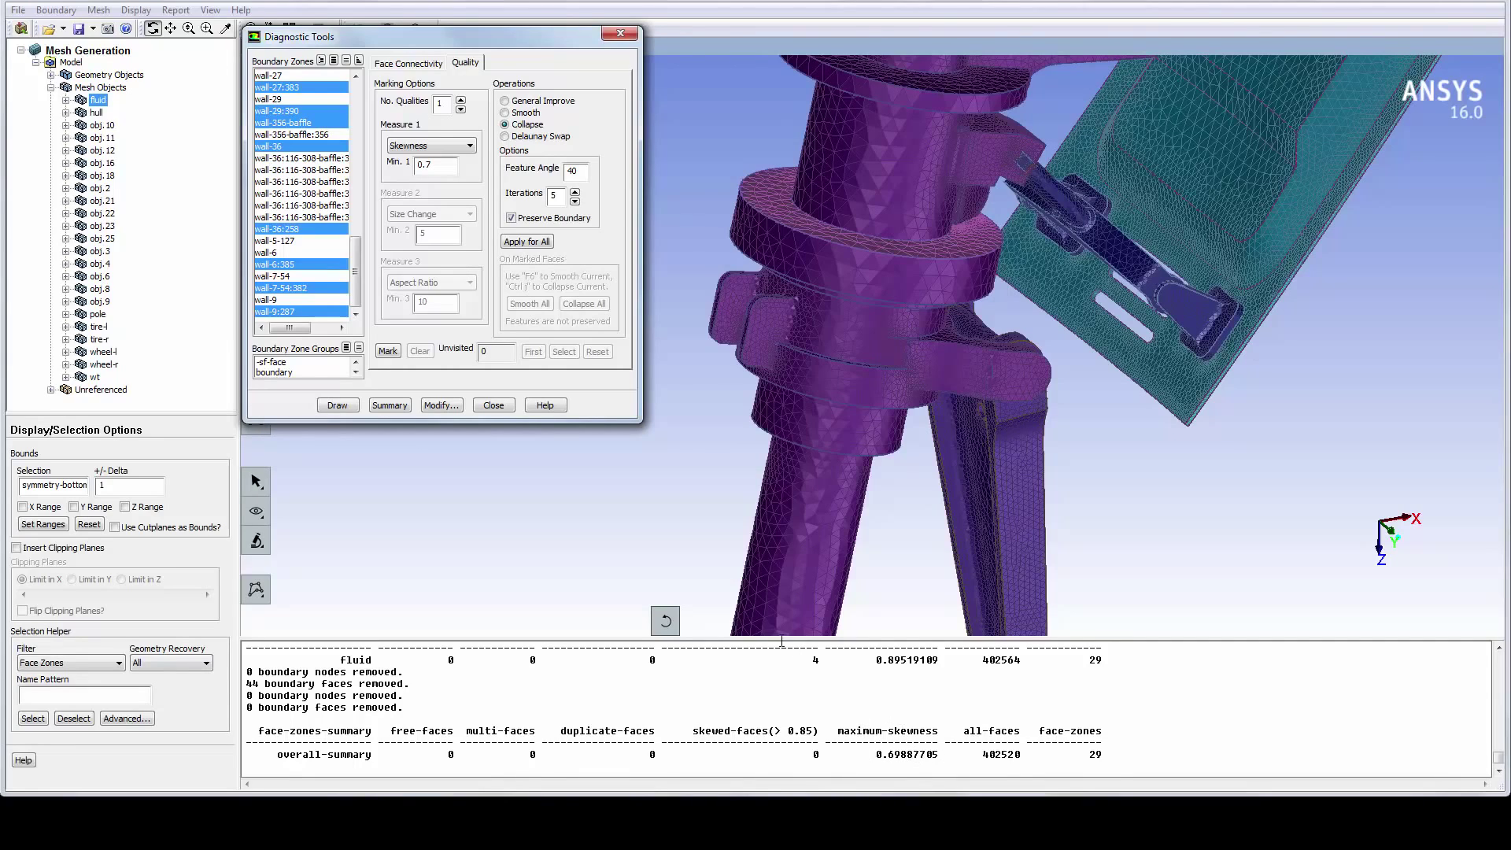
Compute the fluid object's volumetric regions from material point fluid, creating the fluid region
{"action": "left_click", "coordinate": [493, 405]}
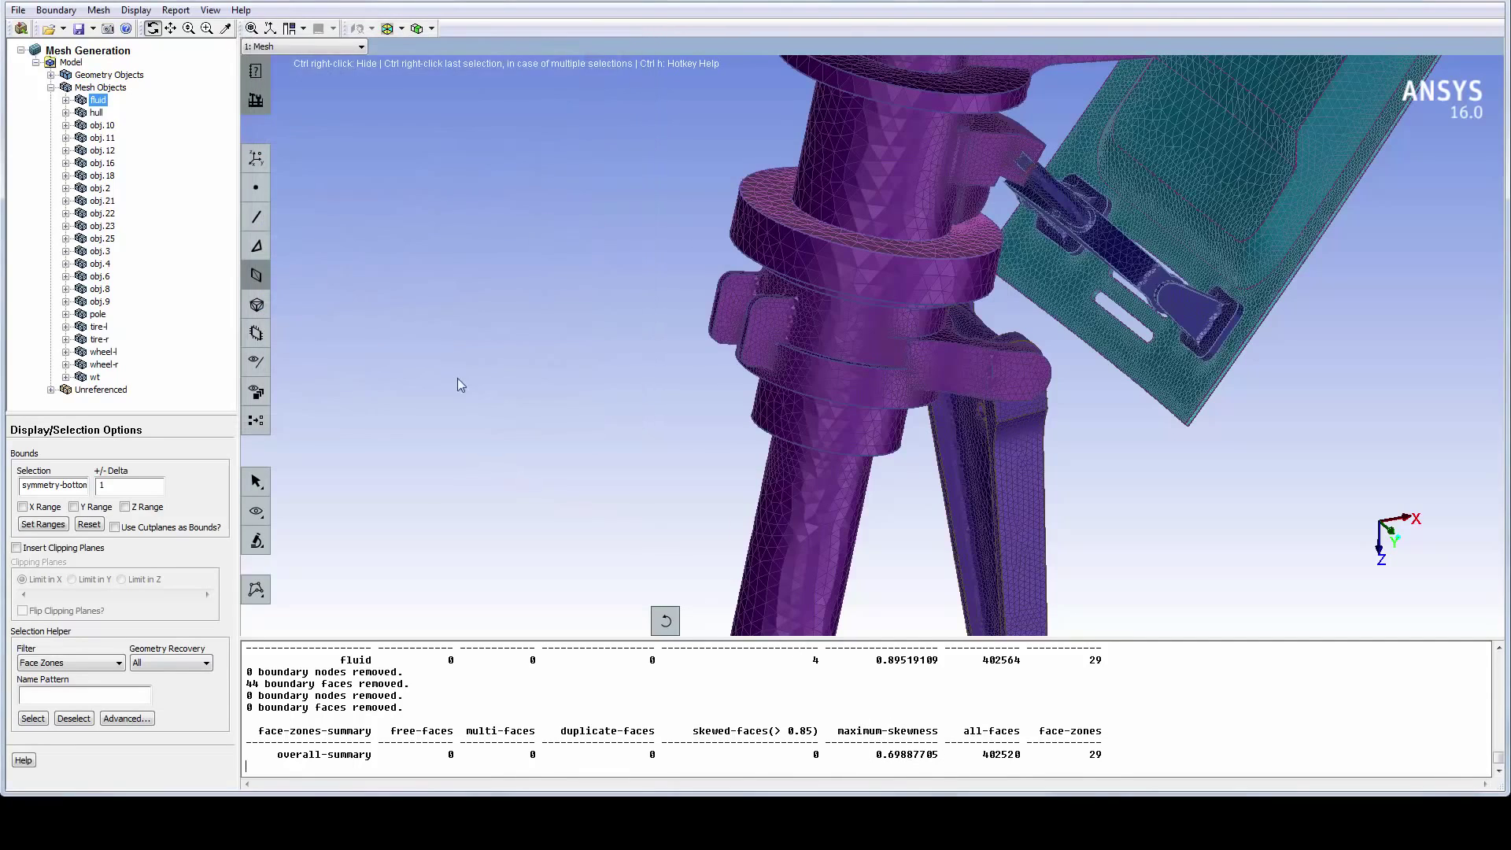
{"action": "left_click", "coordinate": [66, 100]}
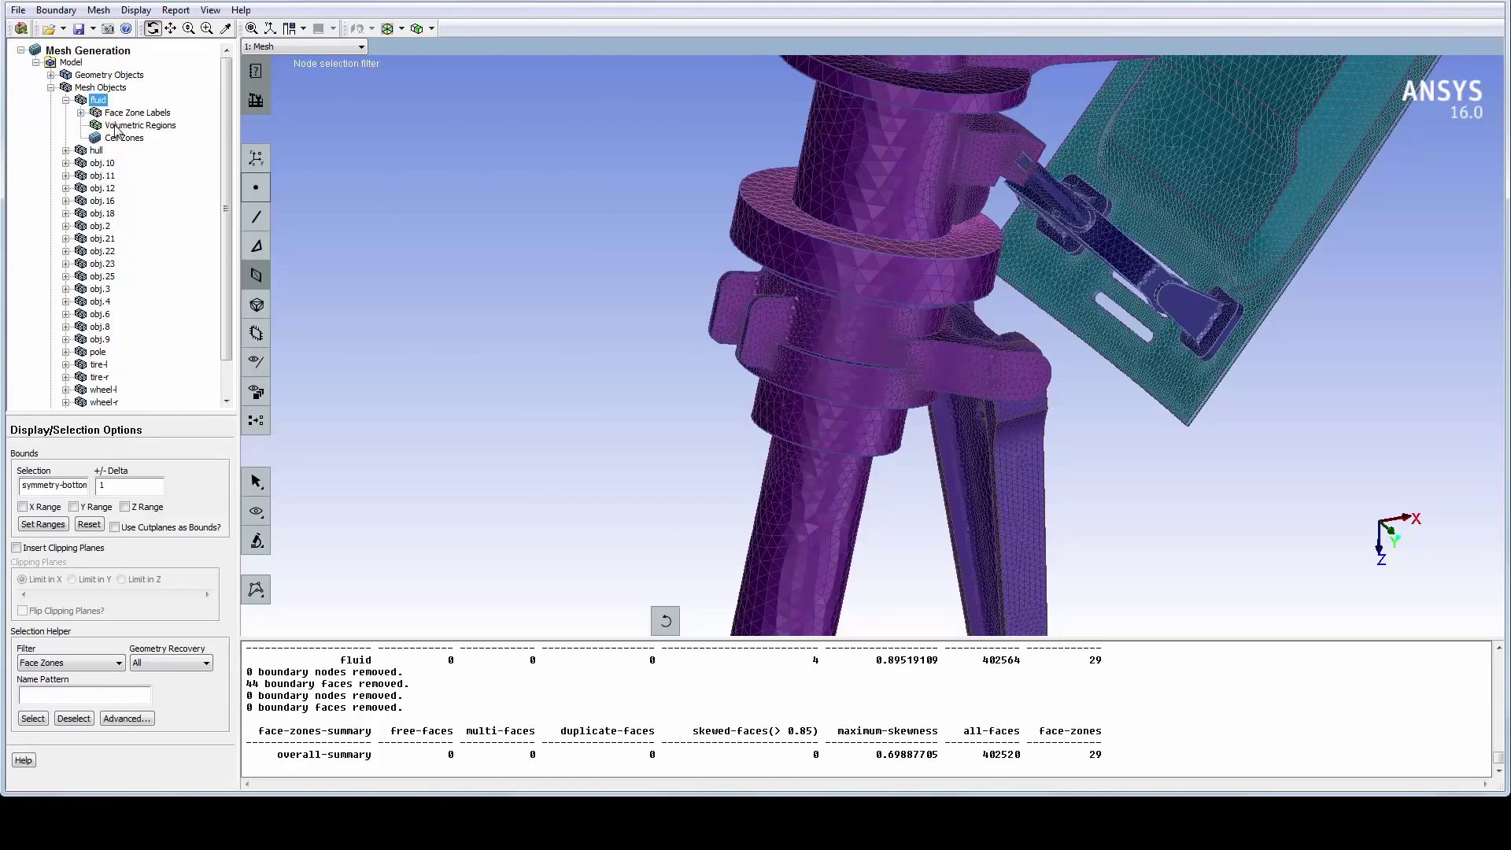
{"action": "right_click", "coordinate": [115, 129]}
{"action": "left_click", "coordinate": [162, 151]}
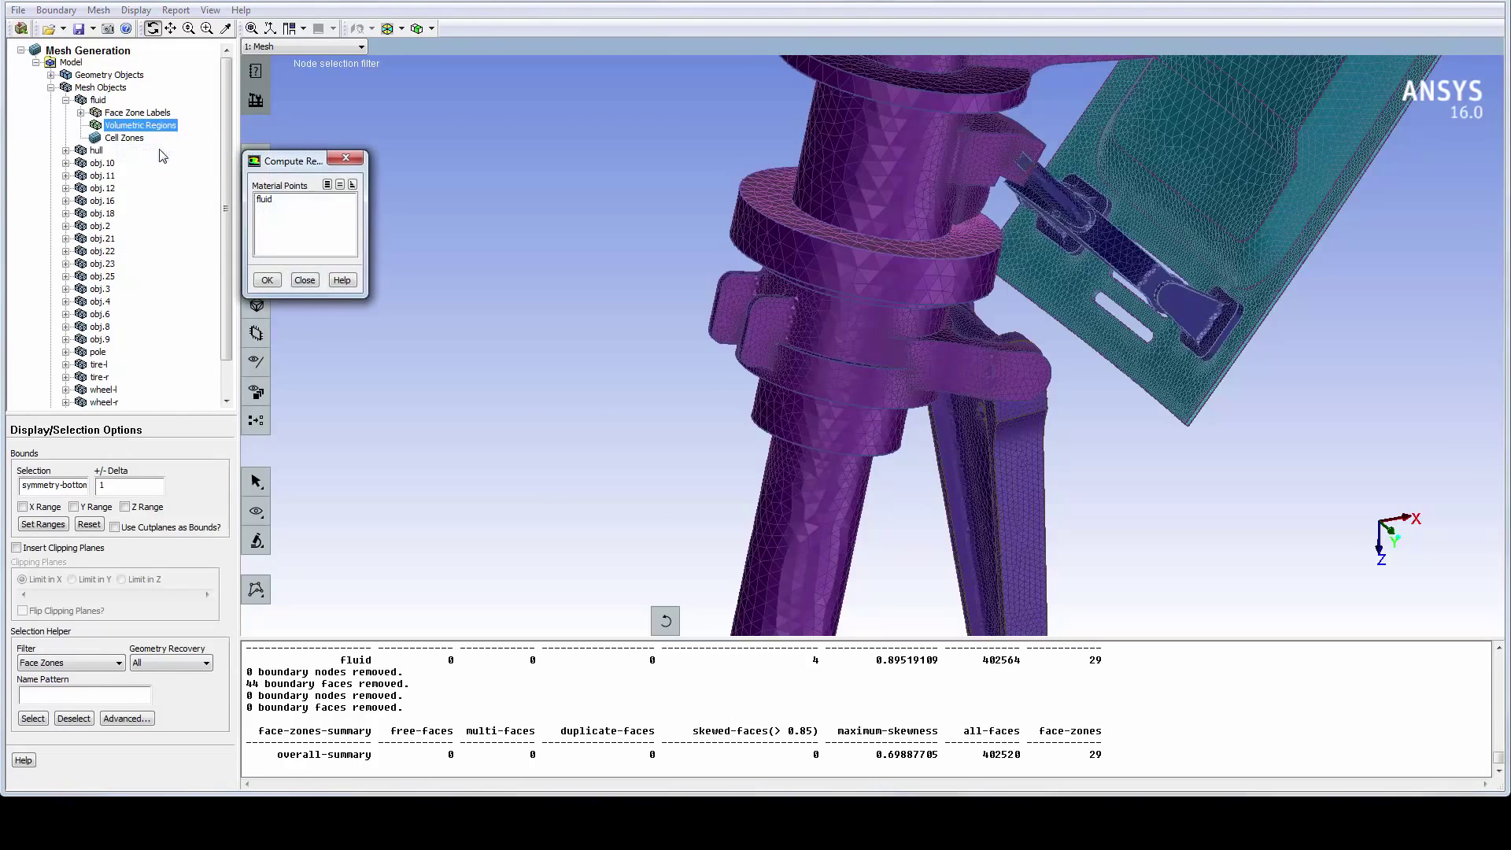
{"action": "left_click", "coordinate": [267, 199]}
{"action": "left_click", "coordinate": [267, 280]}
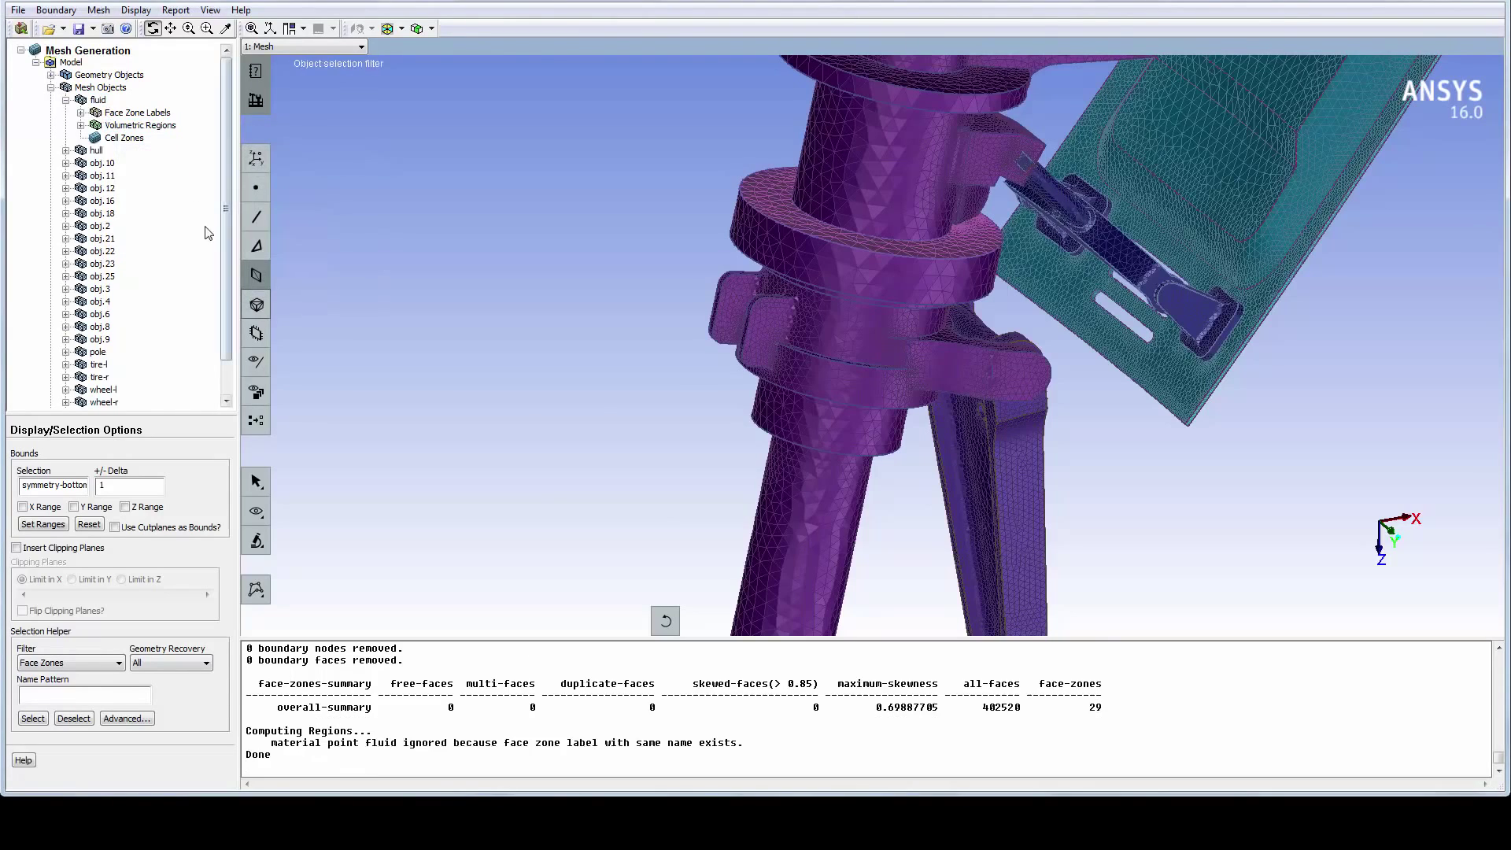
{"action": "left_click", "coordinate": [81, 125]}
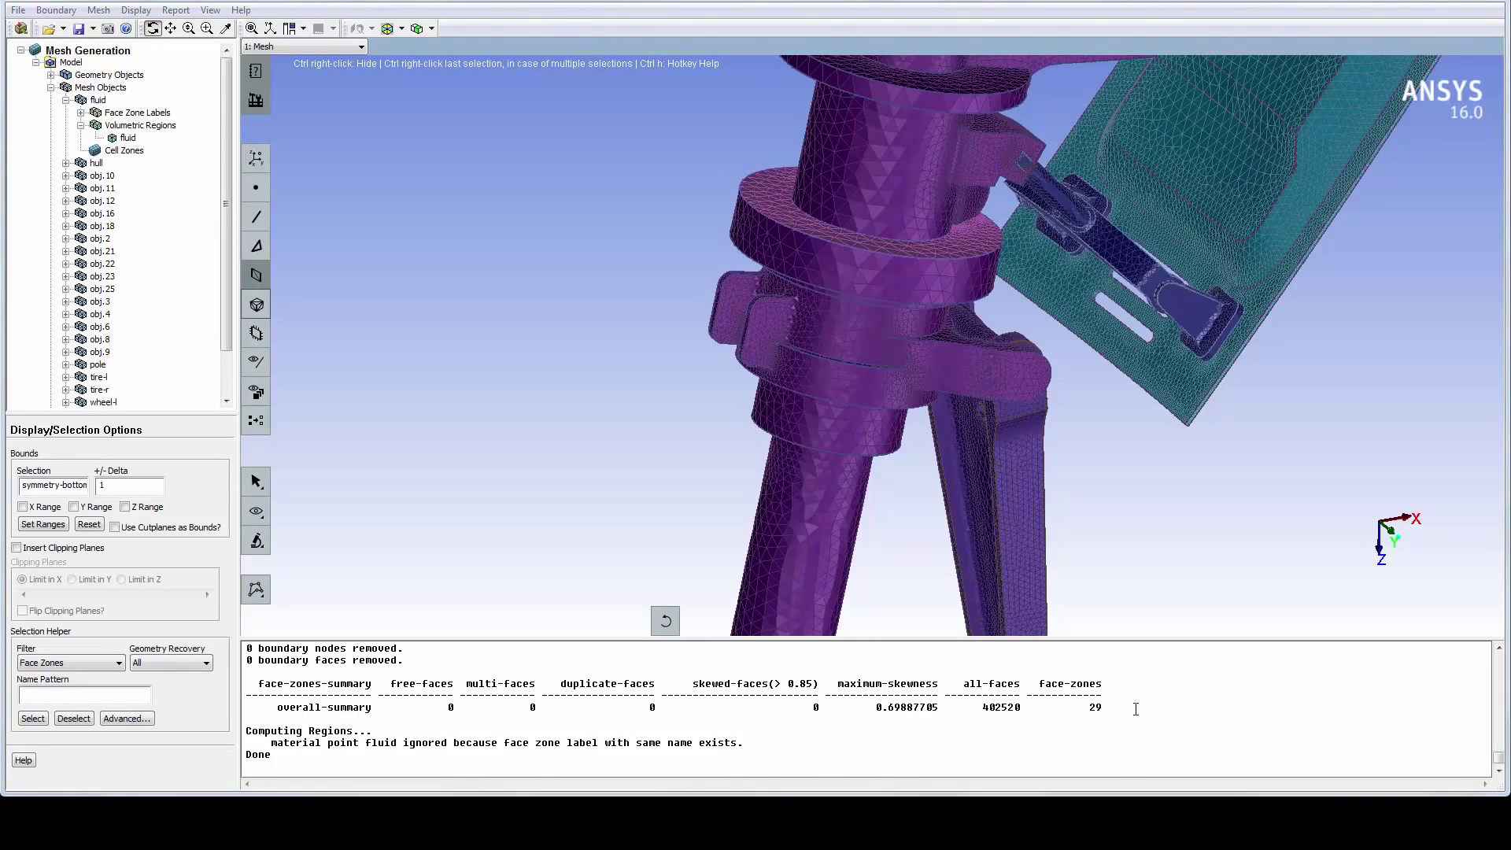
Set Auto Mesh prism growth for the fluid cell zones to scoped
{"action": "right_click", "coordinate": [122, 152]}
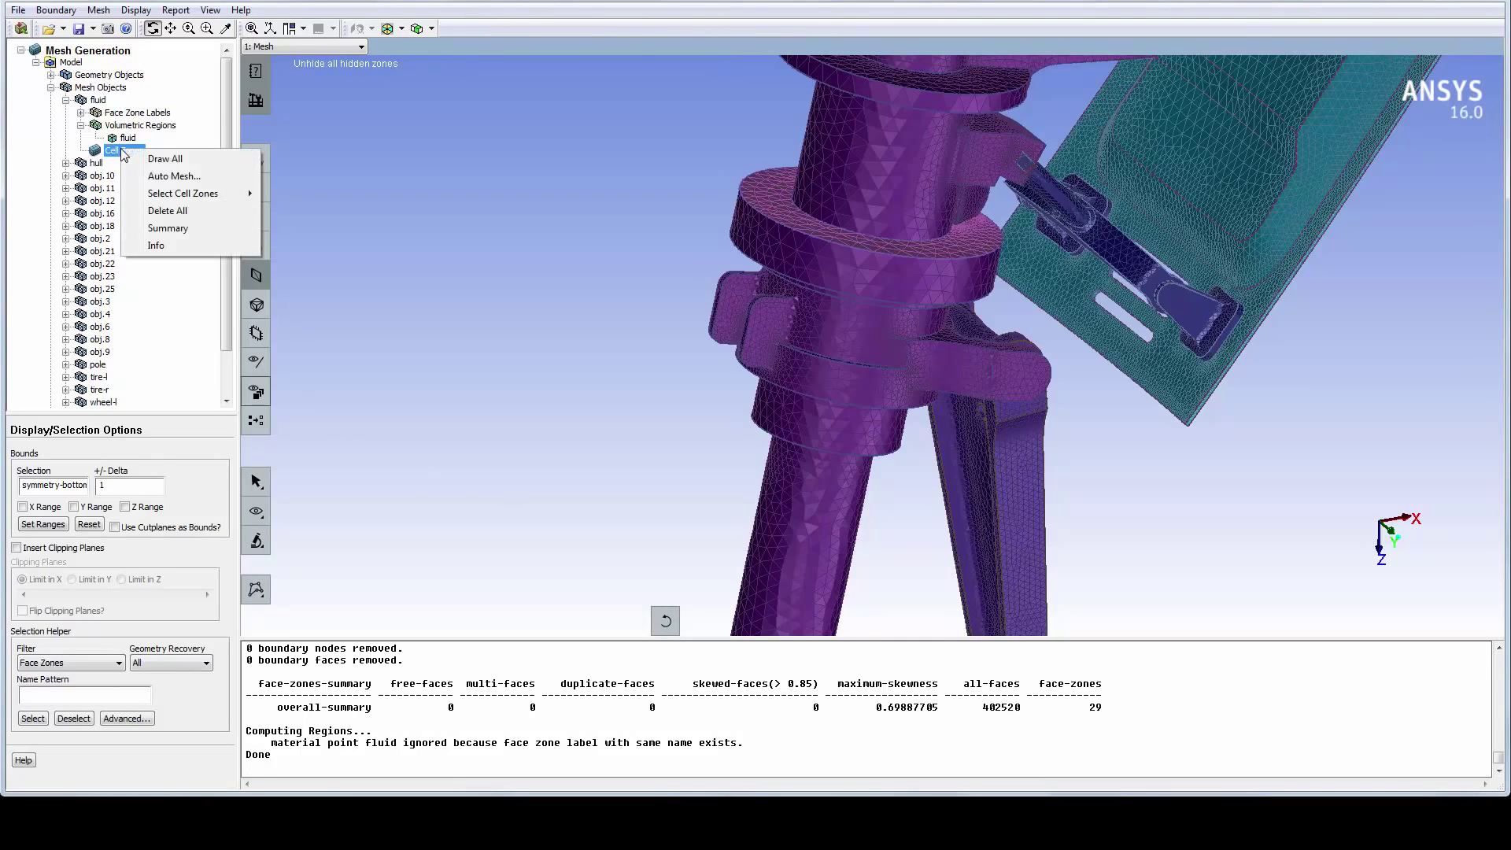
{"action": "left_click", "coordinate": [178, 176]}
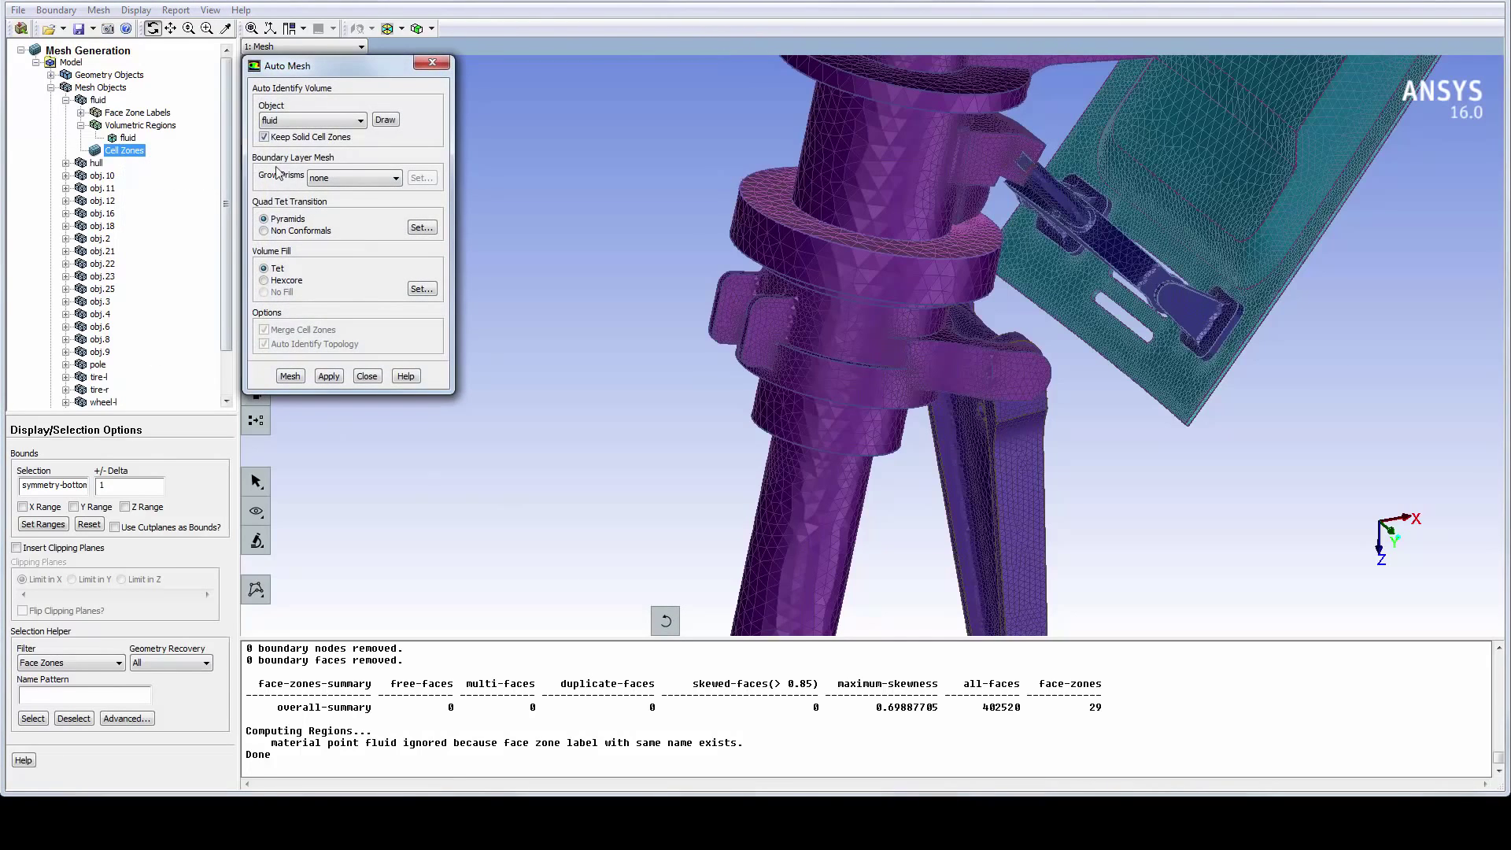
{"action": "left_click", "coordinate": [347, 178]}
{"action": "left_click", "coordinate": [350, 203]}
{"action": "left_click", "coordinate": [422, 178]}
Create scoped prism control 'control' with first aspect ratio 5 and display its fluid-wall faces
{"action": "double_click", "coordinate": [409, 157]}
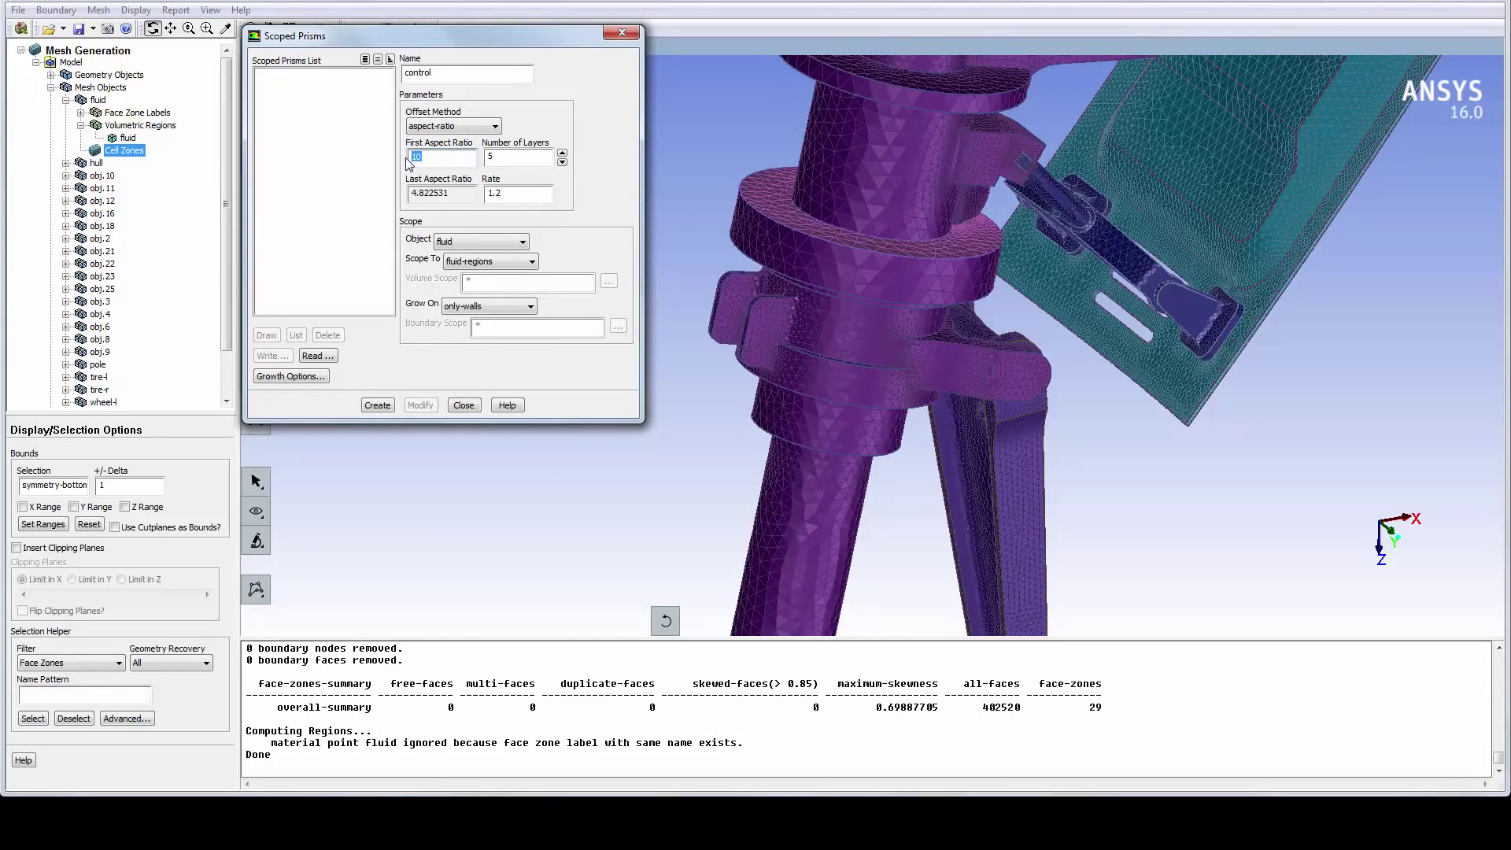
{"action": "type", "text": "5"}
{"action": "left_click", "coordinate": [378, 406]}
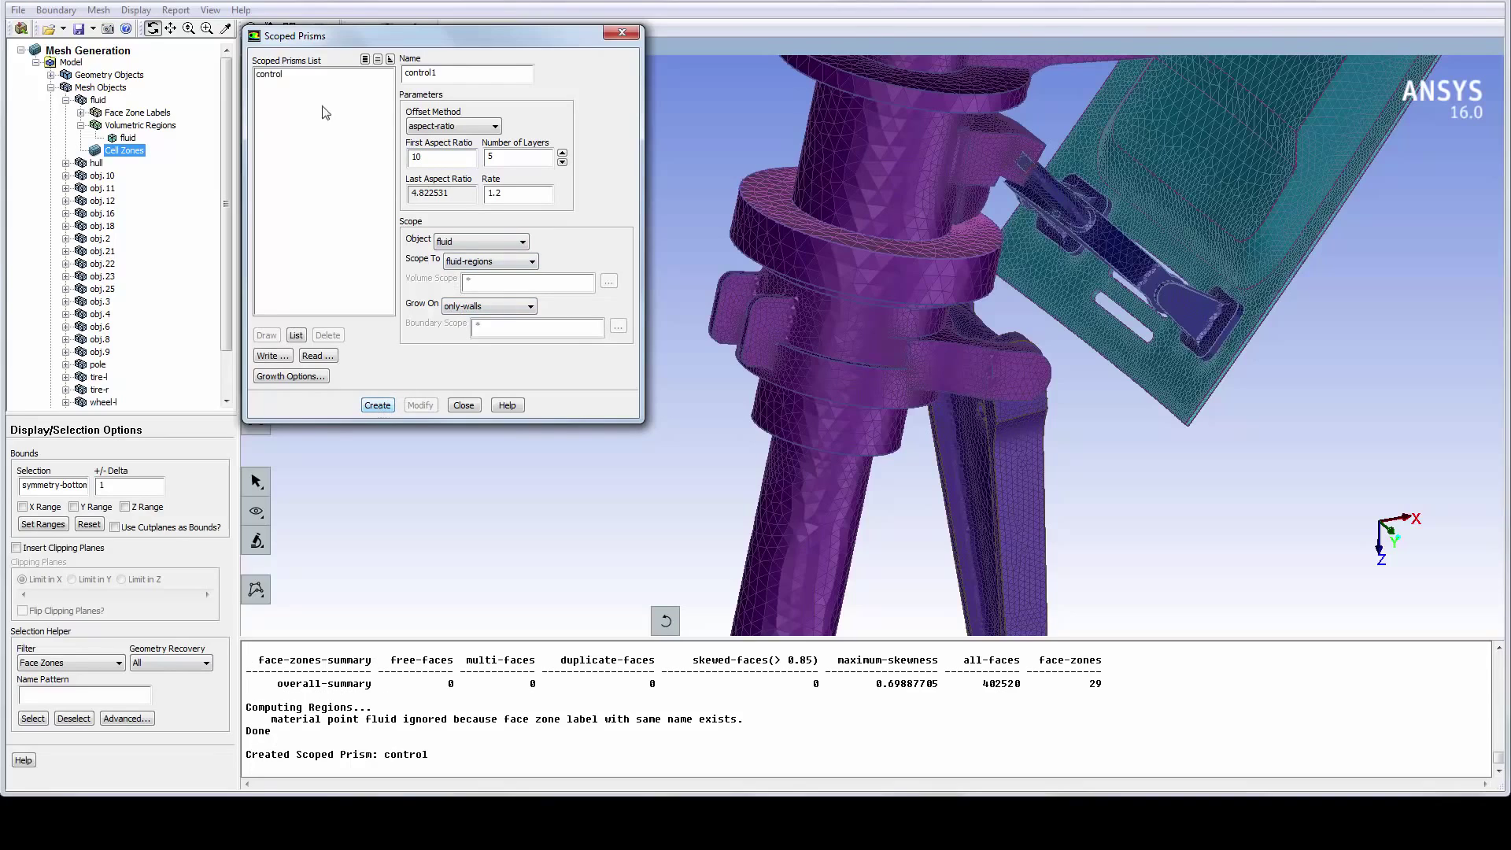
{"action": "left_click", "coordinate": [281, 74]}
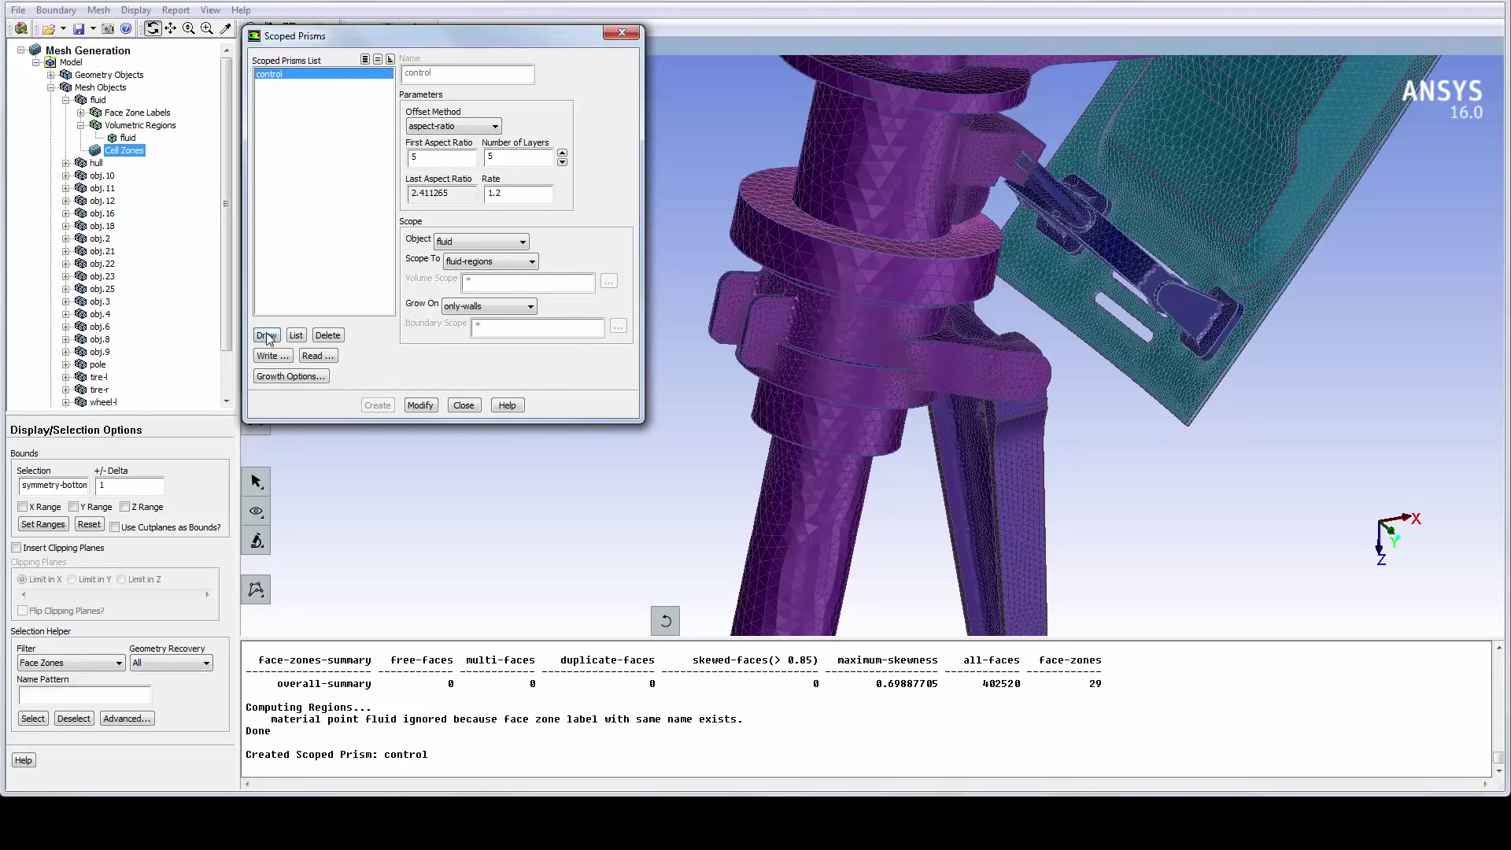
{"action": "left_click", "coordinate": [267, 336]}
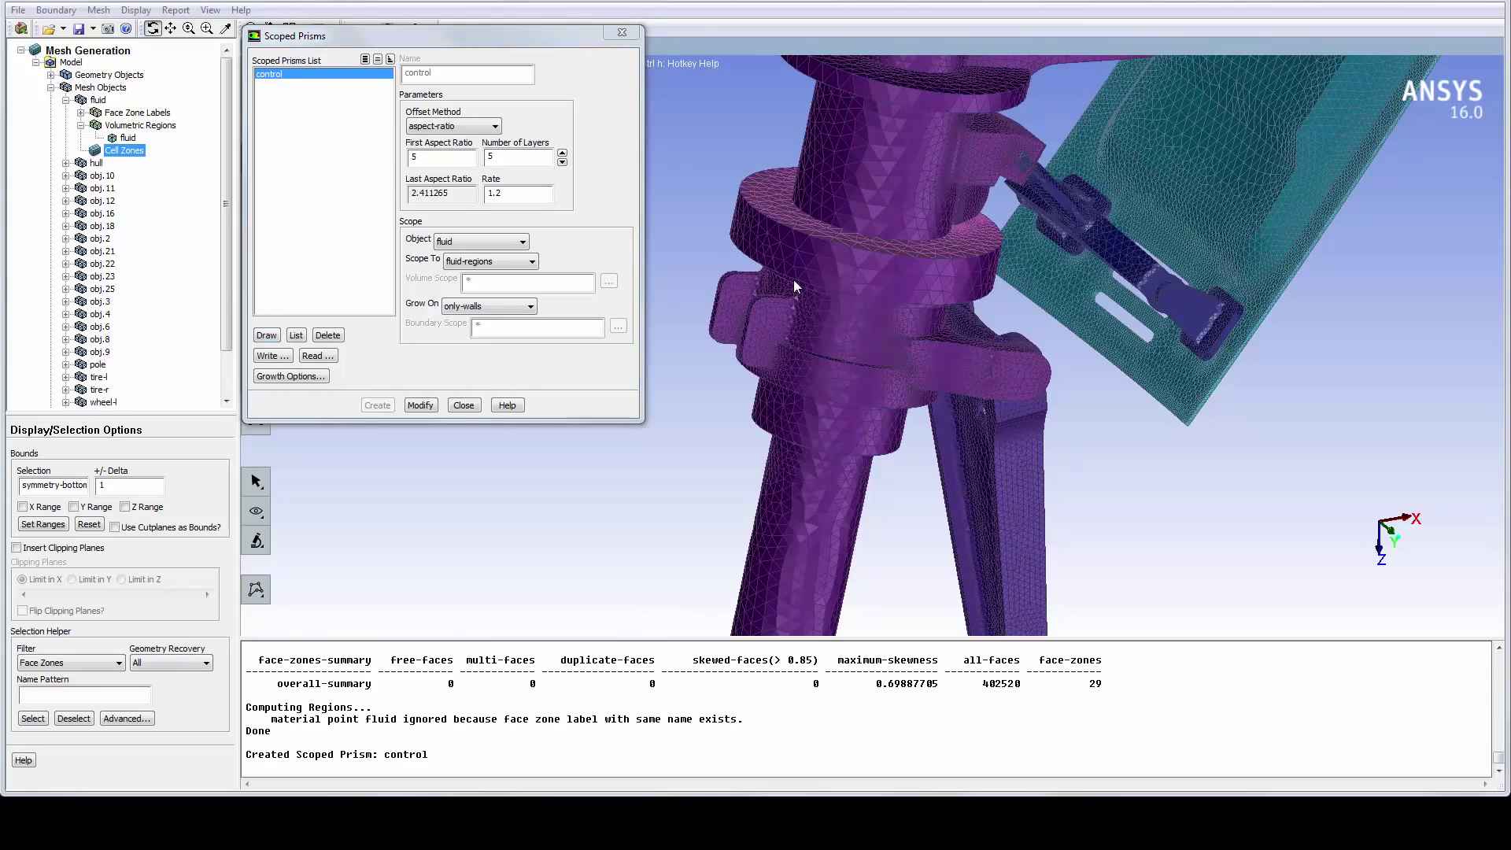
{"action": "left_click_drag", "start_coordinate": [793, 280], "coordinate": [852, 194]}
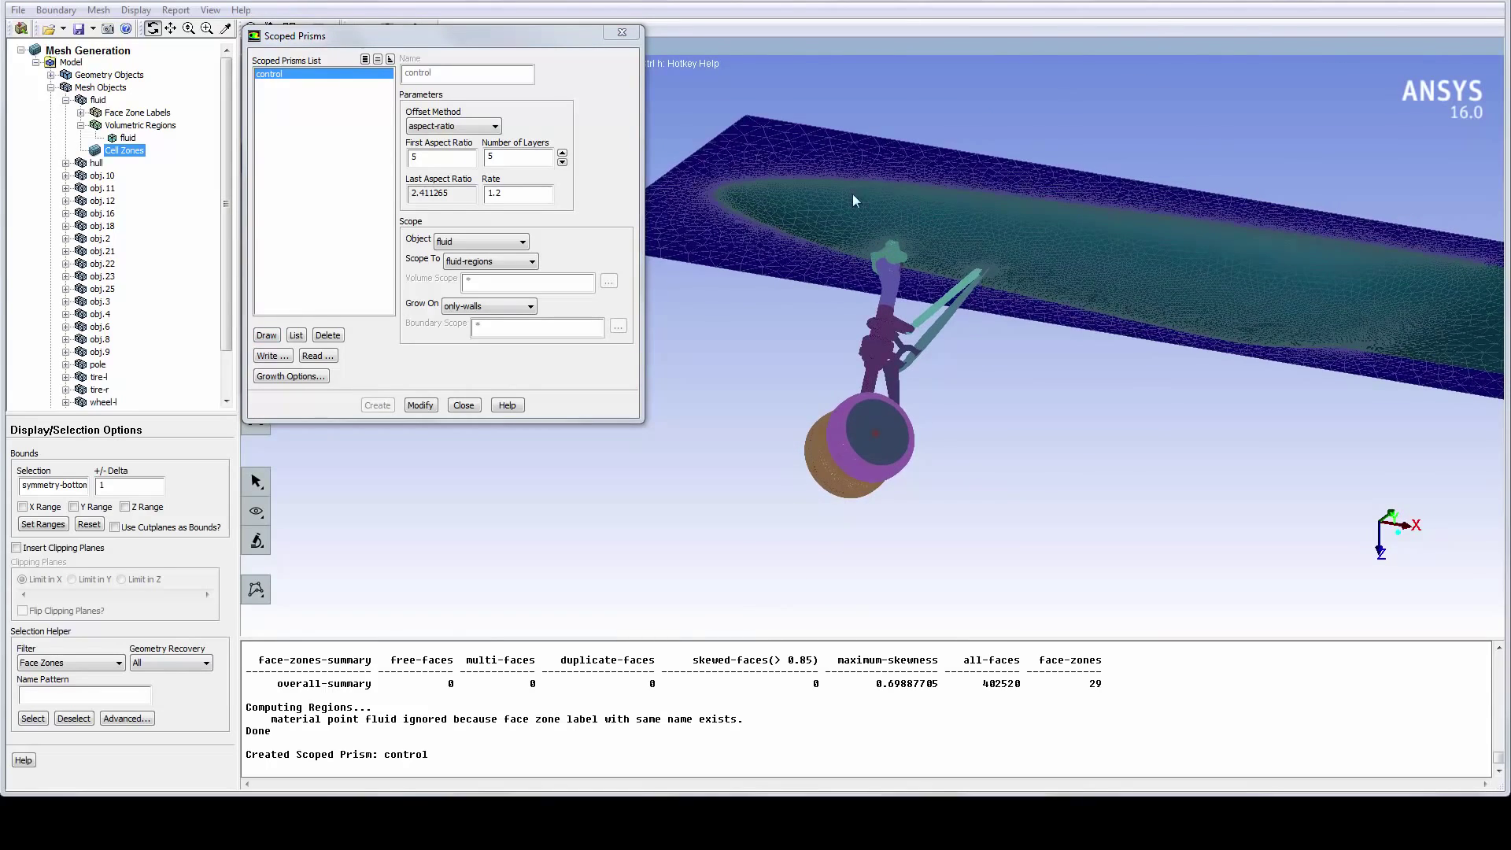
Set the tet volume fill's refinement cell sizing to size-function and apply it
{"action": "left_click", "coordinate": [463, 406]}
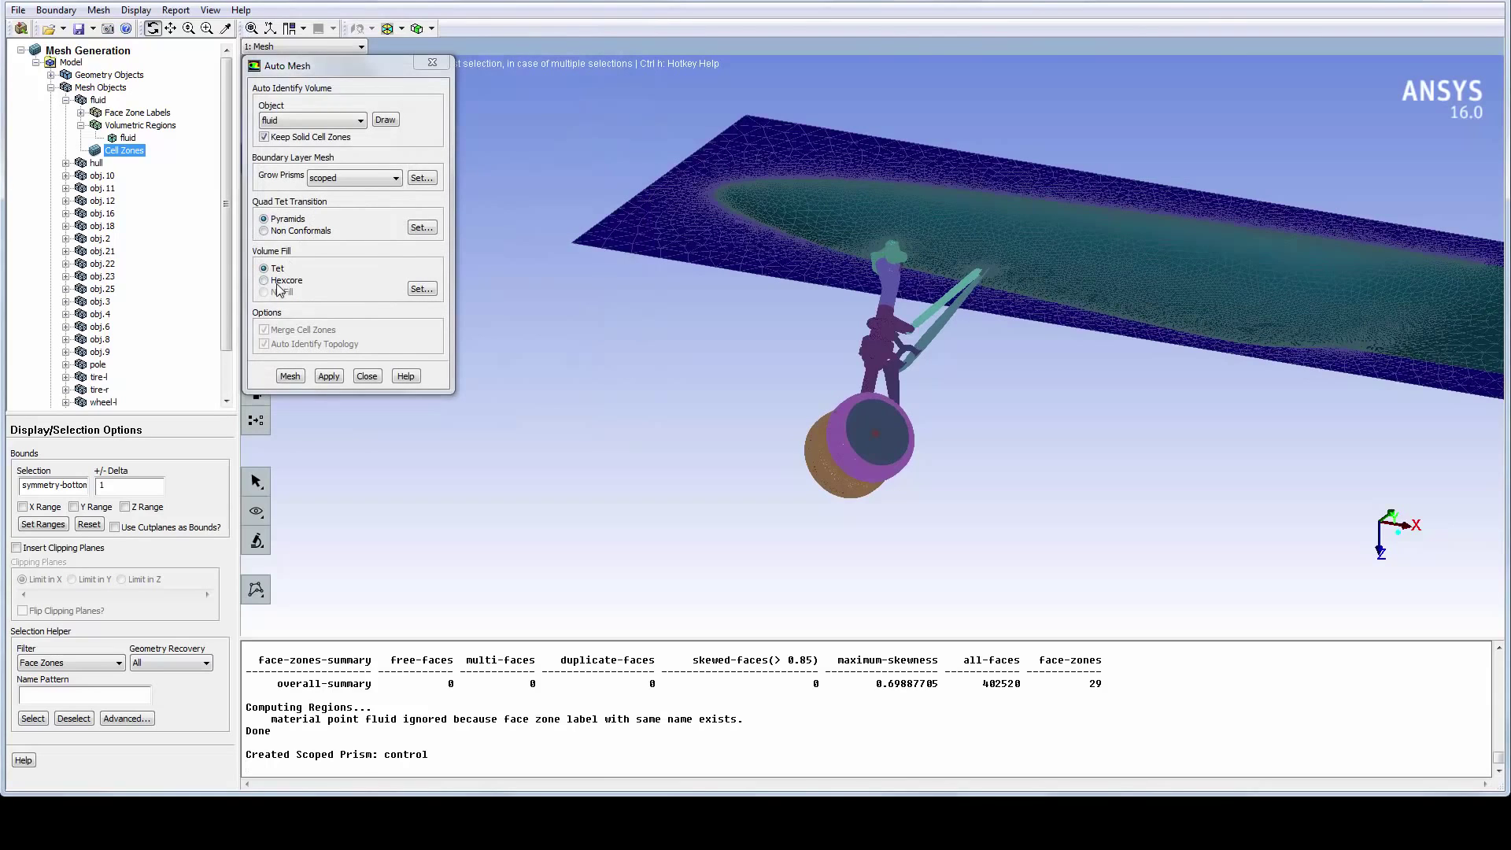
{"action": "left_click", "coordinate": [422, 289]}
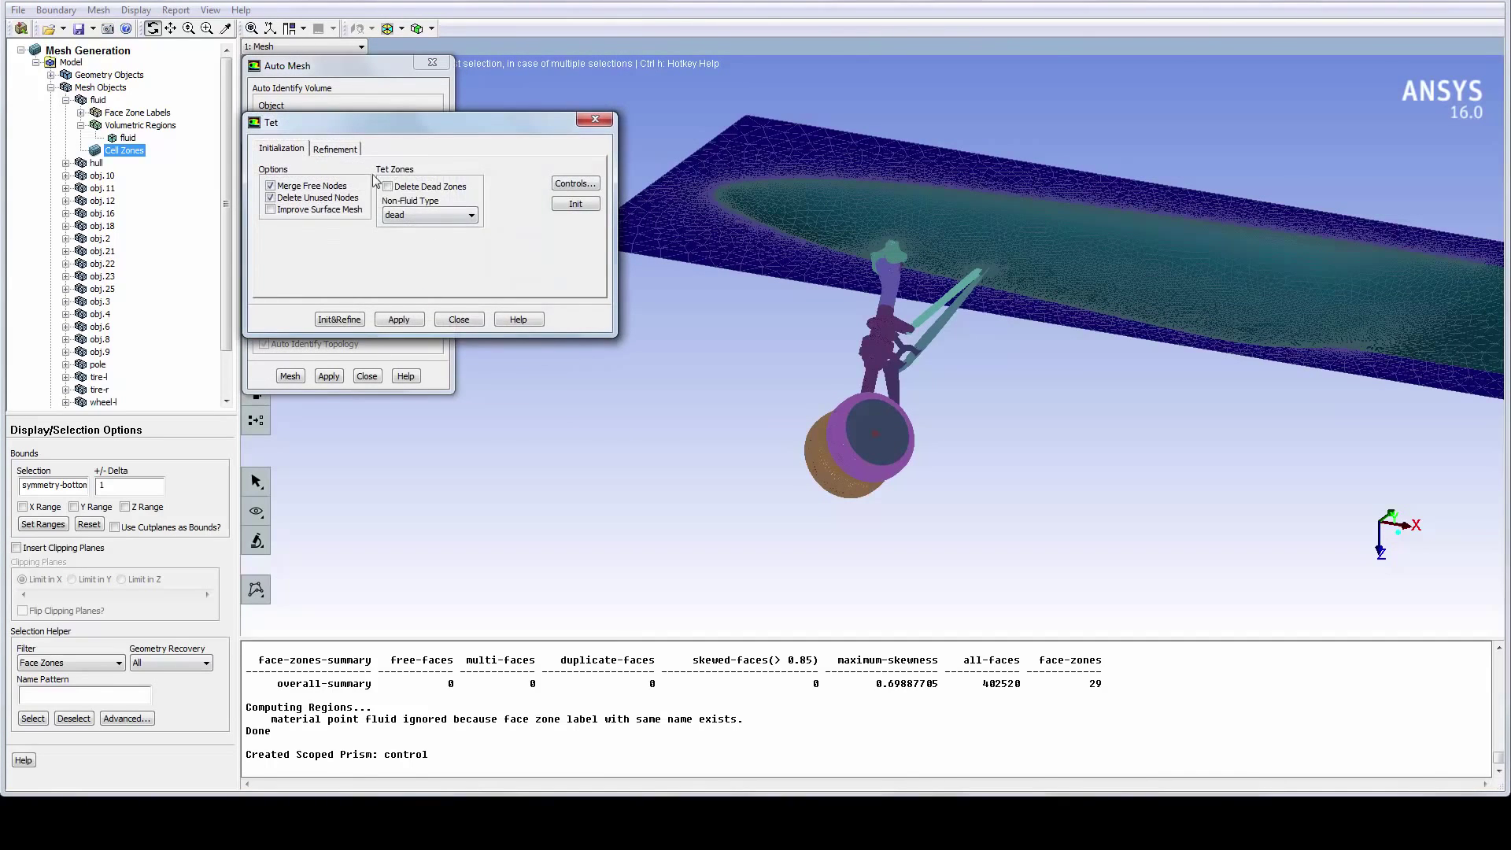
{"action": "left_click", "coordinate": [335, 149]}
{"action": "left_click", "coordinate": [405, 237]}
{"action": "left_click", "coordinate": [408, 277]}
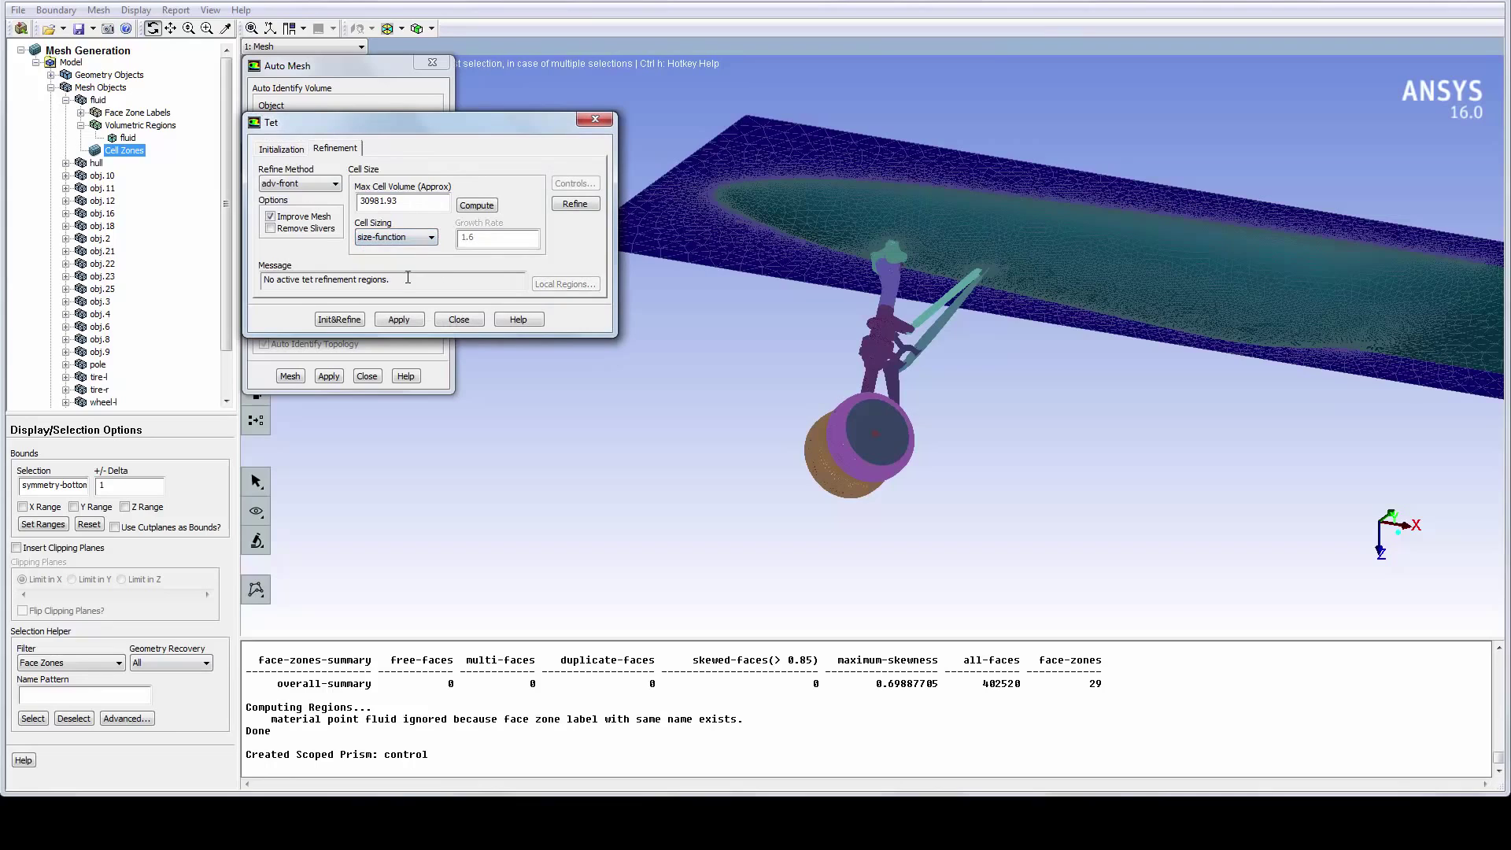
{"action": "left_click", "coordinate": [395, 320]}
{"action": "left_click", "coordinate": [454, 323]}
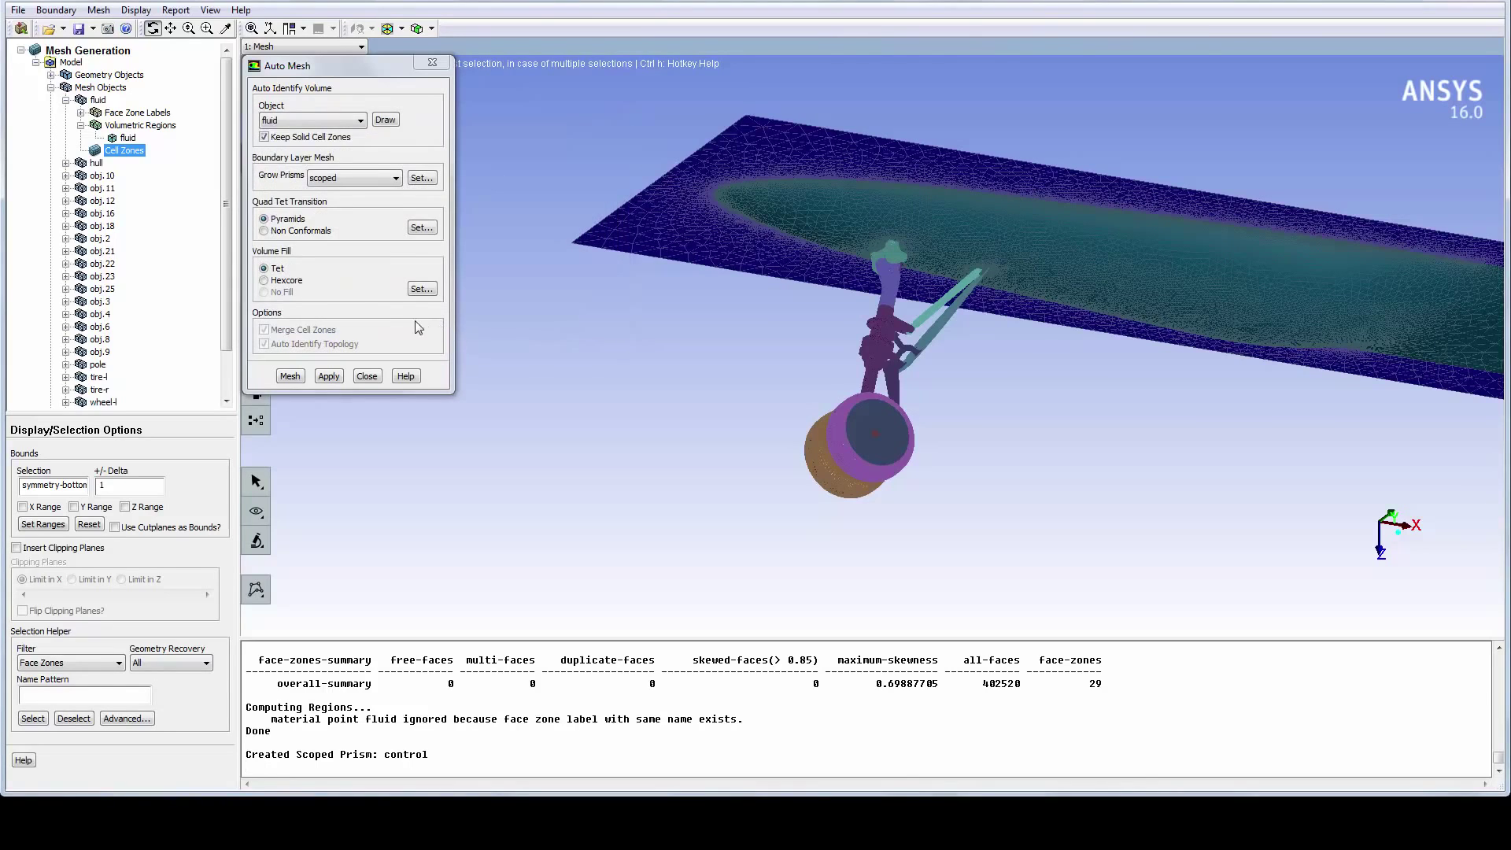
Generate the prism-and-tet volume mesh and zoom in on the strut's prism layers
{"action": "left_click", "coordinate": [290, 376]}
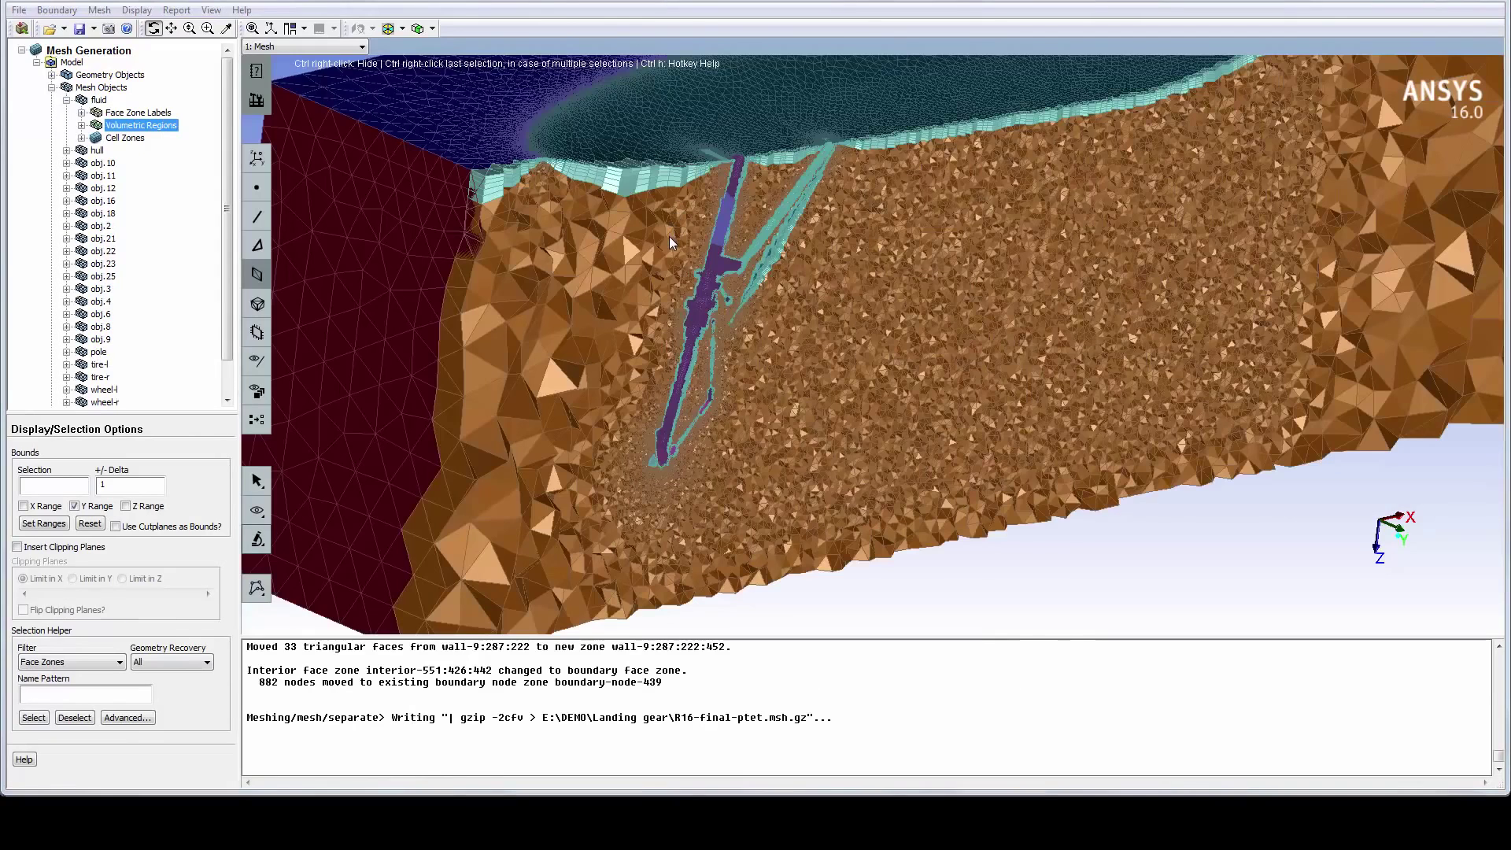
{"action": "left_click_drag", "start_coordinate": [669, 236], "coordinate": [631, 246]}
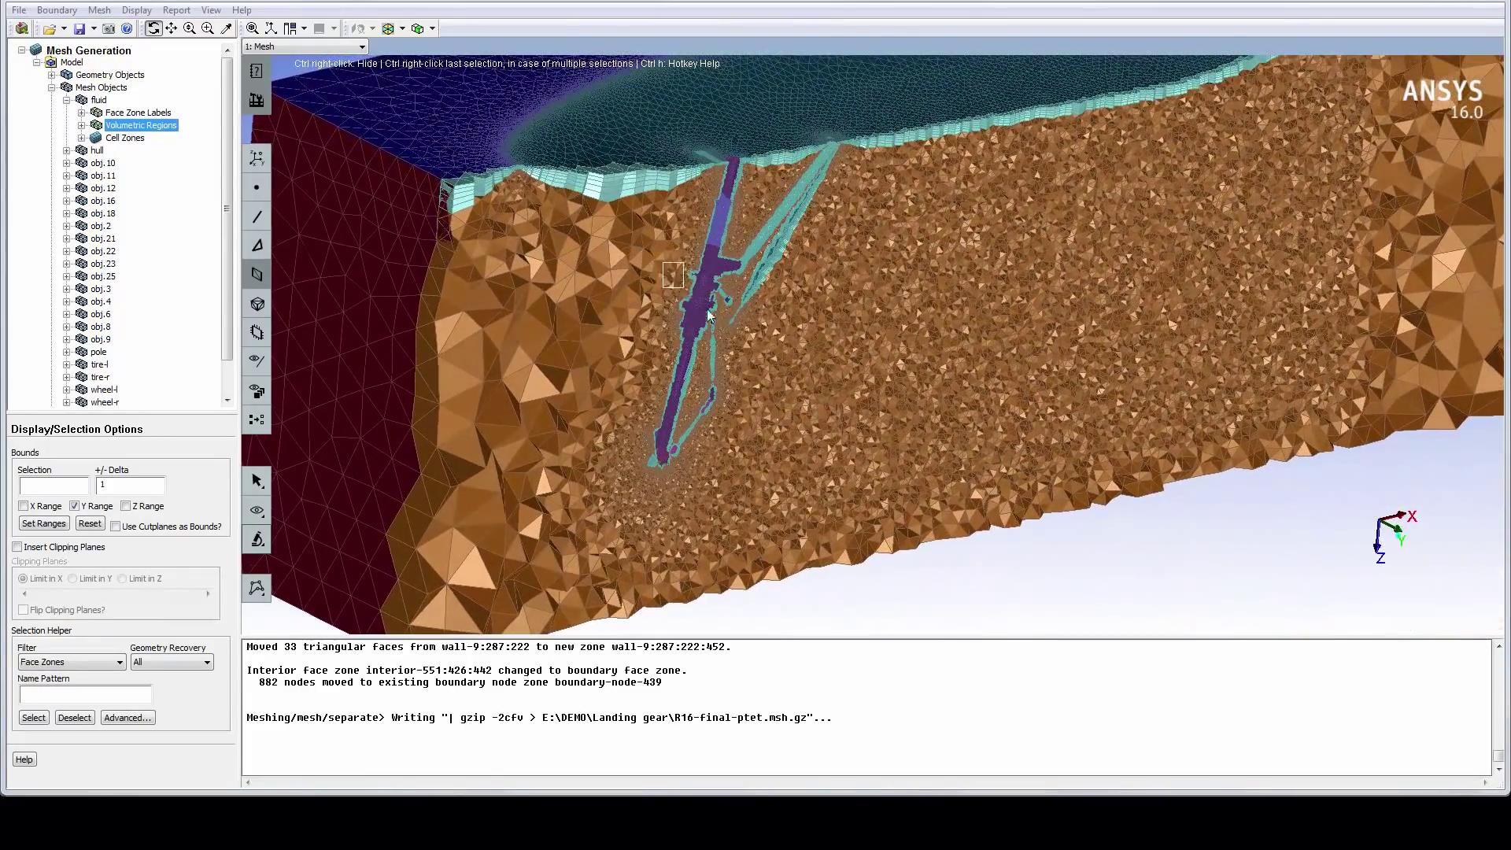
{"action": "middle_click_drag", "start_coordinate": [710, 315], "coordinate": [740, 332]}
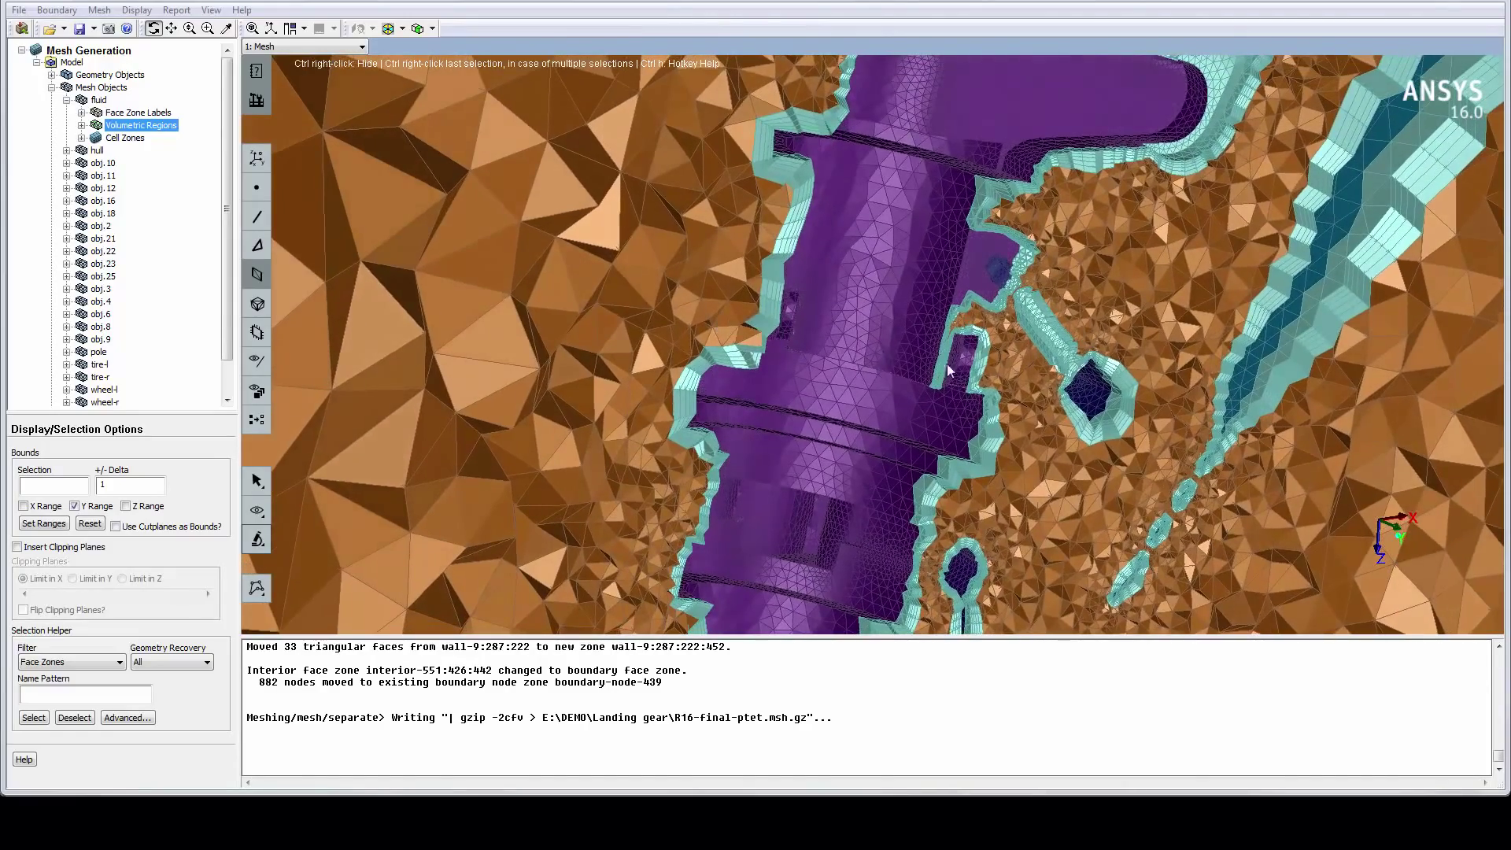
{"action": "left_click_drag", "start_coordinate": [947, 363], "coordinate": [1040, 297]}
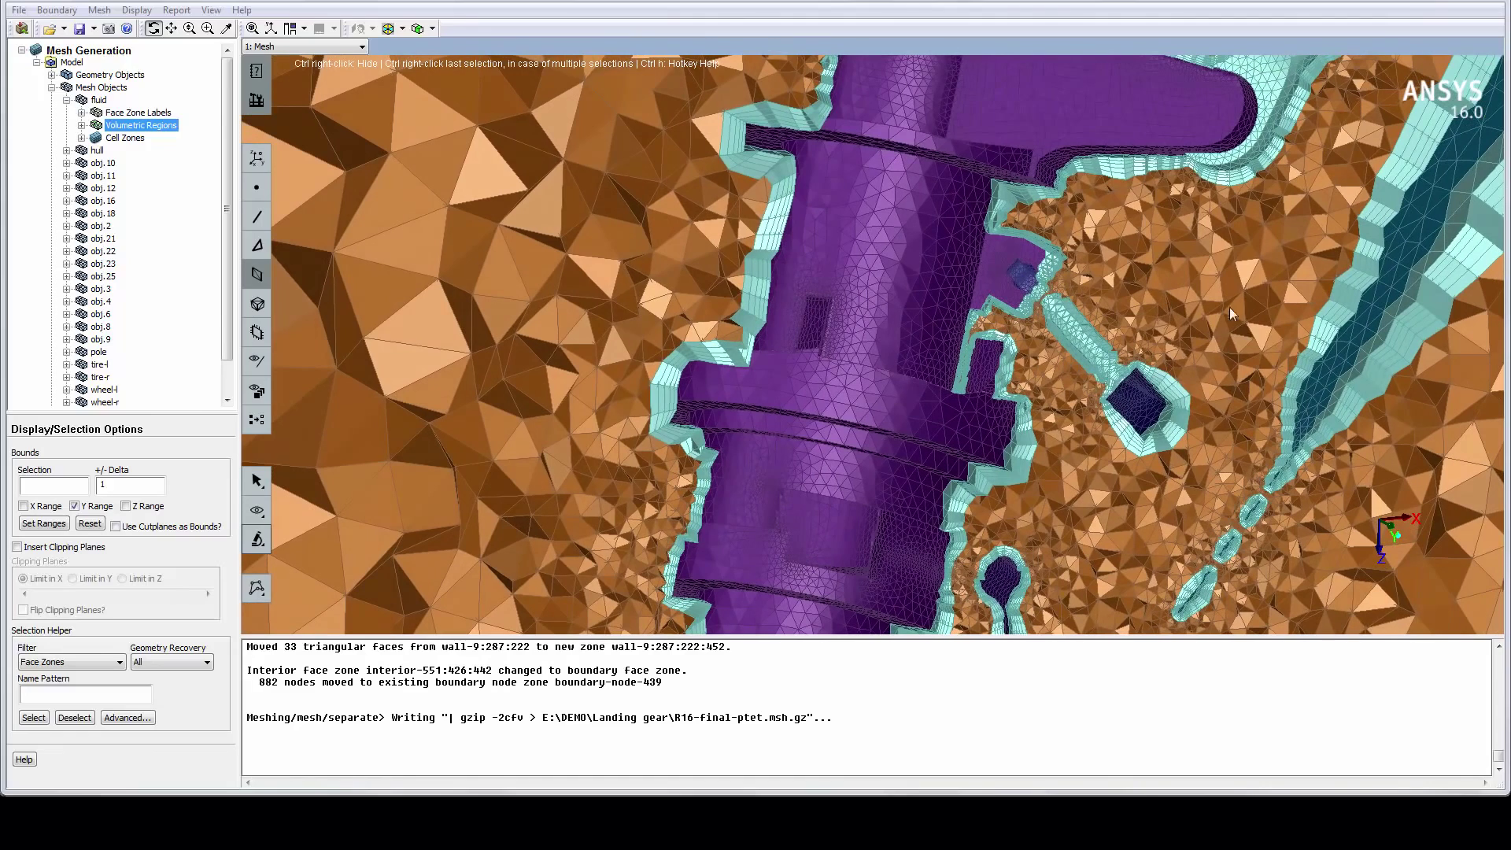
Report cell-zone skewness (maximum 0.94997268 over 6841169 cells) and switch to solution mode
{"action": "left_click", "coordinate": [257, 245]}
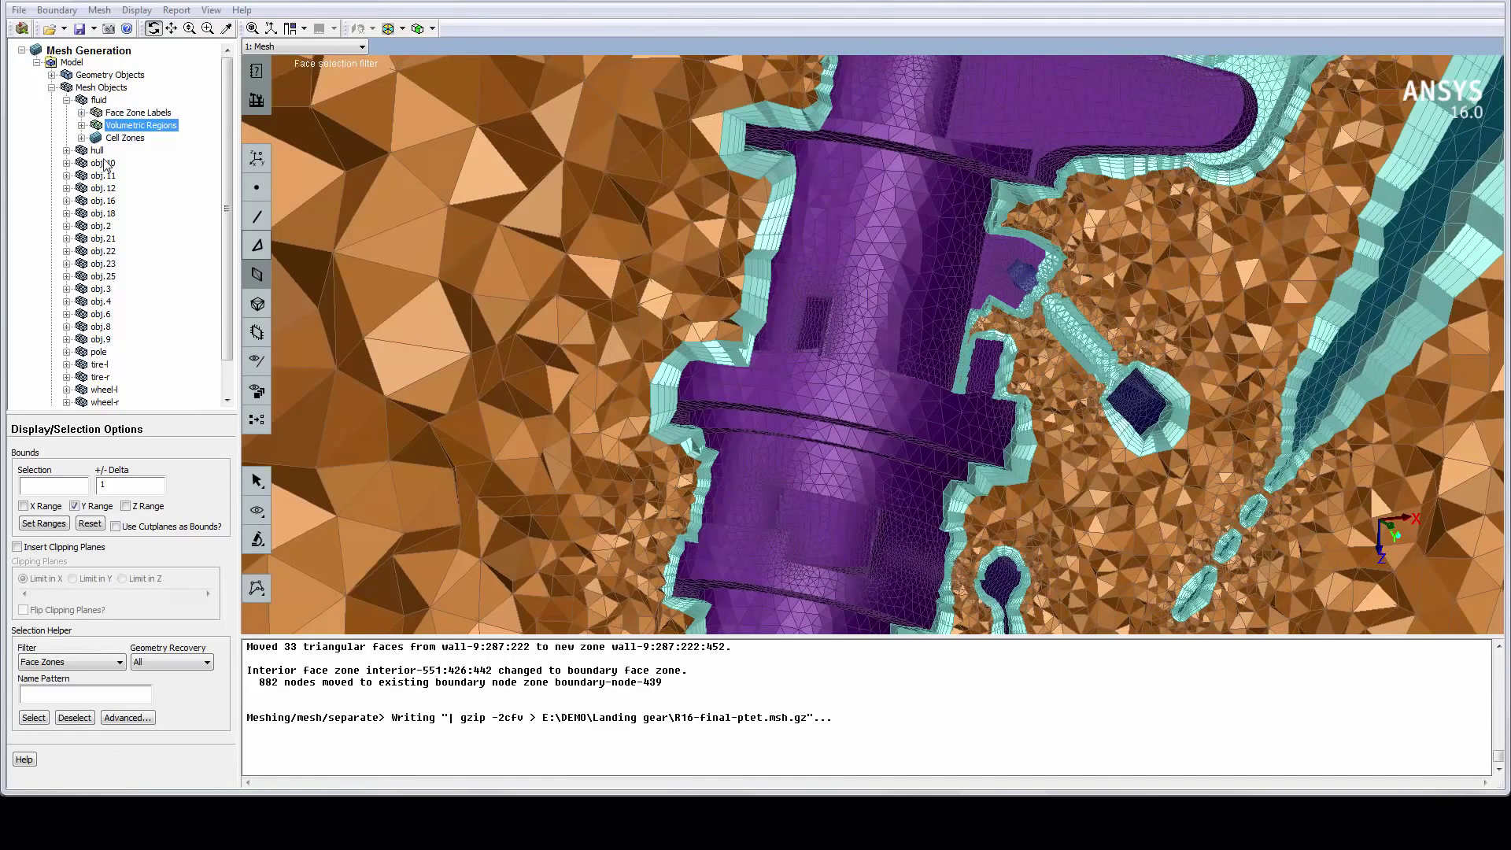
{"action": "right_click", "coordinate": [122, 142]}
{"action": "left_click", "coordinate": [158, 219]}
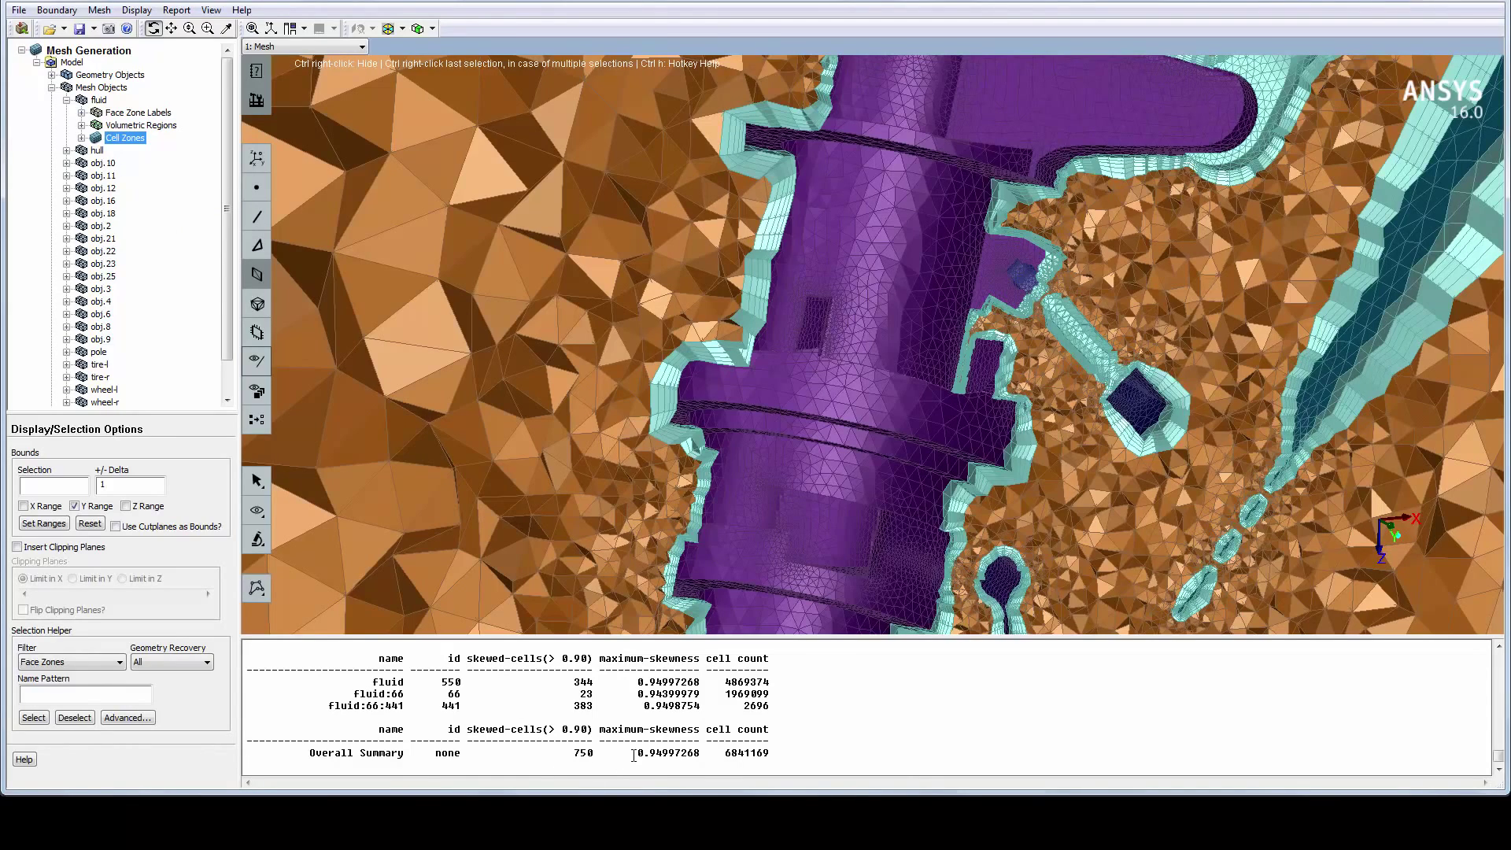
{"action": "left_click_drag", "start_coordinate": [636, 756], "coordinate": [703, 757]}
{"action": "left_click", "coordinate": [24, 30]}
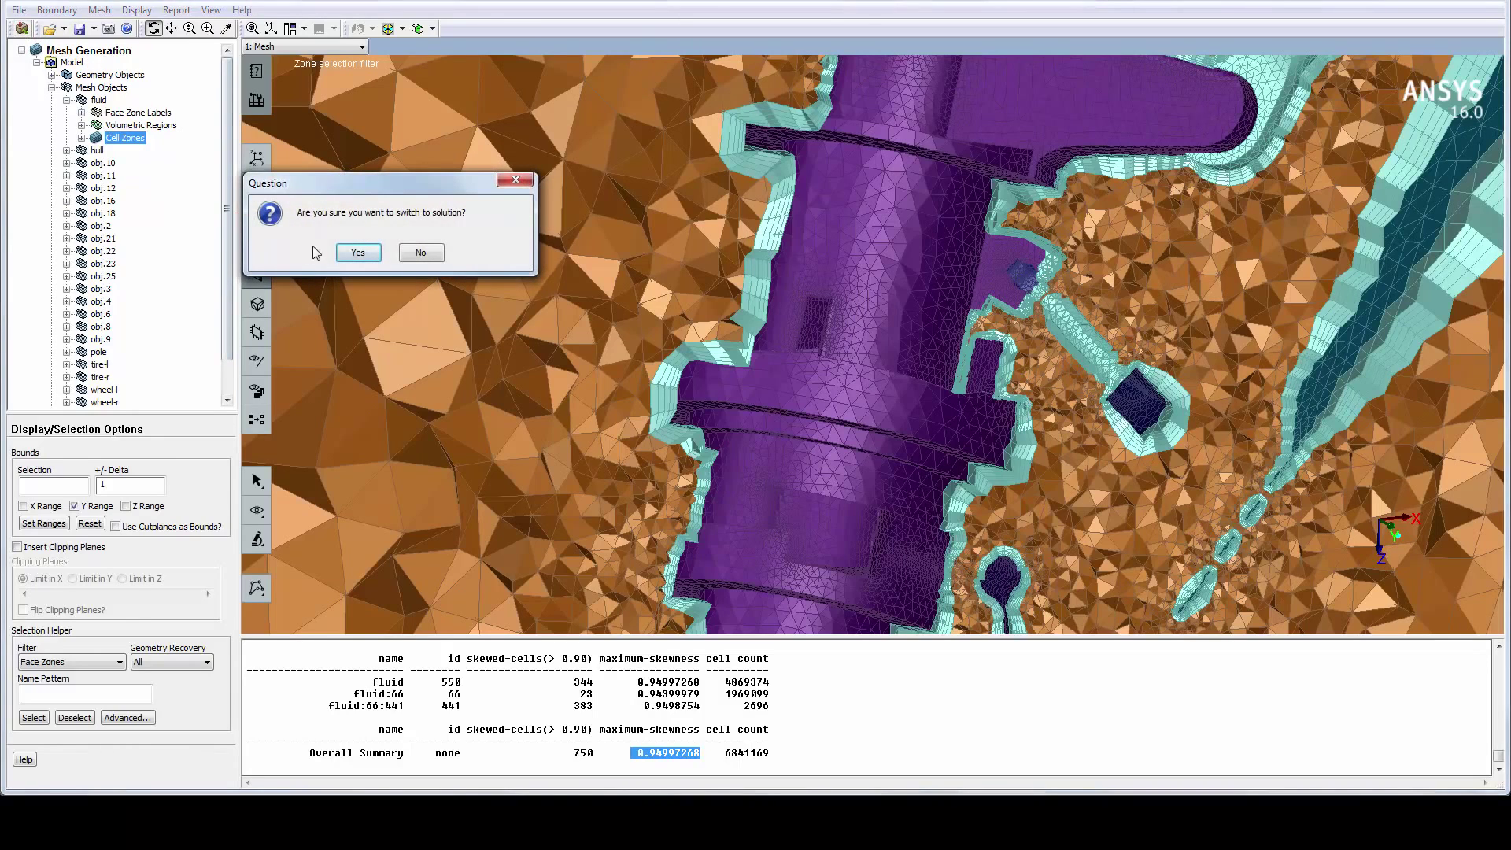